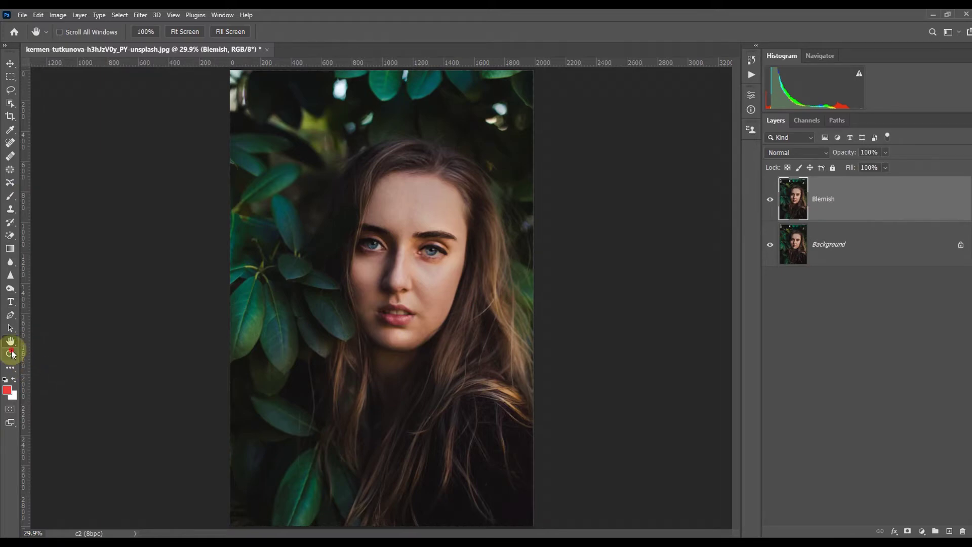
Heal the blemishes on the forehead with the Spot Healing Brush at size 70.
left_click_drag(416, 263, 472, 278)
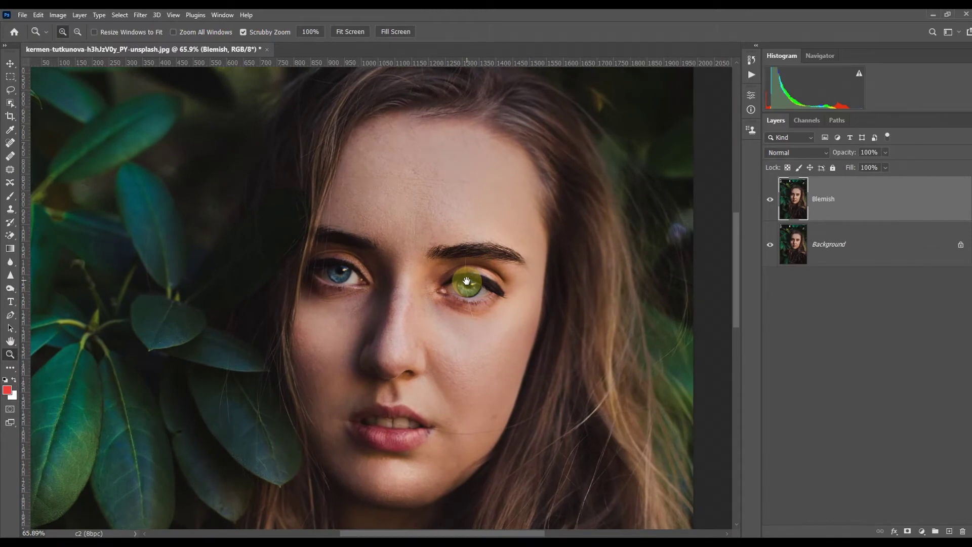
left_click(10, 144)
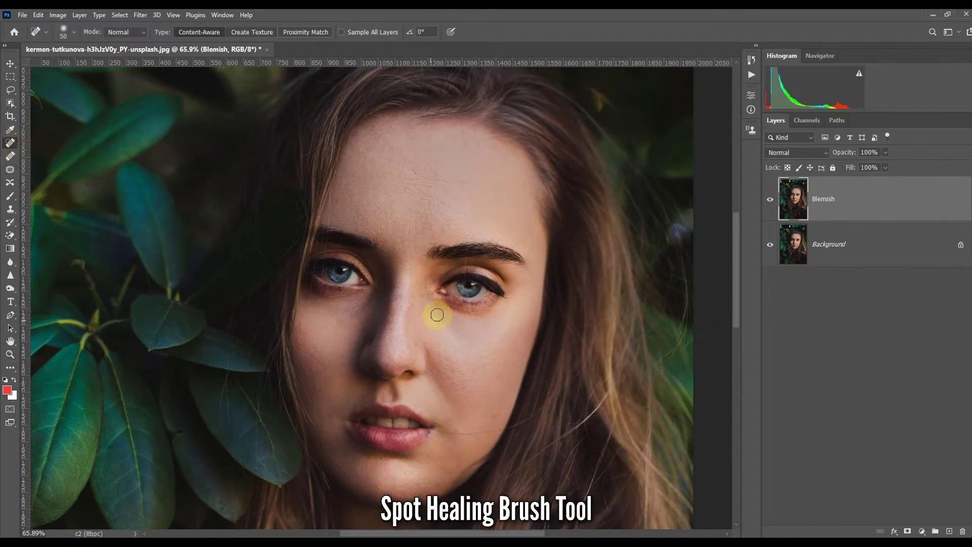
key("bracketright")
key("bracketright")
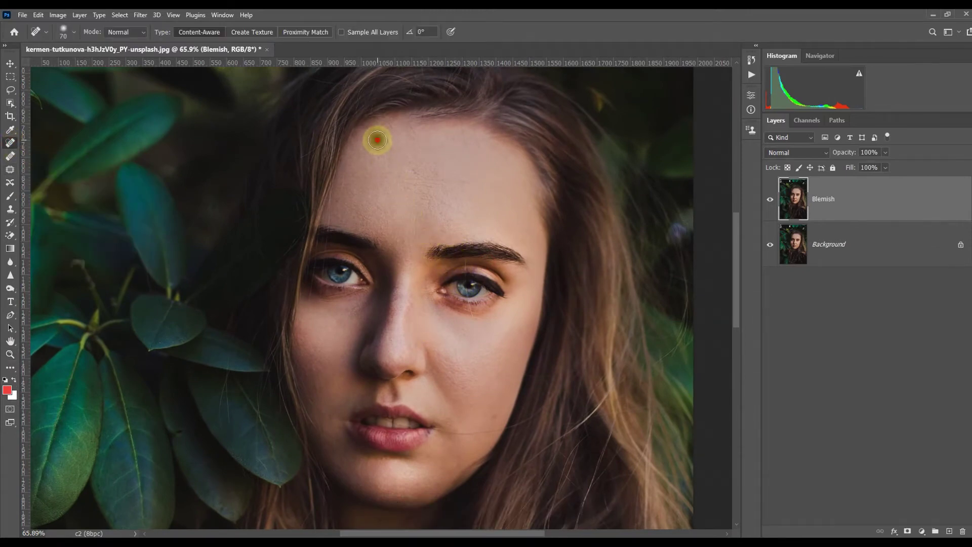
left_click(412, 130)
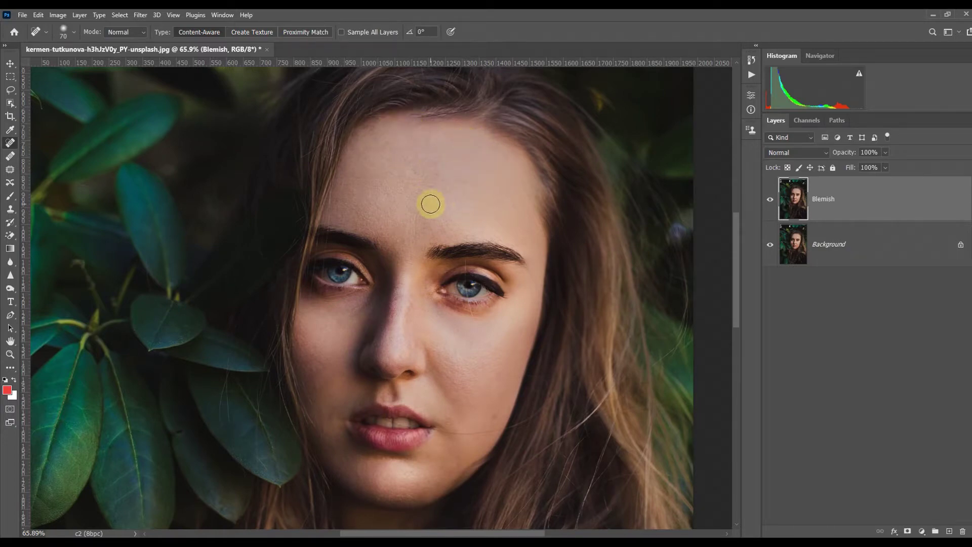
Reduce the Spot Healing Brush to size 50 and touch up the remaining blemishes across the face.
key("bracketleft")
key("bracketleft")
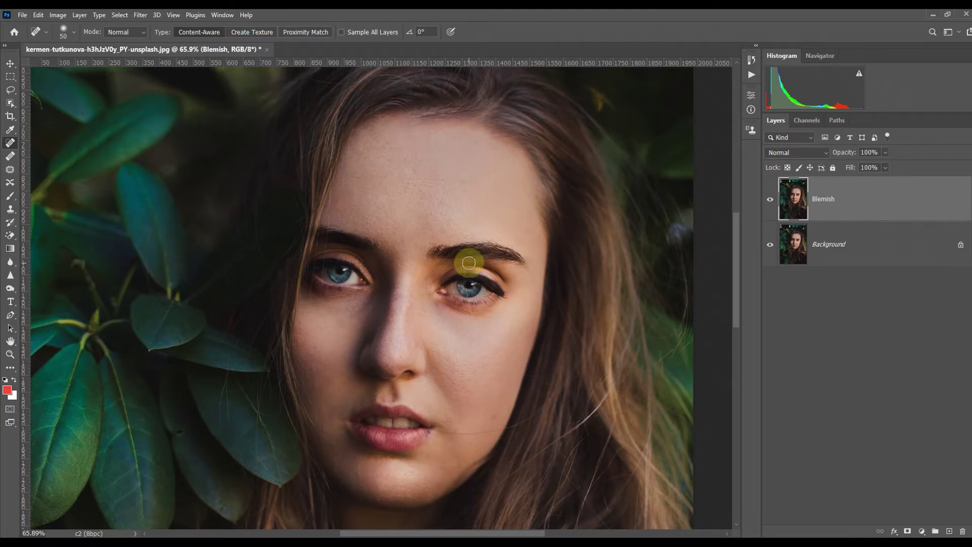
scroll(469, 263, "down", 4)
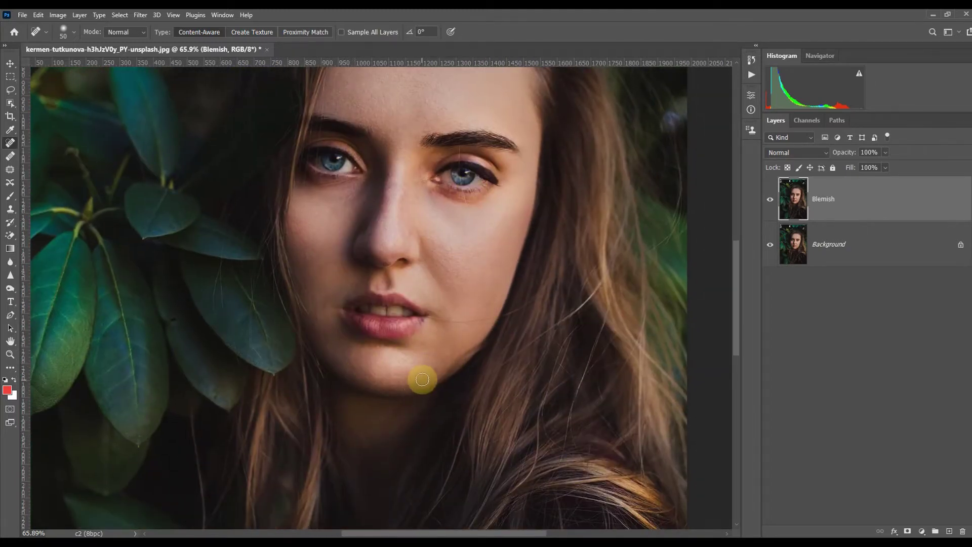
scroll(406, 358, "up", 3)
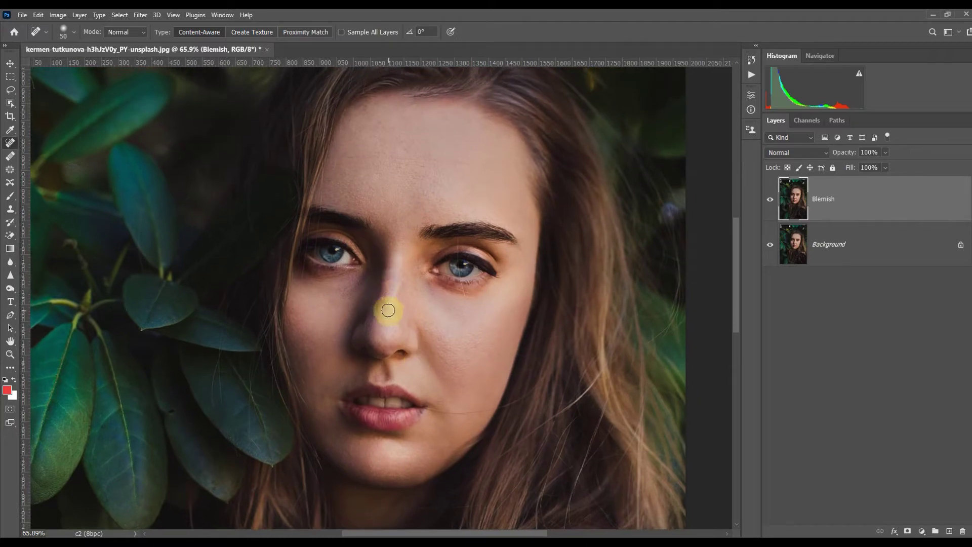
scroll(481, 278, "up", 1)
scroll(481, 278, "left", 1)
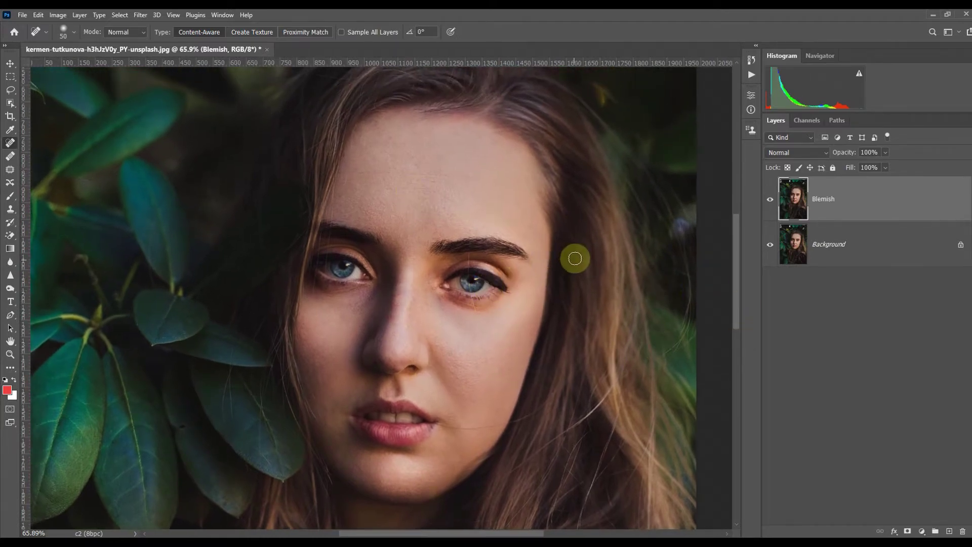
Duplicate the Blemish layer twice and rename the lower copy Color.
key("ctrl+j")
key("ctrl+j")
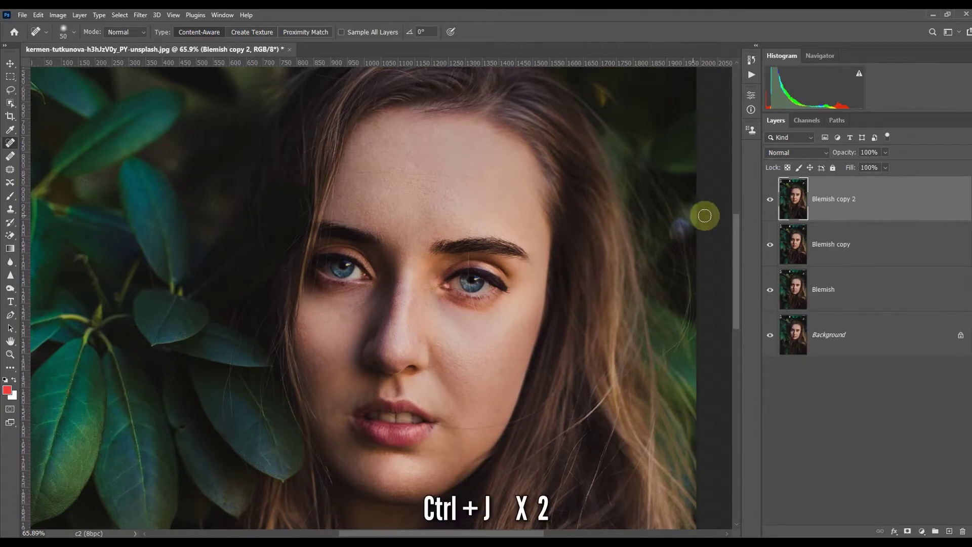
left_click(831, 247)
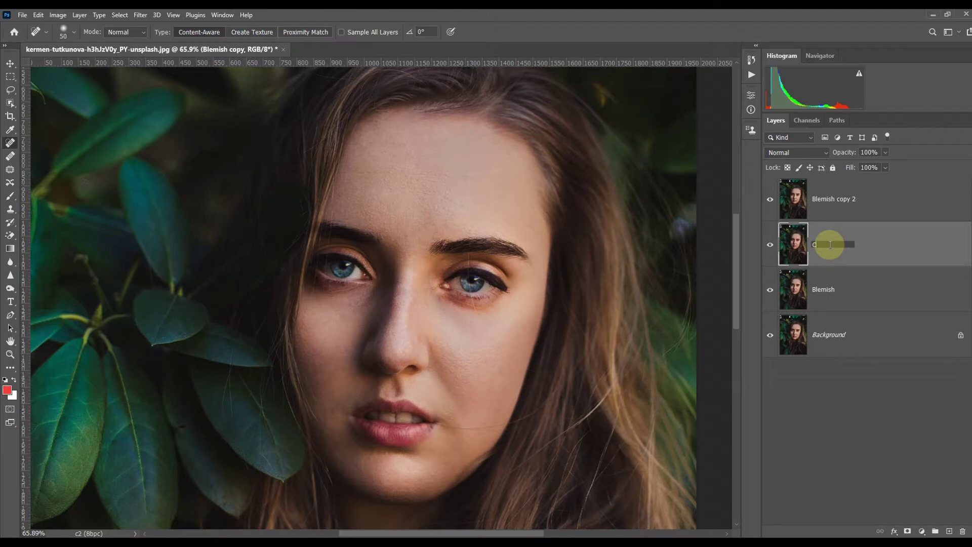
key("Return")
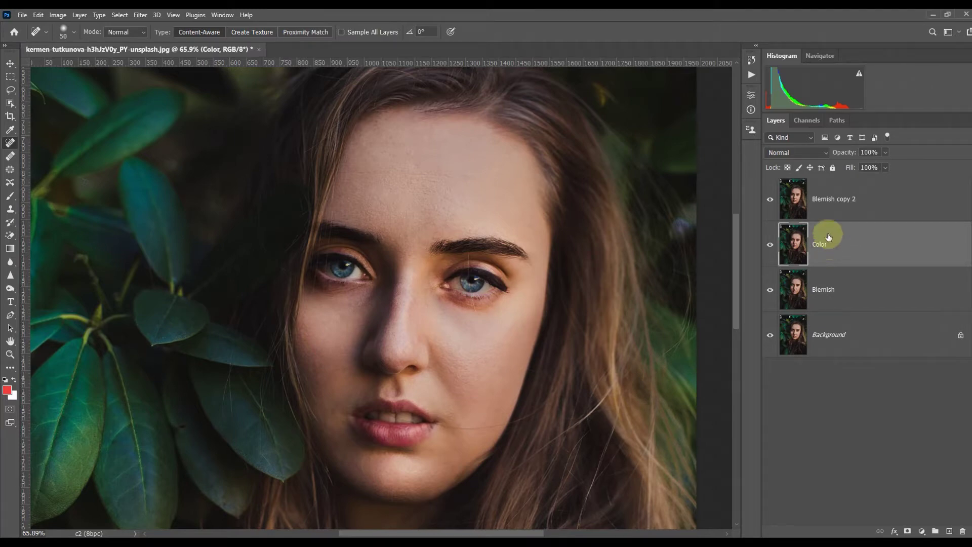
Rename the upper Blemish copy Texture and hide that layer.
left_click(833, 201)
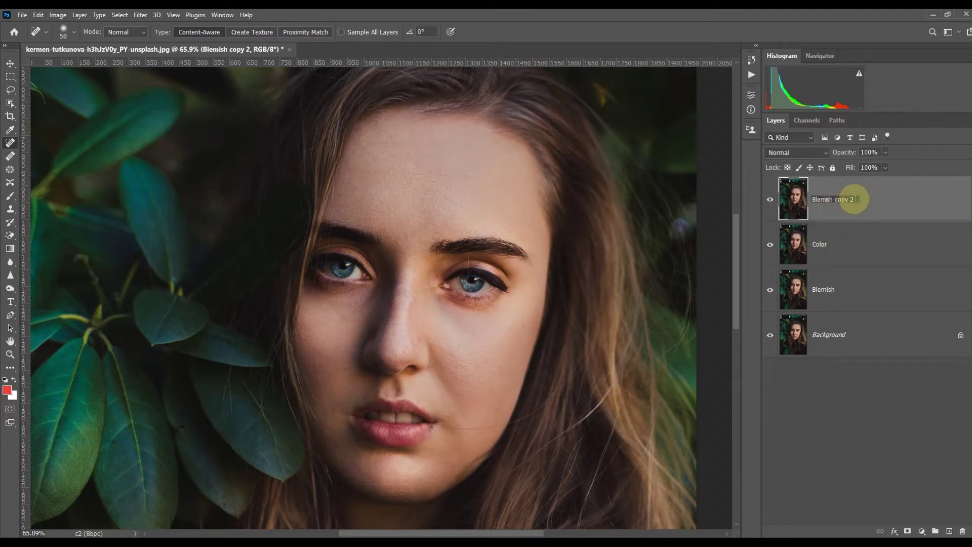
type("T")
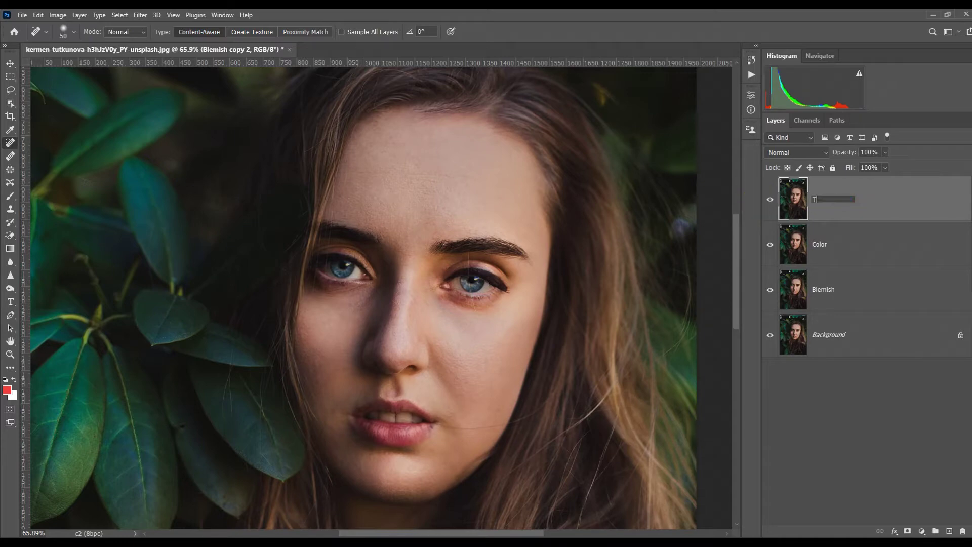
type("exture")
key("Return")
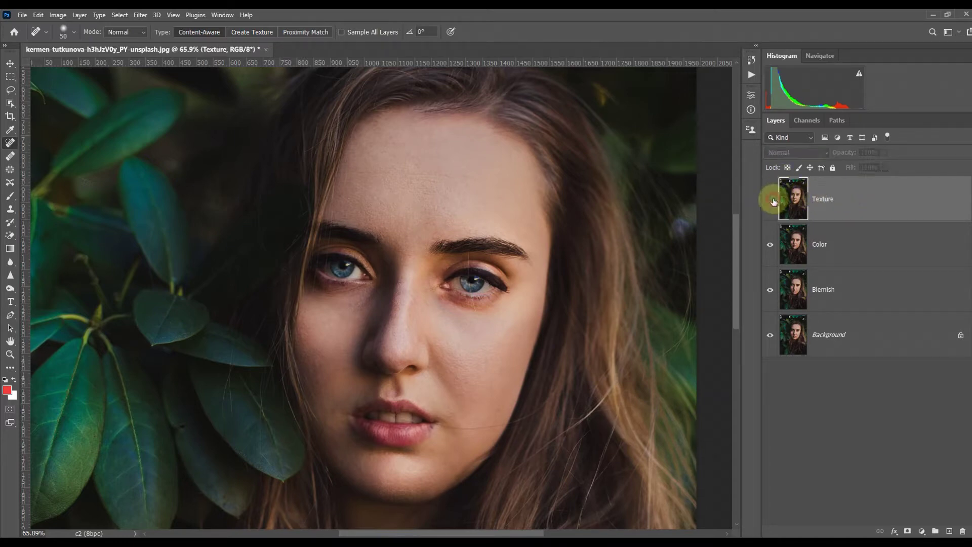
Convert the Color layer to a smart object.
left_click(827, 246)
right_click(911, 250)
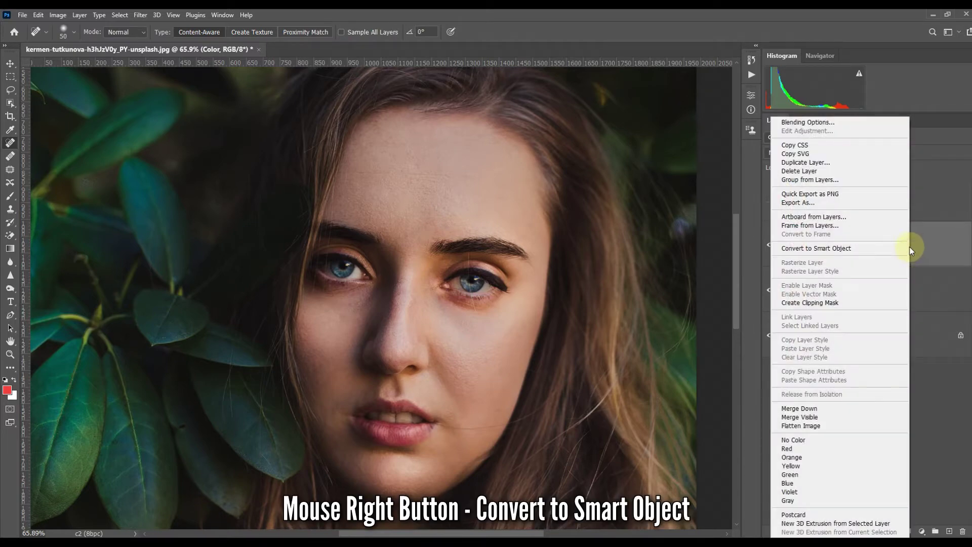
left_click(865, 250)
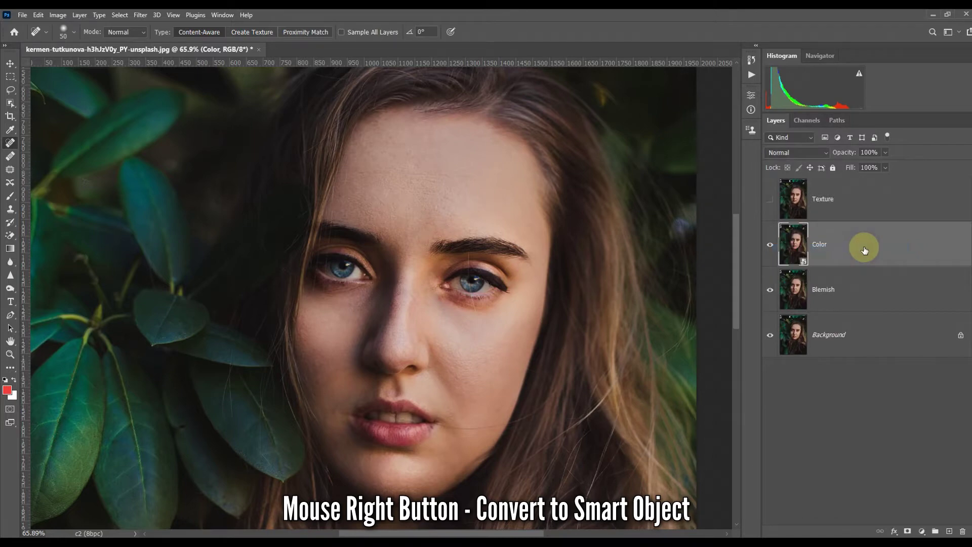
Apply a Gaussian Blur with a 3-pixel radius to the Color layer.
left_click(138, 15)
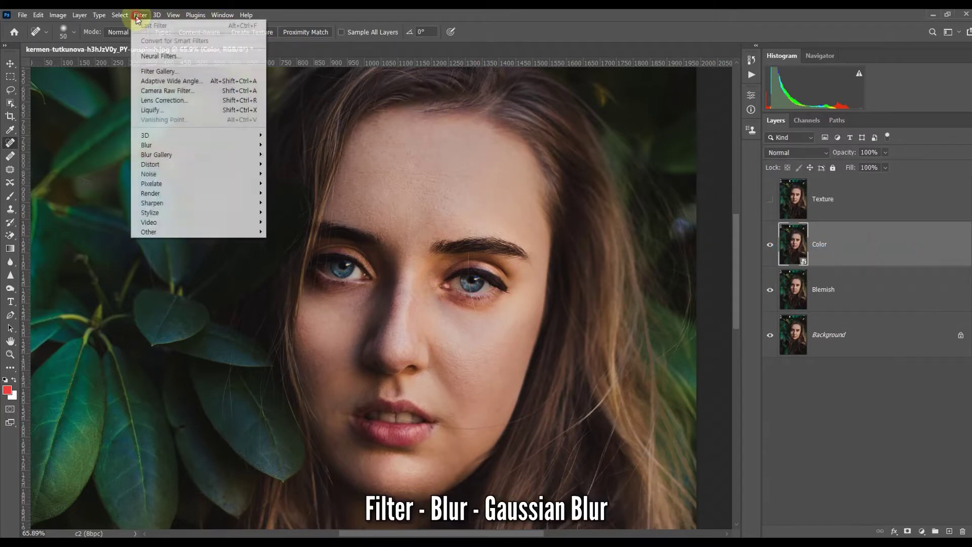
mouse_move(193, 145)
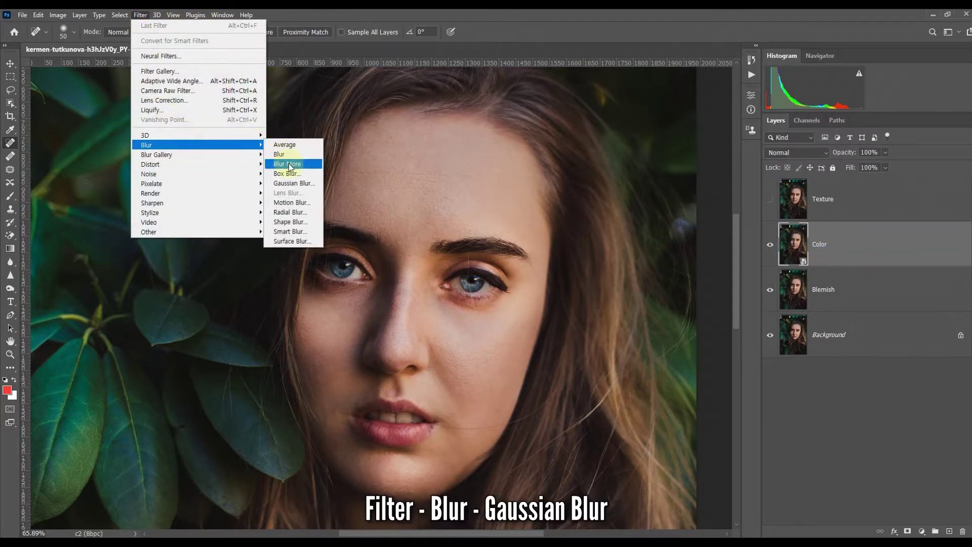
left_click(294, 183)
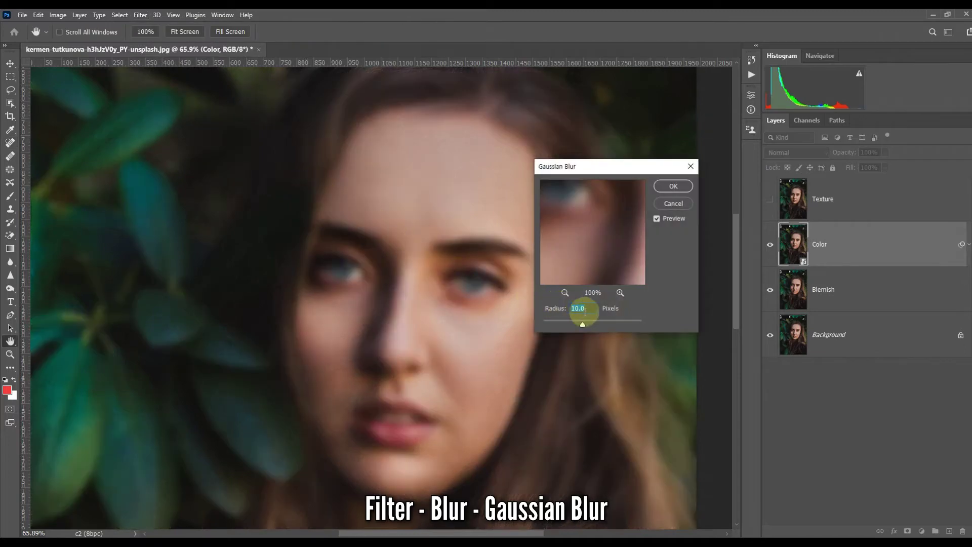
type("3")
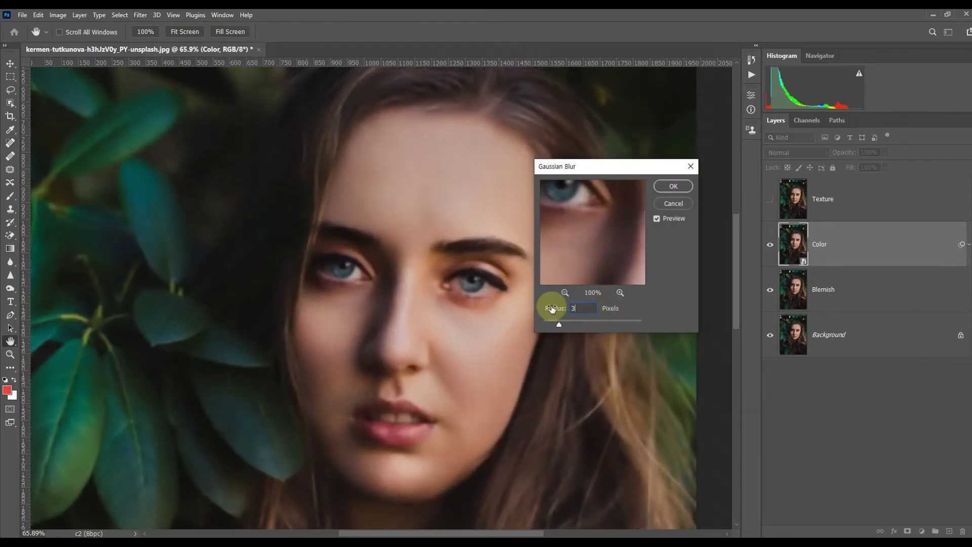
left_click(666, 189)
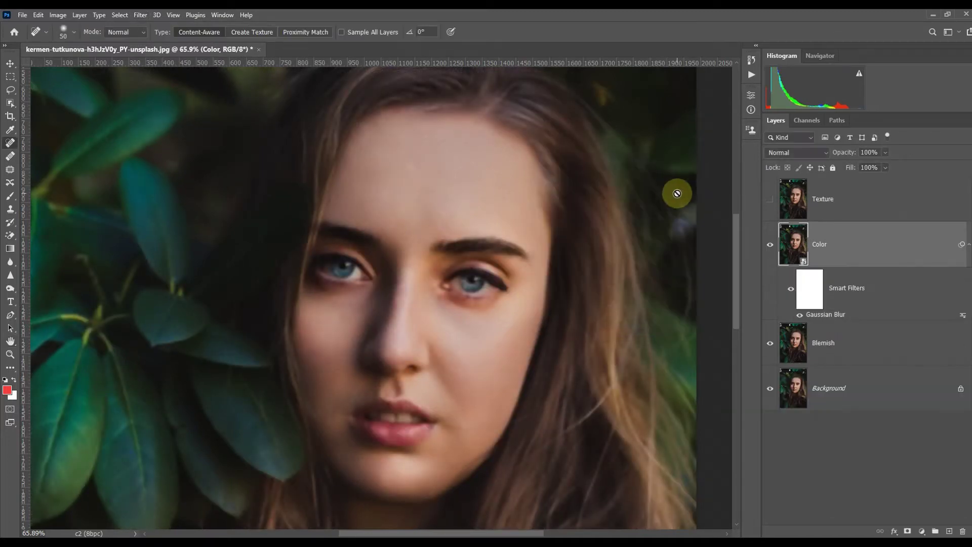
Show the Texture layer and configure Apply Image on it with Color as the source layer and Subtract blending.
left_click(832, 202)
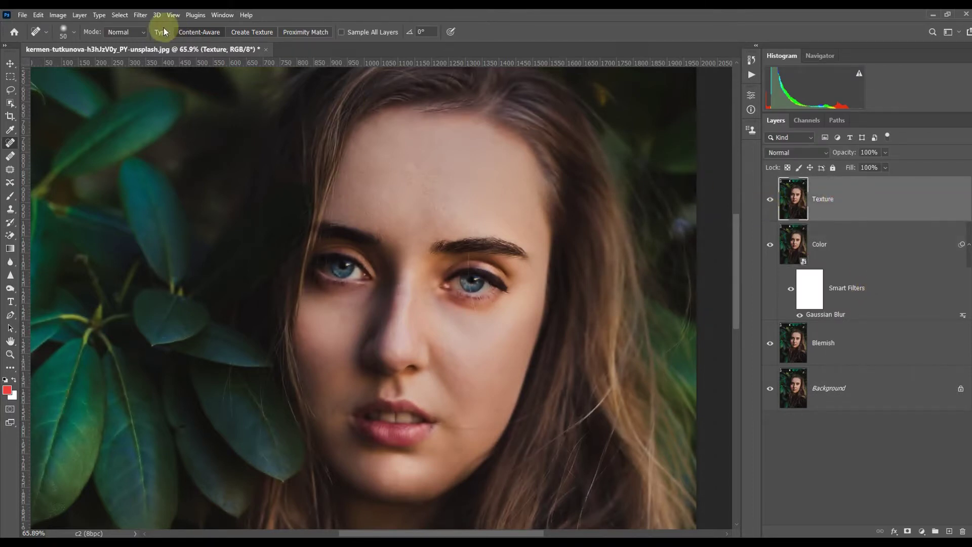
left_click(58, 15)
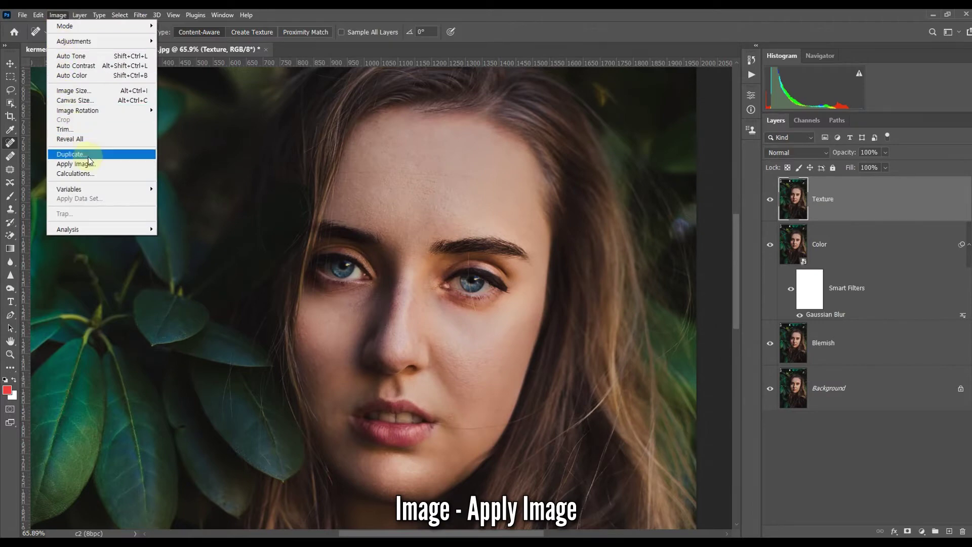
left_click(116, 168)
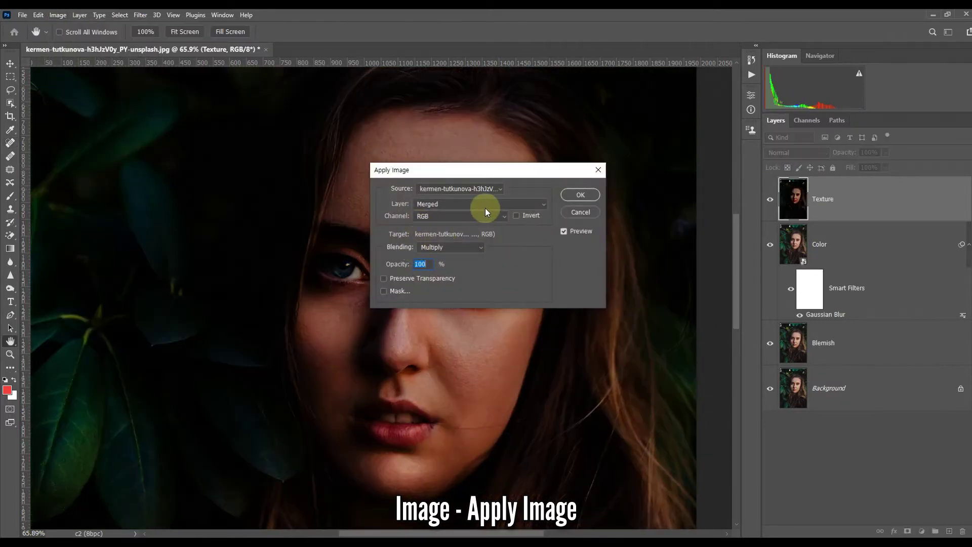
left_click(484, 205)
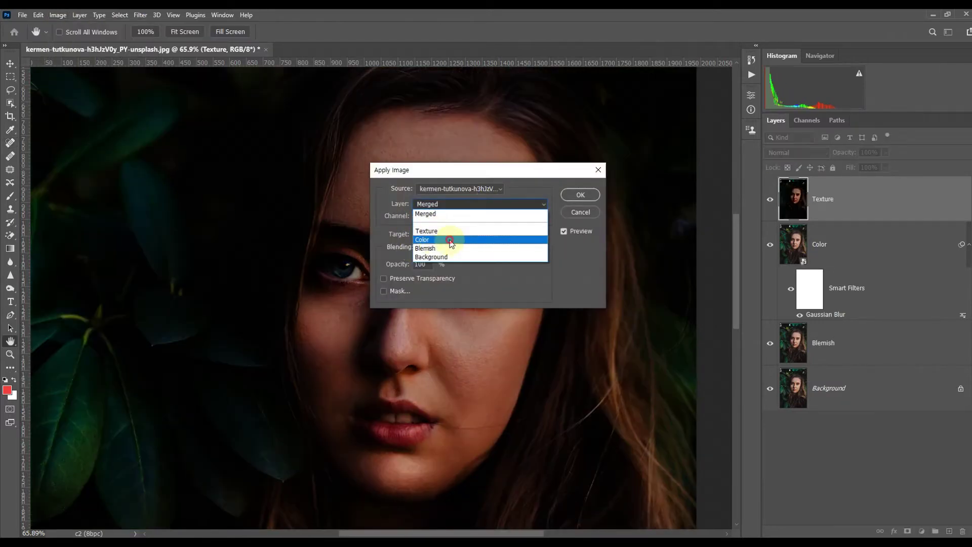
left_click(449, 240)
left_click(465, 247)
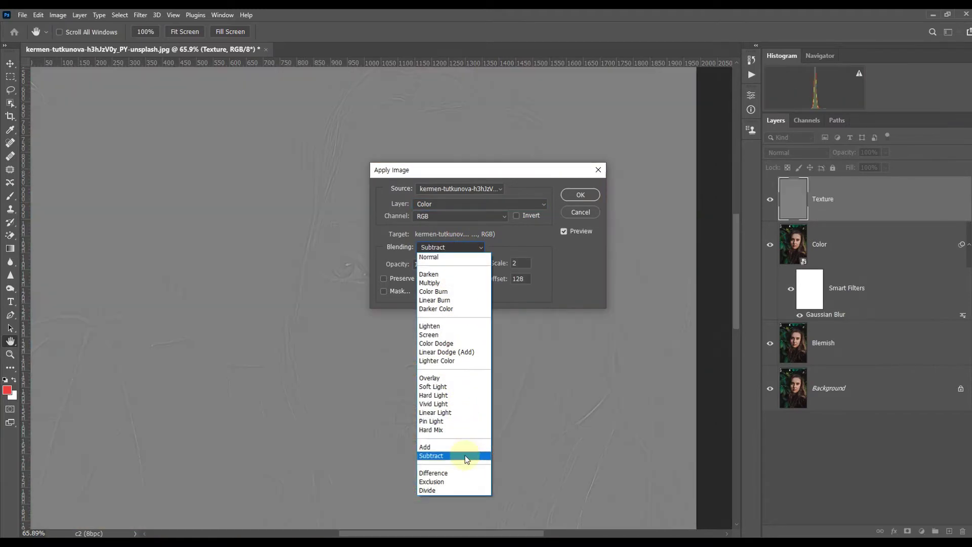
left_click(467, 456)
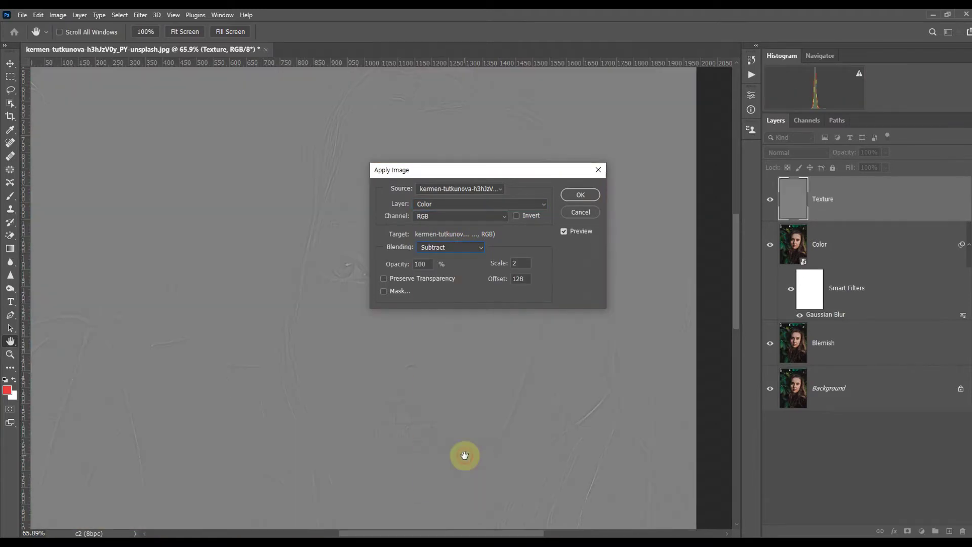
Apply the image with scale 2 and offset 128, and set the Texture layer's blend mode to Linear Light.
left_click(506, 263)
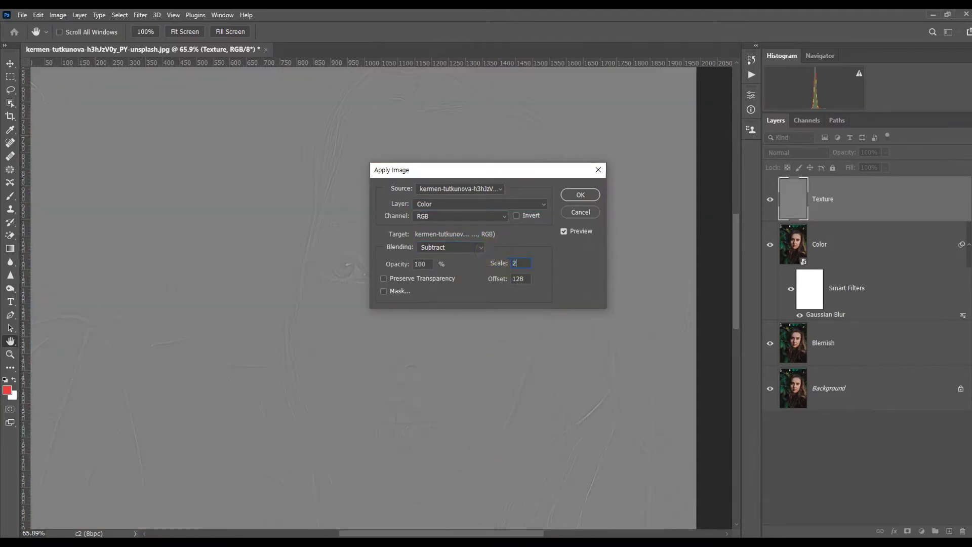
double_click(517, 278)
type("128")
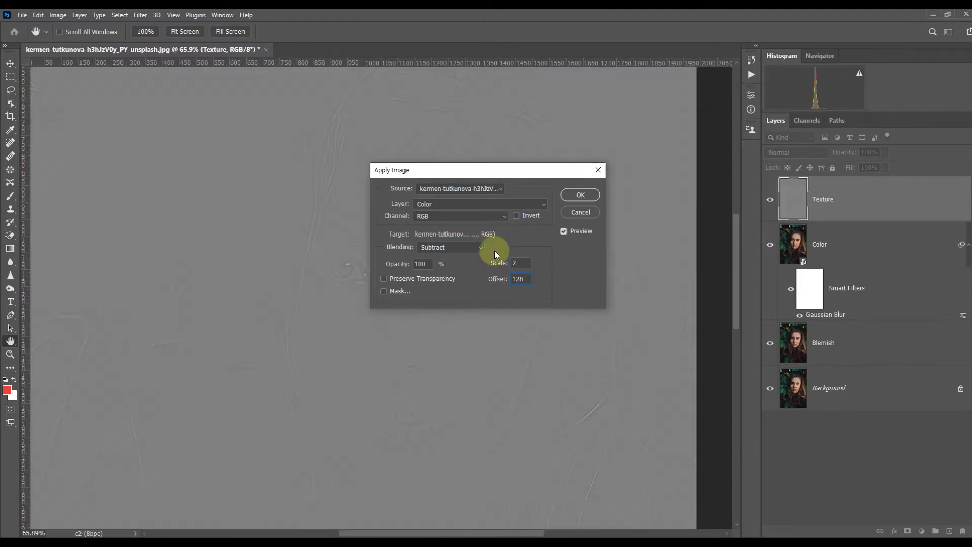
left_click(583, 195)
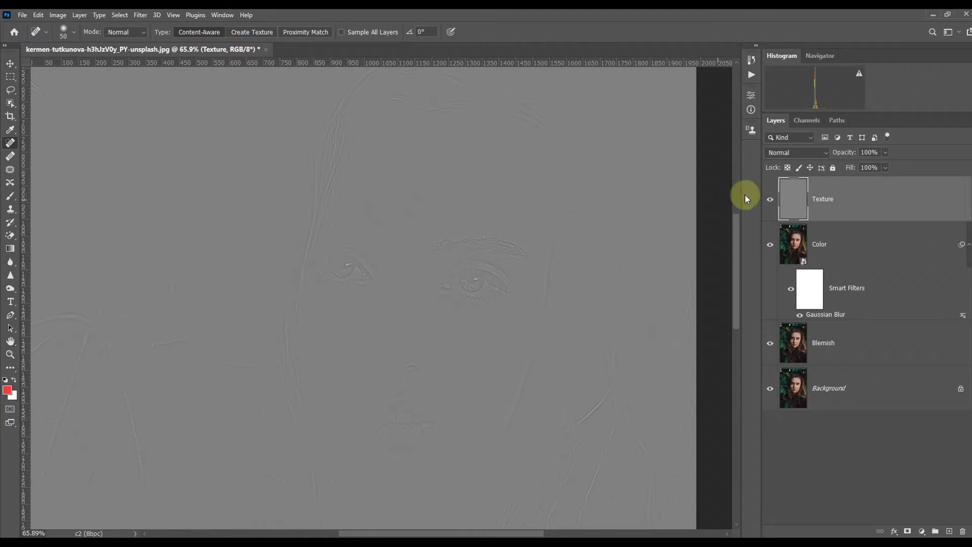
left_click(820, 153)
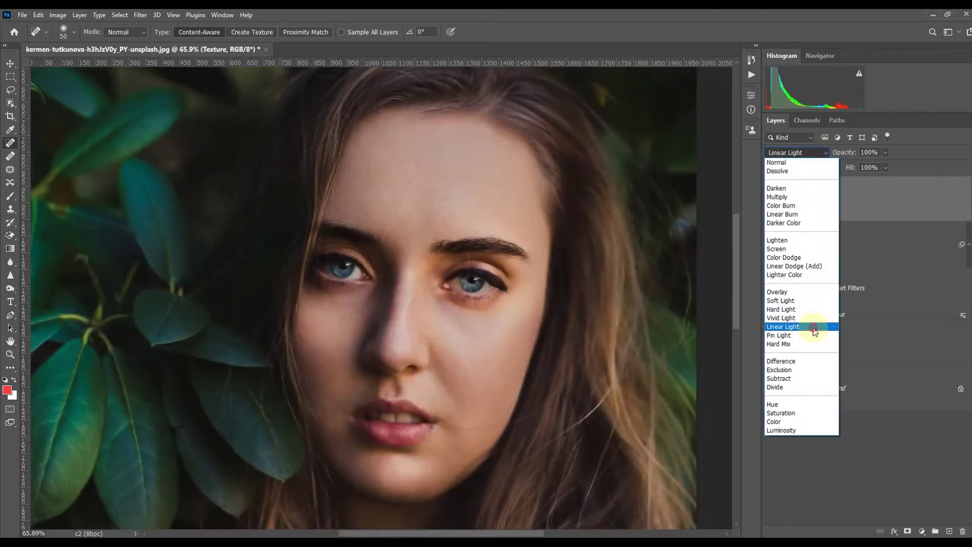
left_click(815, 330)
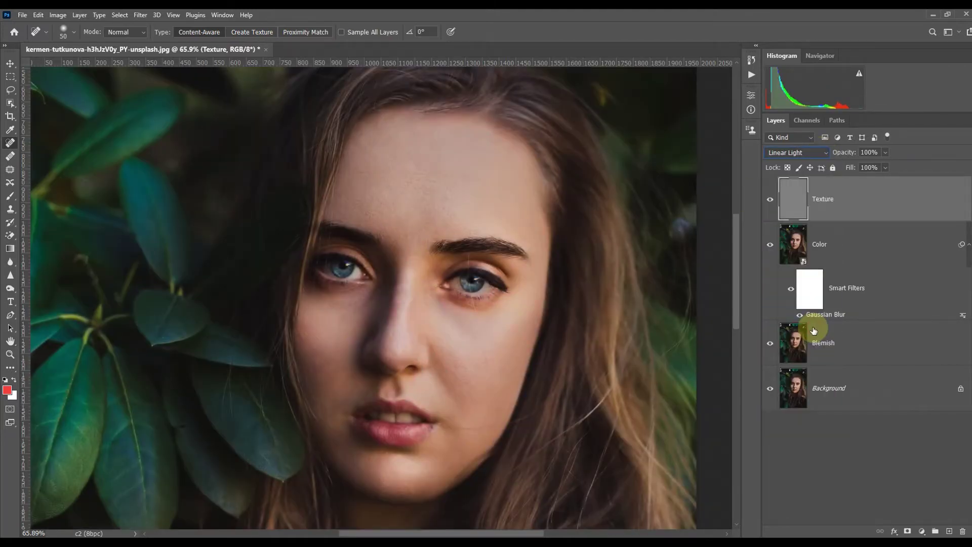
Set the radius of the Color layer's Gaussian Blur smart filter to 10 pixels.
left_click(839, 316)
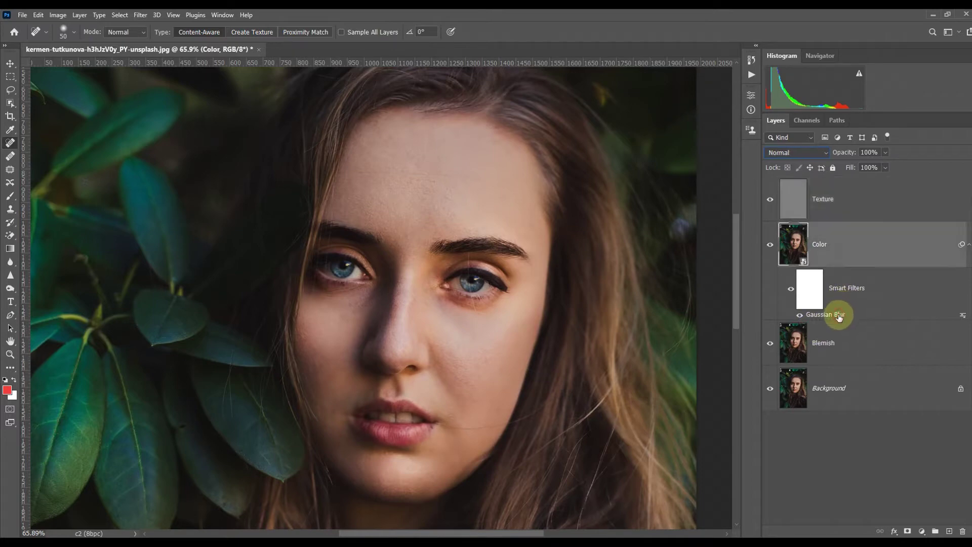
double_click(838, 315)
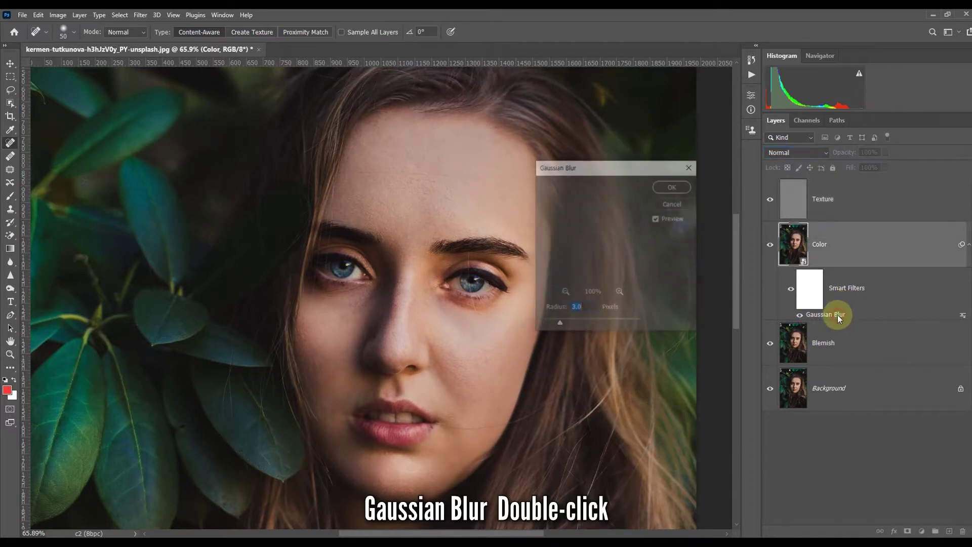
left_click(589, 309)
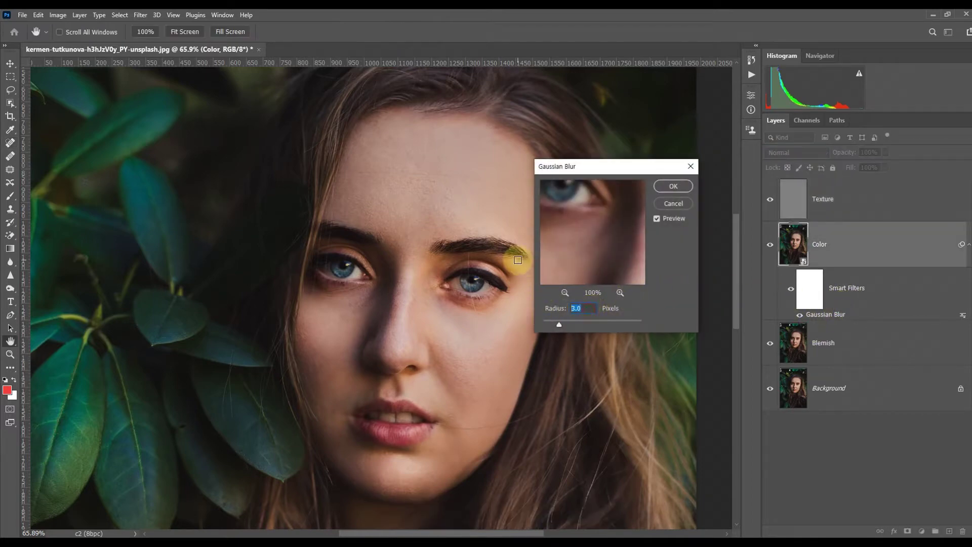
type("10")
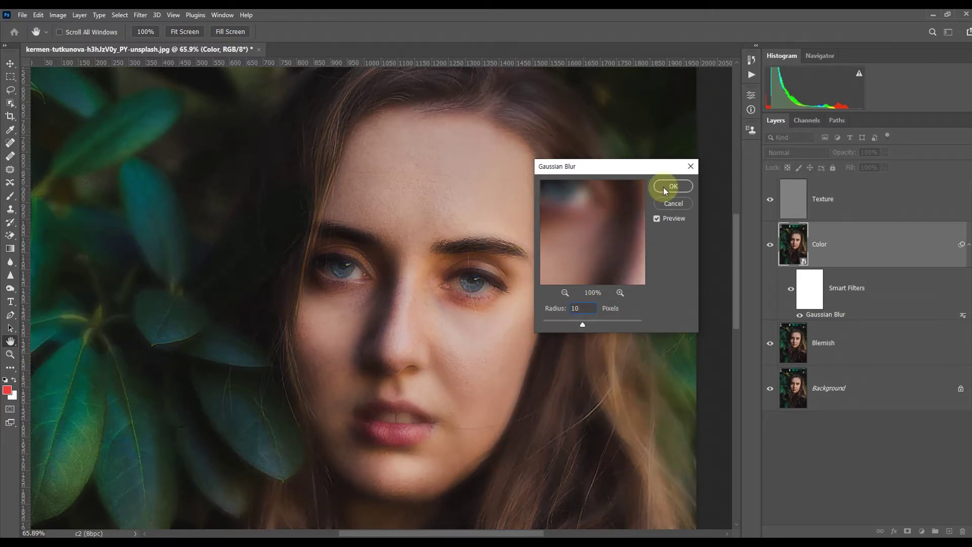
left_click(674, 188)
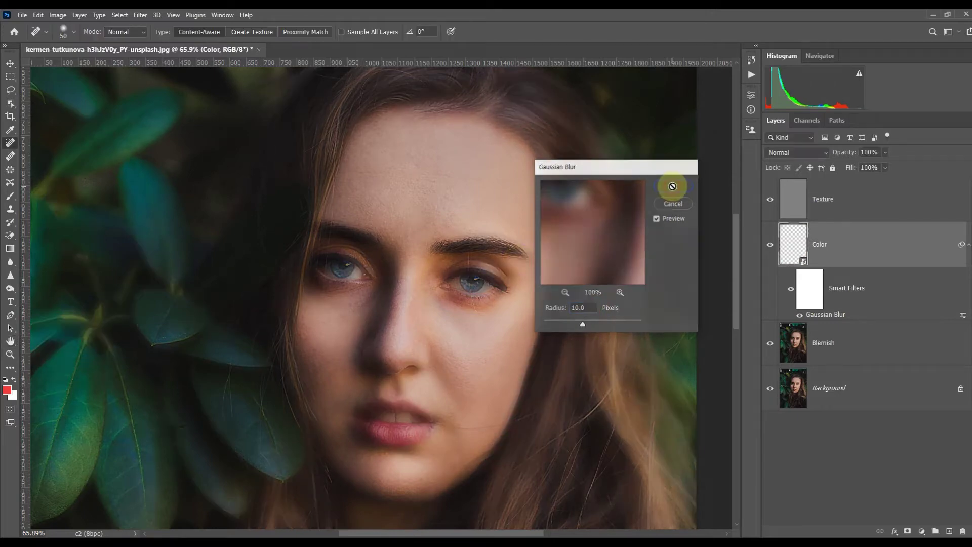
Invert the Color layer's smart filter mask to hide the blur.
left_click(813, 291)
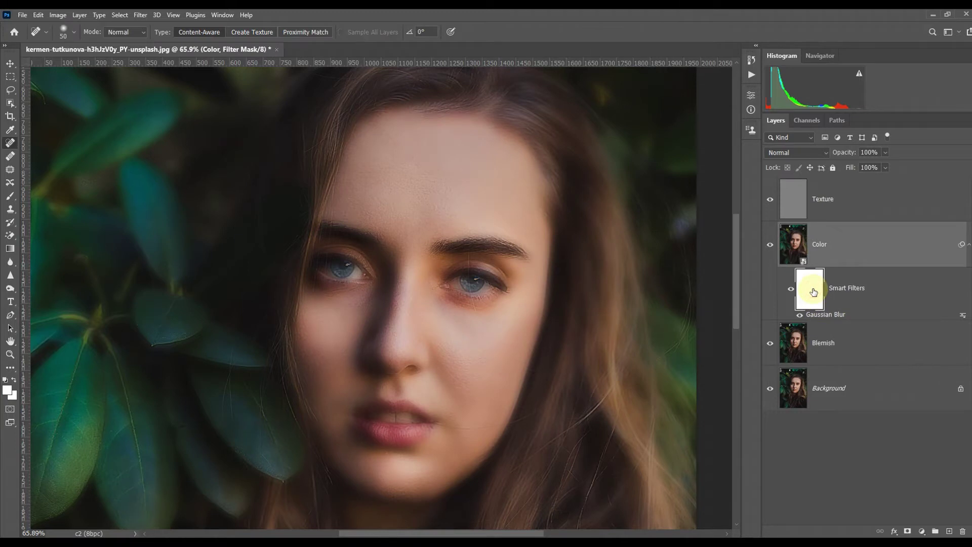
left_click(751, 97)
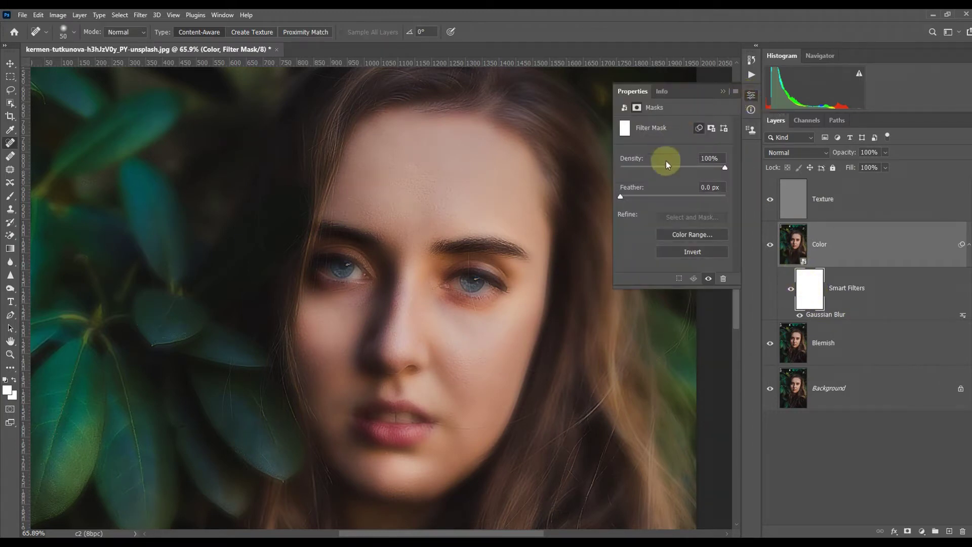
left_click(712, 250)
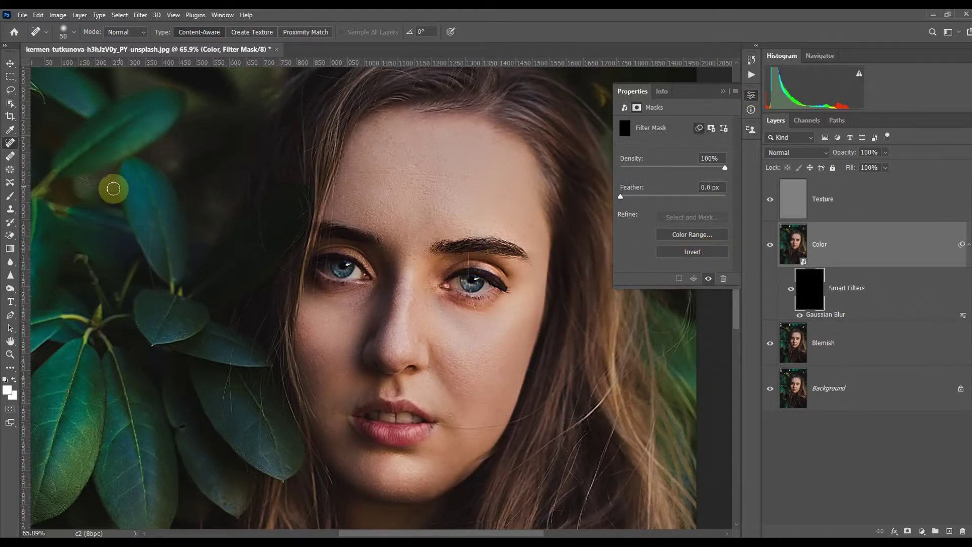
Paint white over the forehead on the smart filter mask with the Brush tool.
left_click(11, 196)
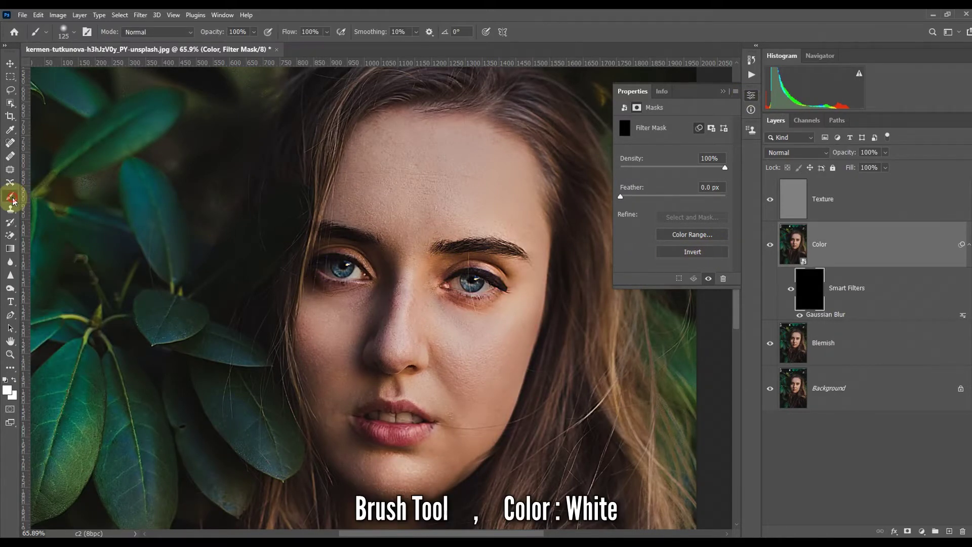
left_click(7, 393)
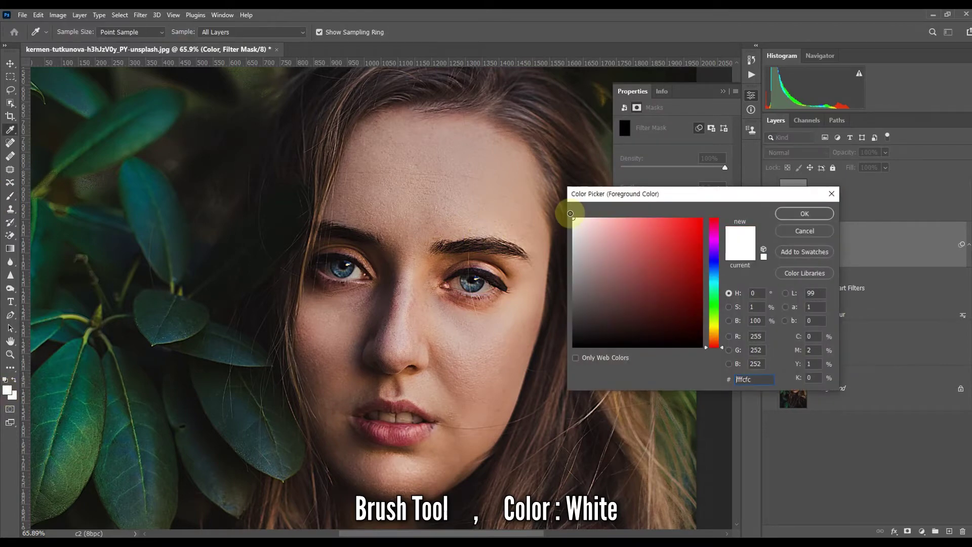
left_click(807, 214)
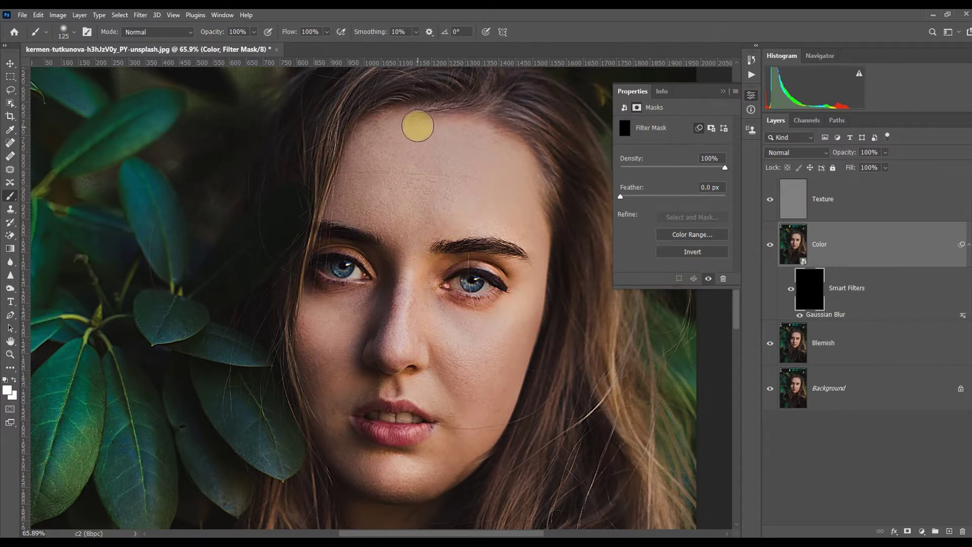
key("bracketright")
mouse_move(415, 122)
left_mouse_down()
mouse_move(354, 187)
mouse_move(379, 207)
mouse_move(359, 206)
mouse_move(378, 155)
mouse_move(461, 122)
mouse_move(436, 132)
mouse_move(530, 167)
mouse_move(420, 153)
mouse_move(436, 189)
mouse_move(453, 196)
mouse_move(411, 222)
mouse_move(498, 222)
mouse_move(507, 212)
mouse_move(493, 171)
mouse_move(542, 195)
mouse_move(527, 230)
left_mouse_up()
Paint white on the filter mask between the eyebrows and over the nose and cheeks, adjusting the brush size to each area.
key("bracketleft")
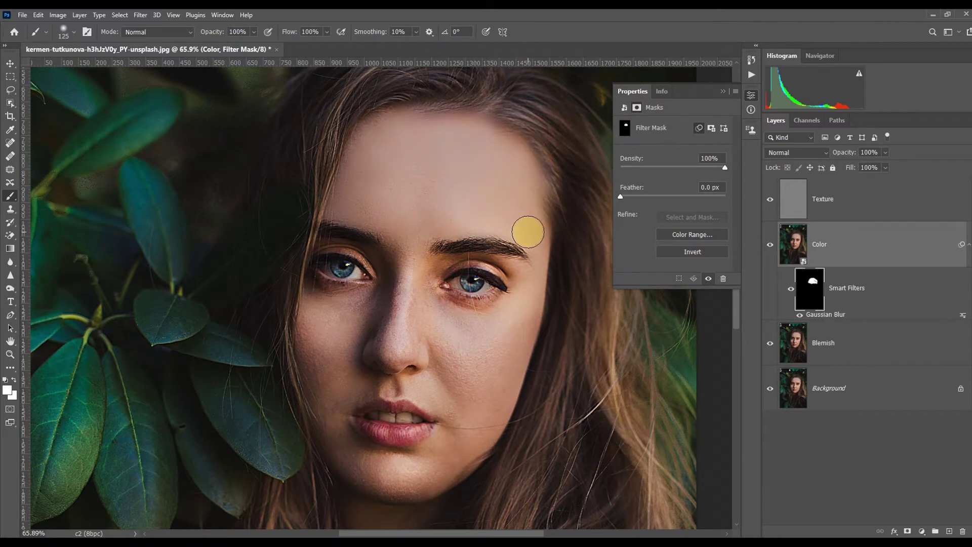
key("bracketleft")
key("bracketleft")
mouse_move(326, 243)
left_mouse_down()
mouse_move(385, 273)
mouse_move(403, 262)
left_mouse_up()
mouse_move(318, 288)
left_mouse_down()
mouse_move(367, 297)
mouse_move(365, 324)
mouse_move(385, 276)
mouse_move(397, 286)
mouse_move(376, 355)
mouse_move(412, 341)
mouse_move(418, 360)
mouse_move(417, 296)
mouse_move(413, 325)
mouse_move(438, 296)
mouse_move(488, 309)
mouse_move(450, 316)
mouse_move(467, 324)
mouse_move(442, 347)
mouse_move(470, 383)
mouse_move(503, 330)
mouse_move(521, 321)
mouse_move(504, 380)
mouse_move(480, 414)
mouse_move(425, 382)
mouse_move(432, 400)
mouse_move(459, 416)
mouse_move(457, 441)
mouse_move(474, 430)
mouse_move(450, 458)
mouse_move(480, 437)
mouse_move(436, 480)
mouse_move(430, 459)
mouse_move(415, 478)
mouse_move(360, 362)
mouse_move(314, 300)
mouse_move(314, 388)
mouse_move(306, 384)
mouse_move(324, 439)
mouse_move(395, 463)
mouse_move(394, 484)
mouse_move(333, 390)
mouse_move(329, 371)
mouse_move(356, 306)
mouse_move(351, 378)
mouse_move(361, 391)
mouse_move(338, 382)
mouse_move(339, 444)
mouse_move(313, 356)
left_mouse_up()
key("bracketright")
key("bracketright")
key("bracketright")
key("bracketleft")
key("bracketleft")
key("bracketleft")
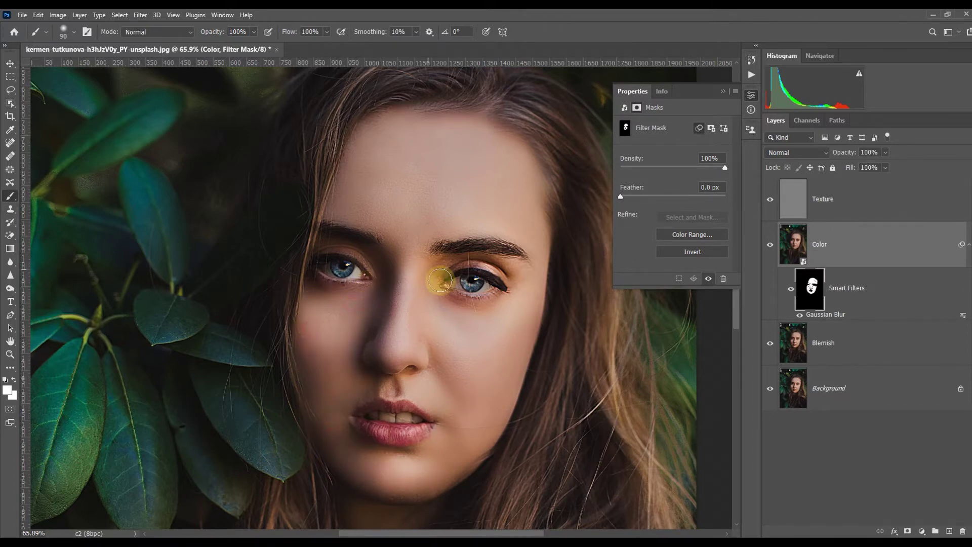
Paint white on the filter mask over the eyelid, upper lip area, chin and outer edges of the face, adjusting the brush size.
left_click_drag(440, 267, 503, 269)
key("bracketright")
key("bracketleft")
left_click_drag(389, 386, 414, 384)
left_click_drag(460, 442, 462, 336)
key("bracketright")
key("bracketright")
key("bracketright")
key("bracketright")
key("bracketright")
mouse_move(403, 434)
left_mouse_down()
mouse_move(406, 328)
mouse_move(384, 420)
left_mouse_up()
mouse_move(536, 132)
left_mouse_down()
mouse_move(493, 416)
mouse_move(517, 329)
left_mouse_up()
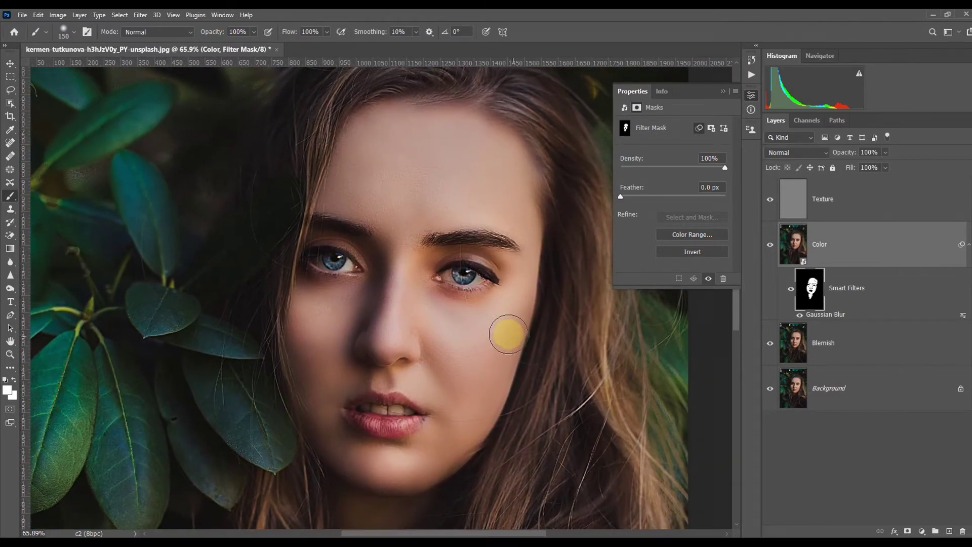
Set the Texture layer's opacity to 80%.
left_click(886, 202)
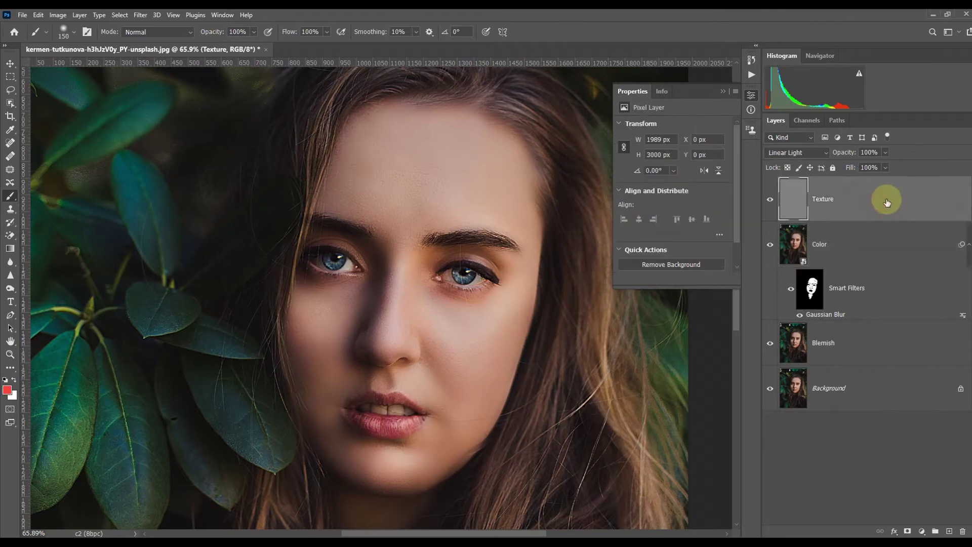
mouse_move(885, 165)
left_mouse_down()
mouse_move(836, 166)
mouse_move(873, 169)
left_mouse_up()
left_click(883, 156)
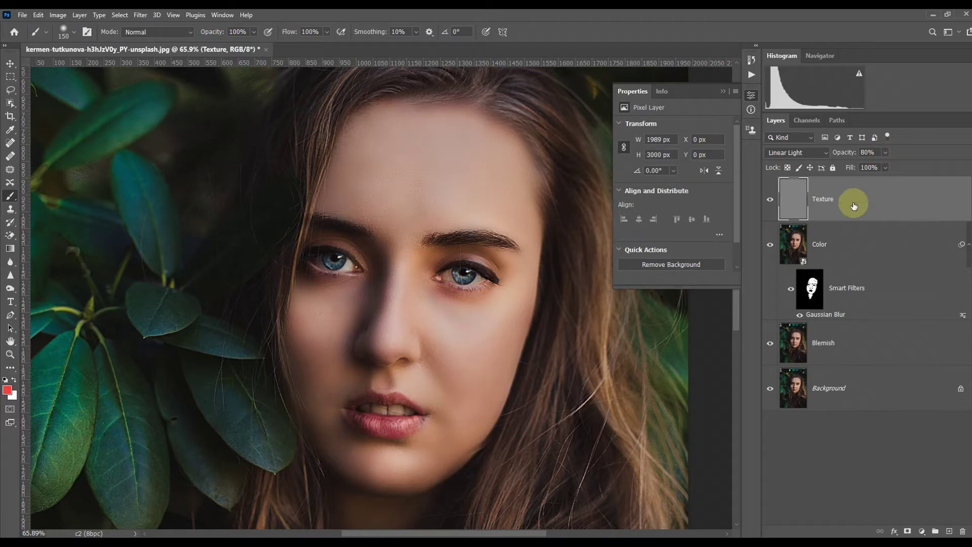
Group the Texture, Color and Blemish layers and name the group Retouch.
left_click(868, 340, "shift")
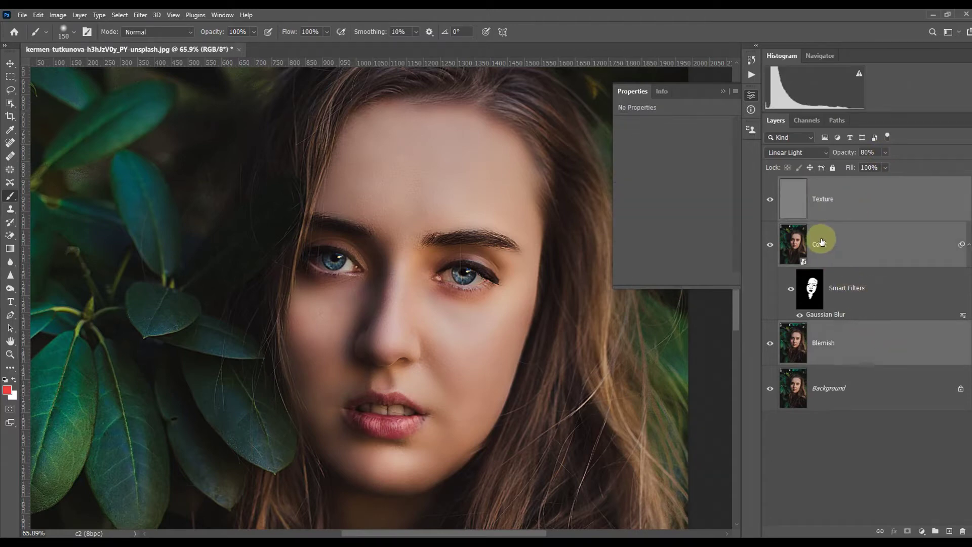
key("ctrl+g")
double_click(811, 182)
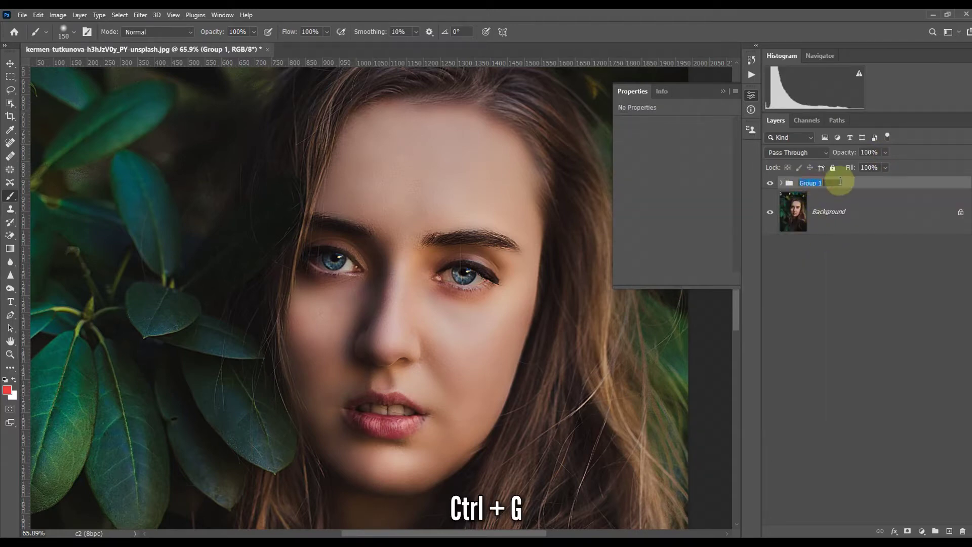
type("Retouch")
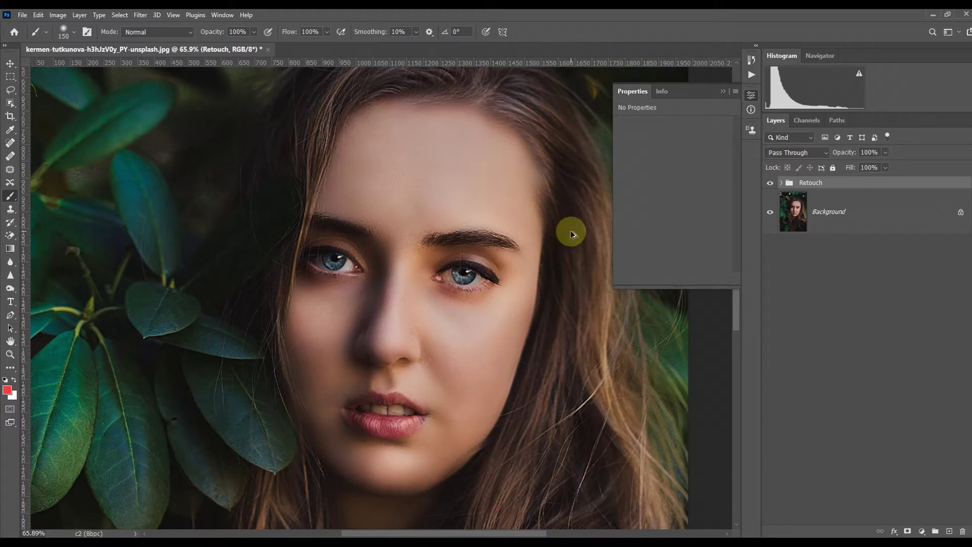
Stamp all visible layers into a new layer named Liquify and open the Liquify filter on it.
key("ctrl+alt+shift+e")
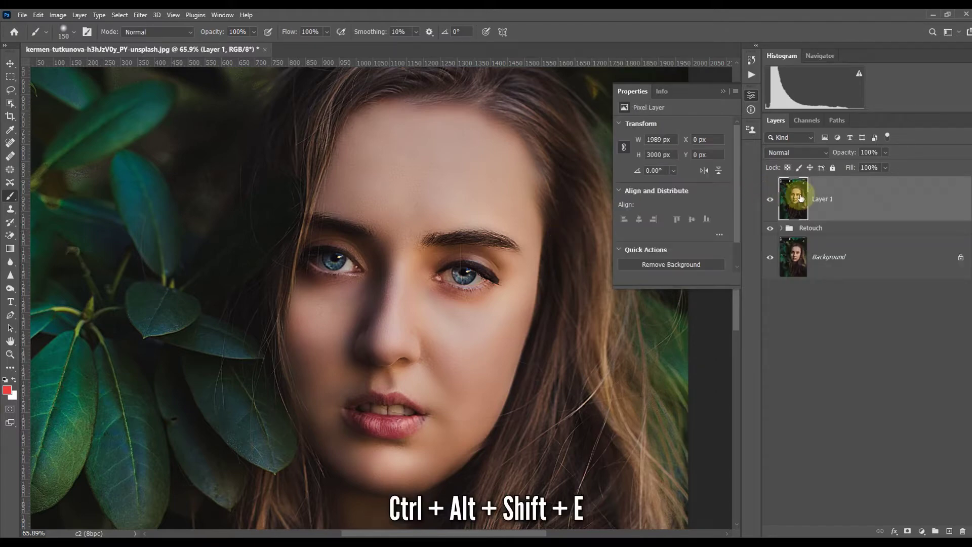
double_click(819, 199)
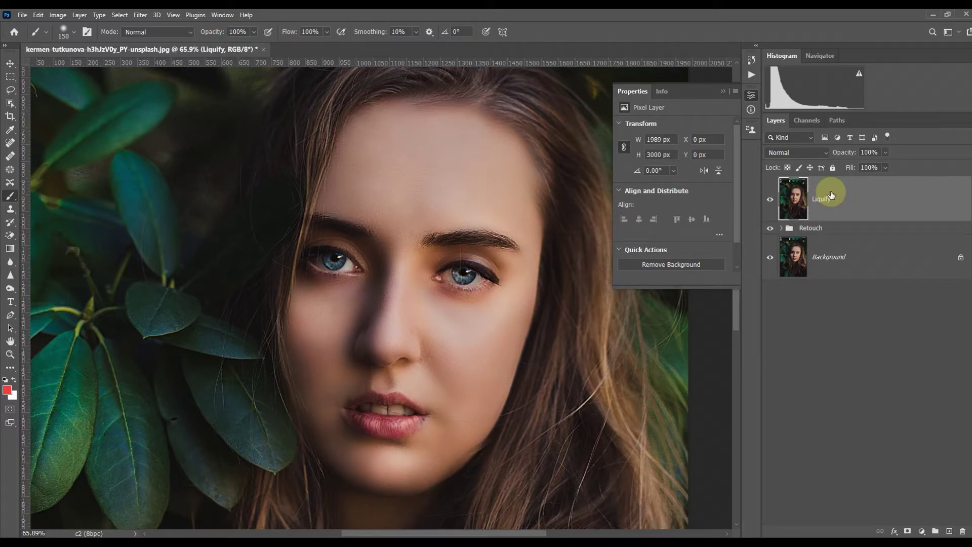
left_click(141, 15)
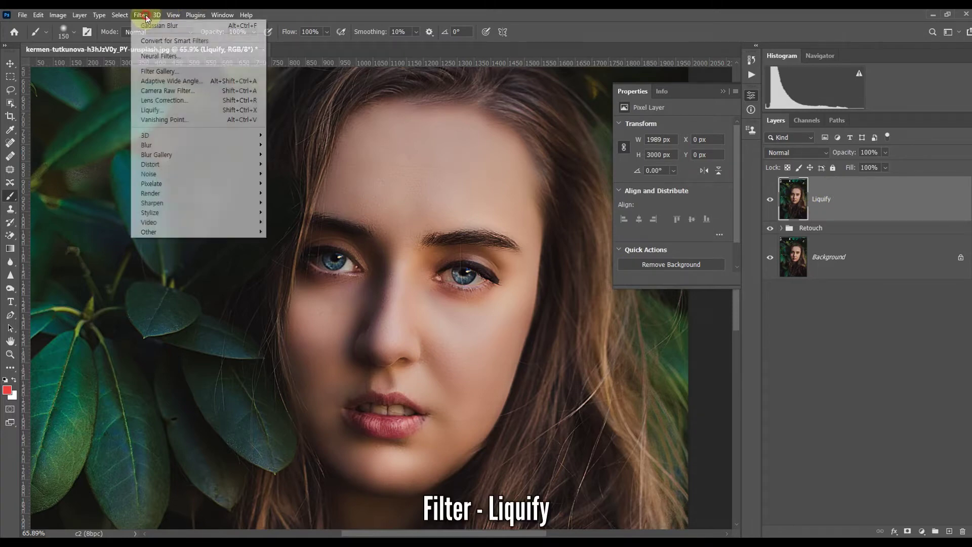
left_click(182, 113)
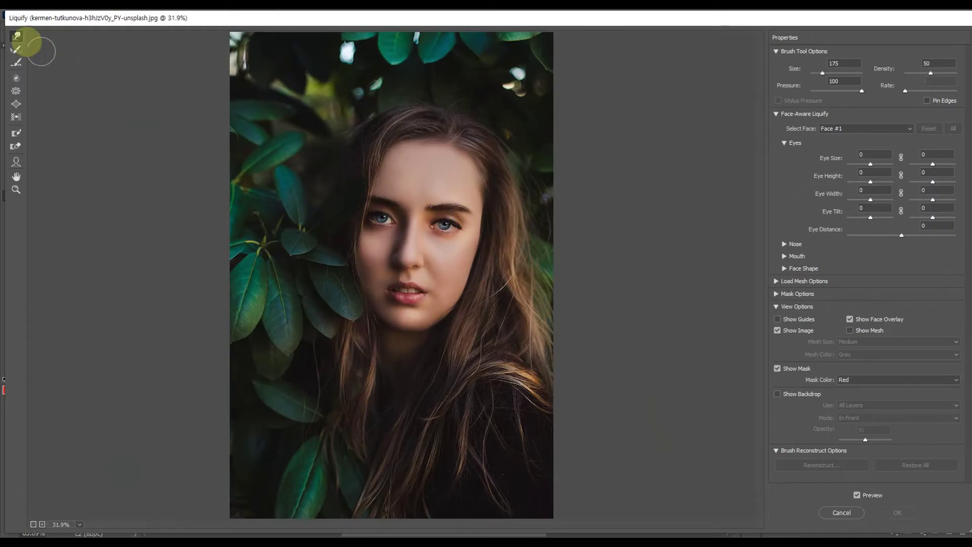
Reshape the jaw and chin contour with the Forward Warp tool, adjusting the brush size to the area.
left_click(16, 36)
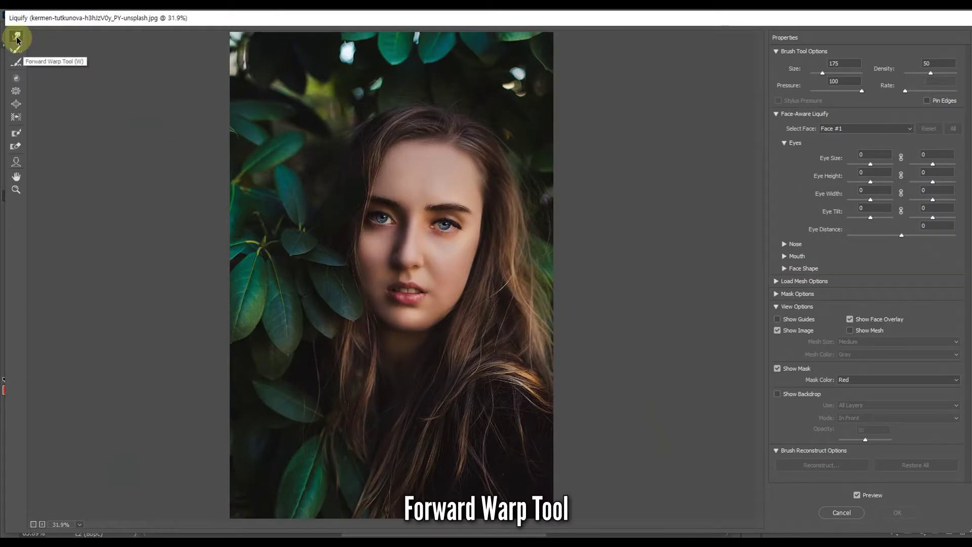
left_click(514, 371)
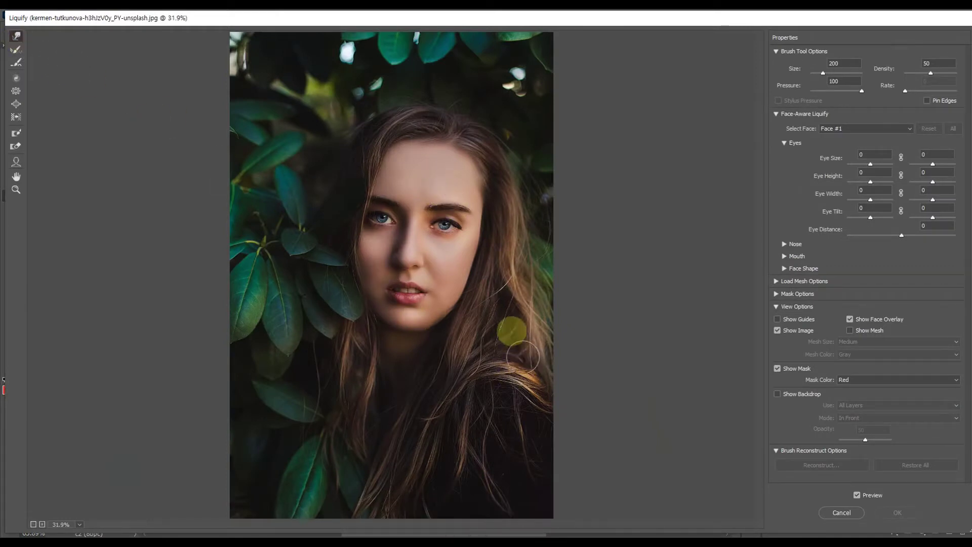
key("bracketright")
key("bracketright")
key("bracketright")
key("bracketright")
mouse_move(452, 315)
left_mouse_down()
mouse_move(436, 321)
mouse_move(403, 370)
mouse_move(400, 332)
mouse_move(424, 383)
mouse_move(428, 336)
left_mouse_up()
key("bracketleft")
key("bracketleft")
key("bracketleft")
key("bracketleft")
key("bracketleft")
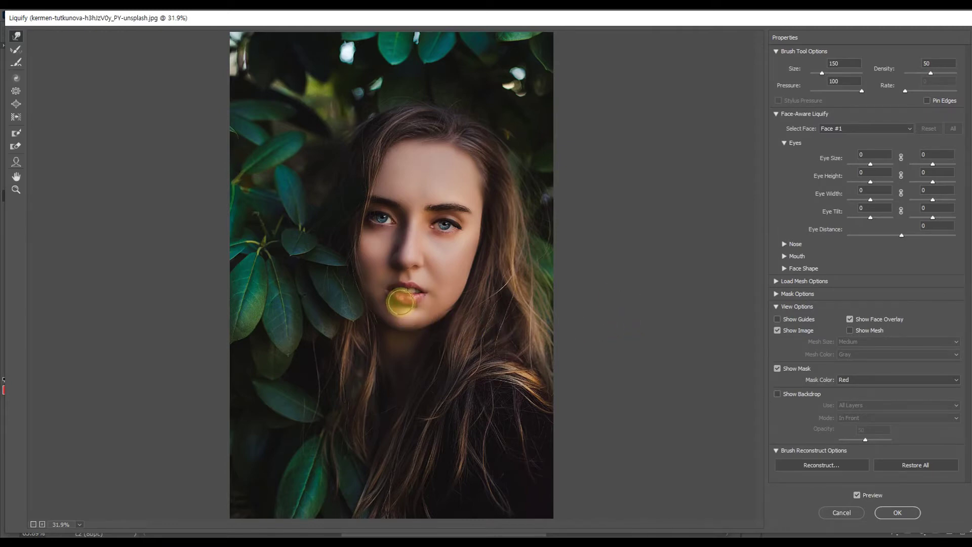
Compare the face with and without the warp, apply the Liquify filter, and check the layer against the one beneath.
left_click(857, 495)
left_click(857, 495)
left_click(857, 495)
left_click(857, 496)
left_click(897, 512)
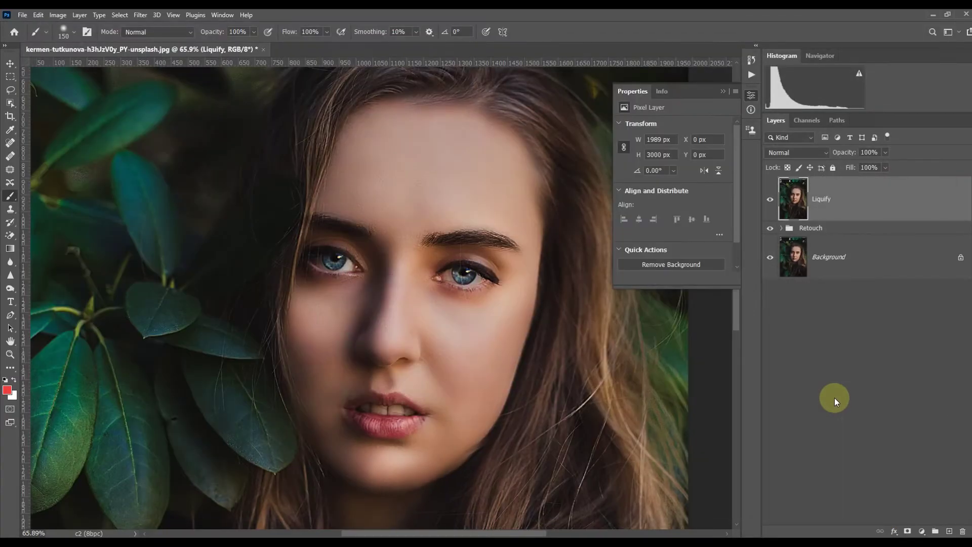
left_click(771, 200)
left_click(771, 200)
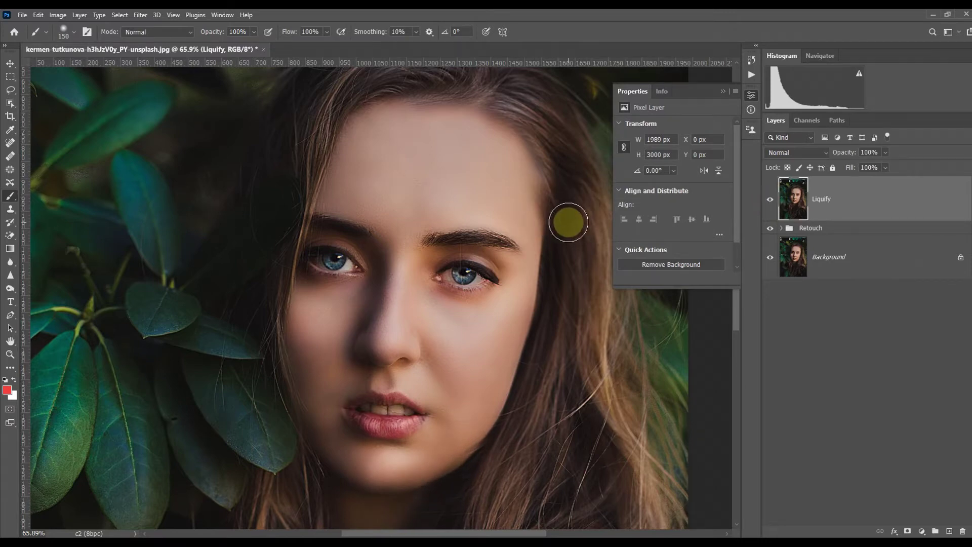
Stamp all visible layers into a new top layer named Color Grading.
key("ctrl+alt+shift+e")
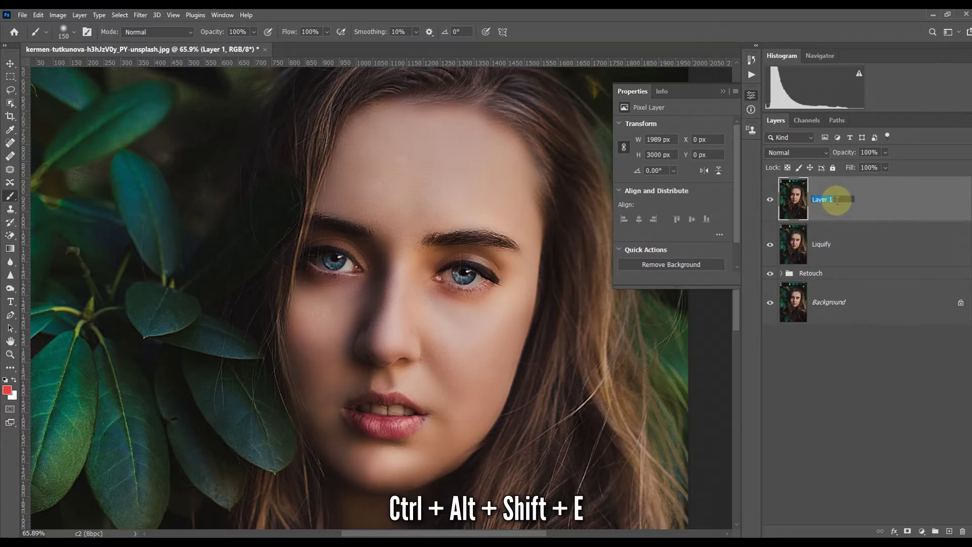
type("lor ")
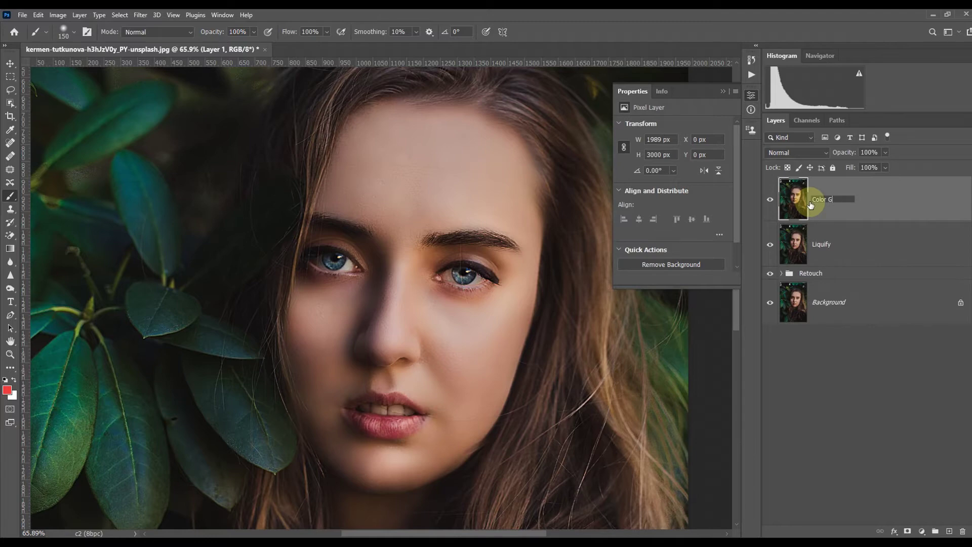
type("Grading")
key("Return")
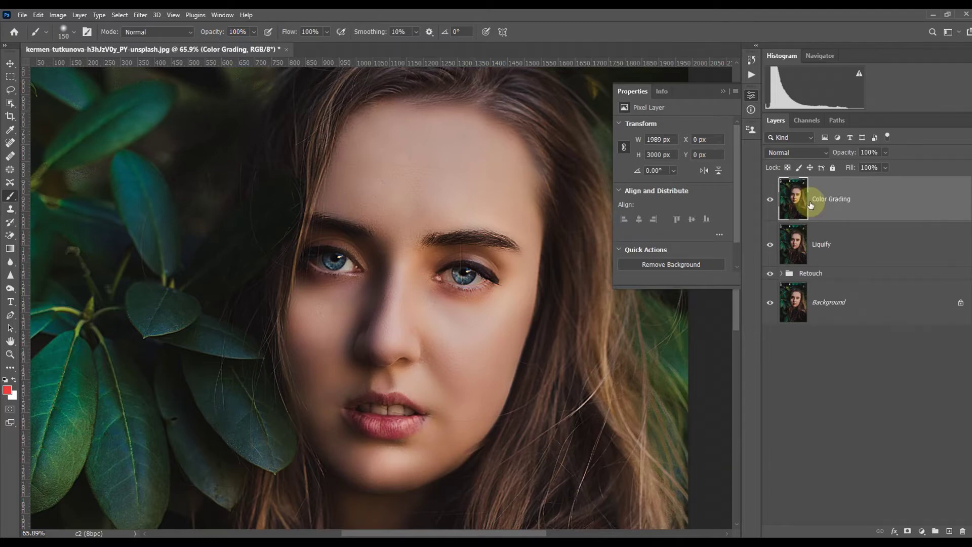
Add a Channel Mixer adjustment layer above Color Grading and set its output channel to Blue.
left_click(922, 531)
left_click(958, 466)
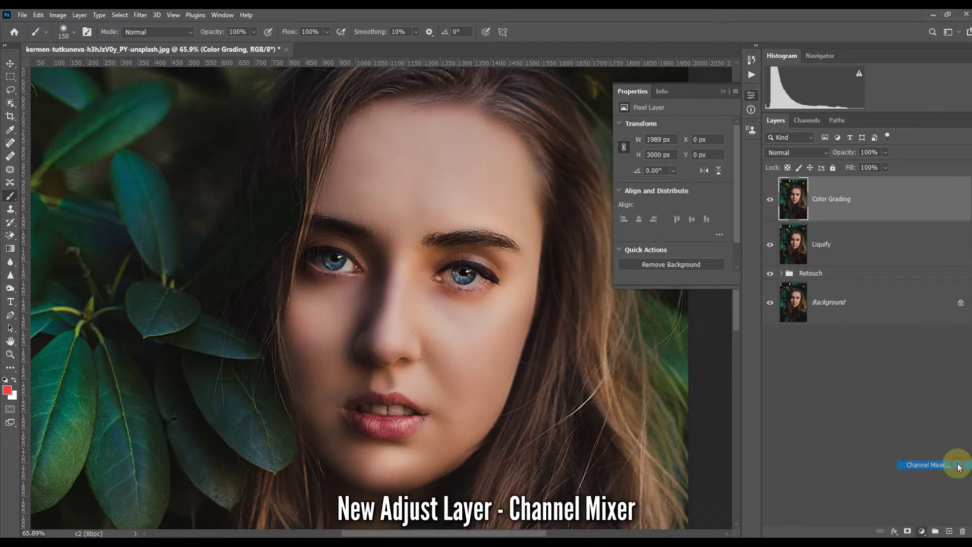
left_click(750, 94)
left_click(748, 100)
left_click(706, 137)
left_click(688, 165)
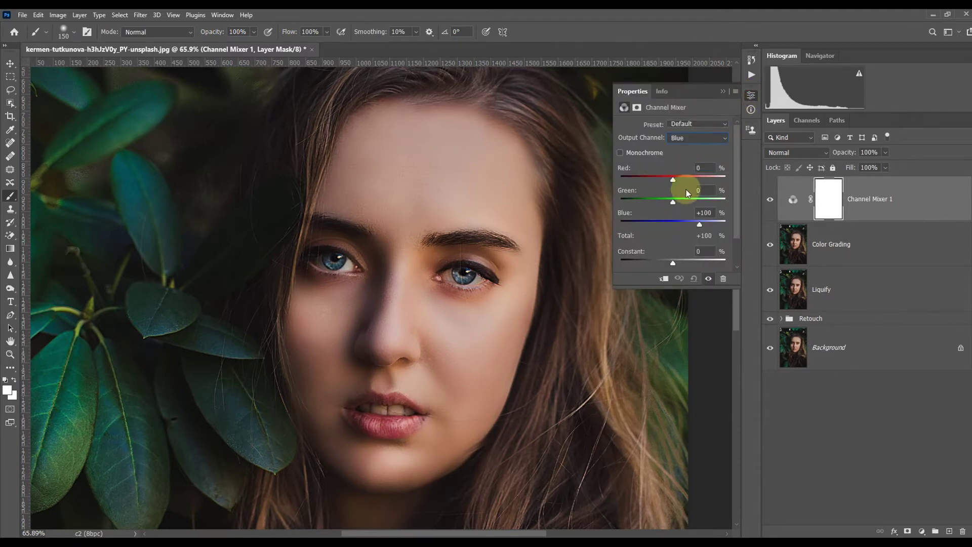
In the Channel Mixer's blue output, set Green to +200% and Blue to -120%, and set the layer's blend mode to Lighten.
left_click_drag(674, 202, 645, 228)
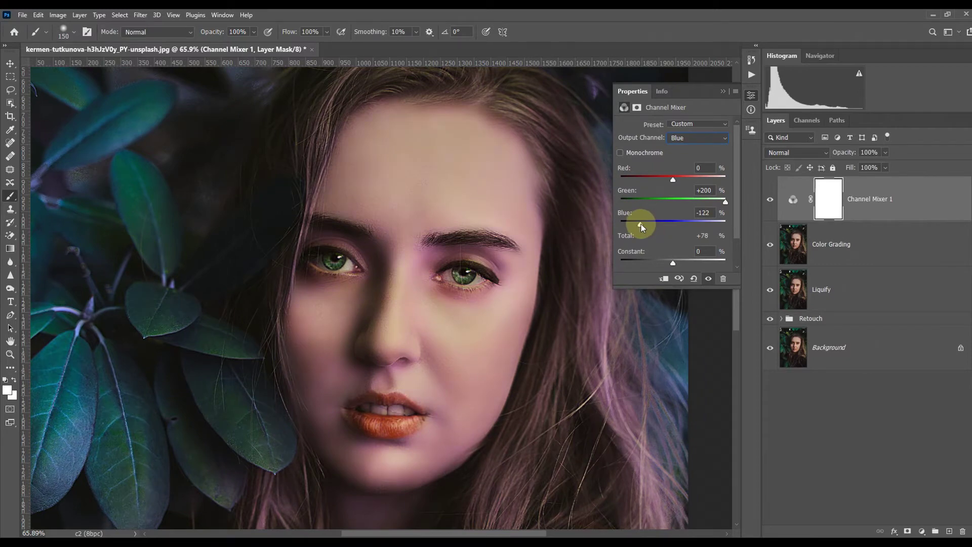
left_click(821, 152)
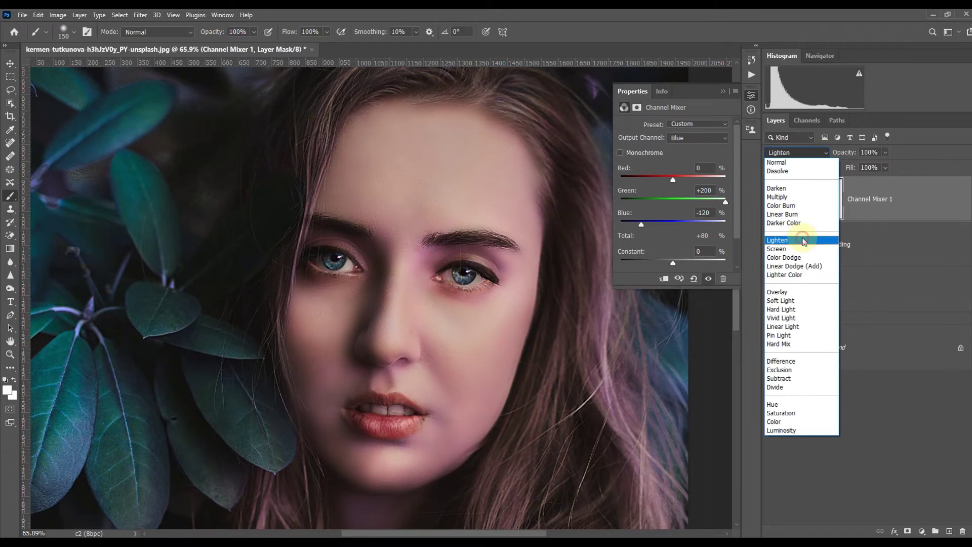
left_click(804, 241)
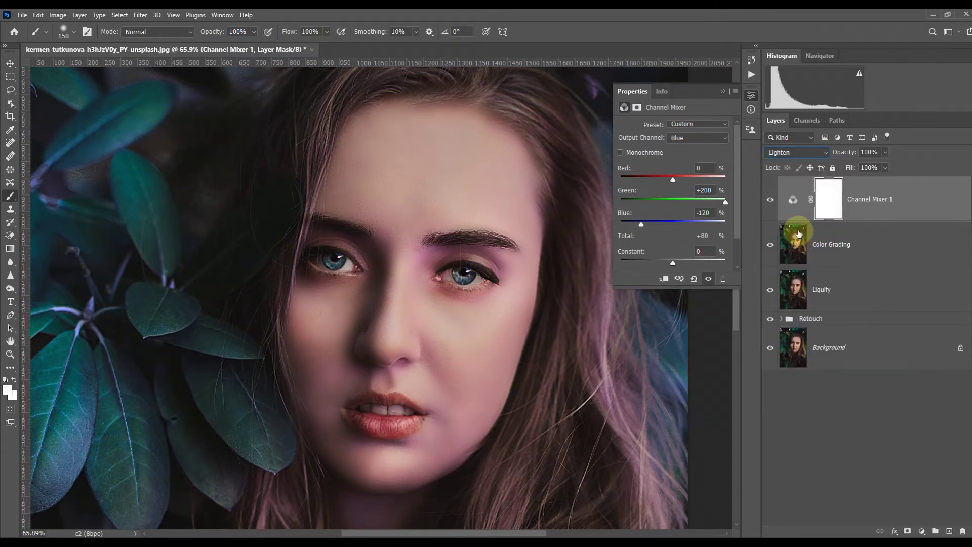
left_click(723, 92)
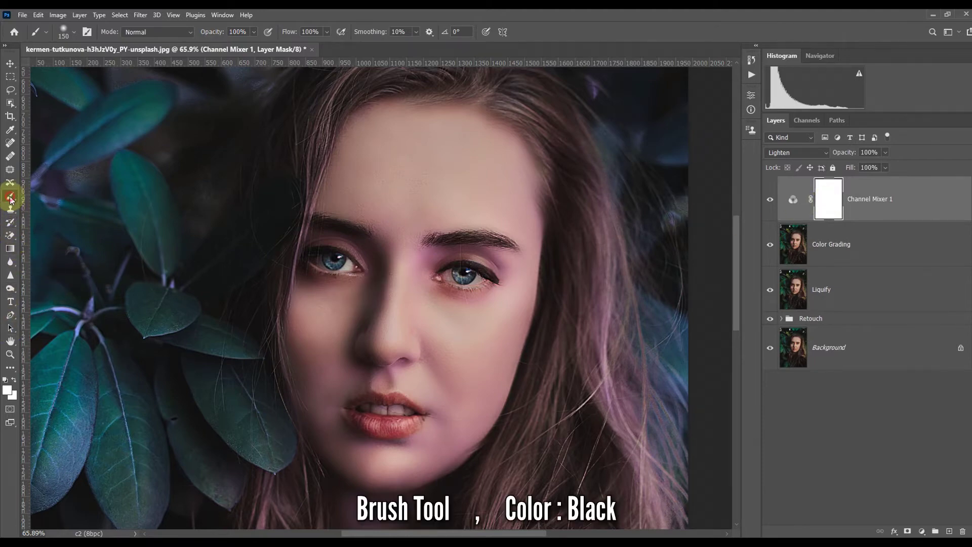
Paint black on the Channel Mixer mask over the forehead, eyes, nose, cheeks and lips, resizing the brush to fit.
left_click(8, 390)
left_click_drag(581, 254, 566, 350)
left_click(804, 213)
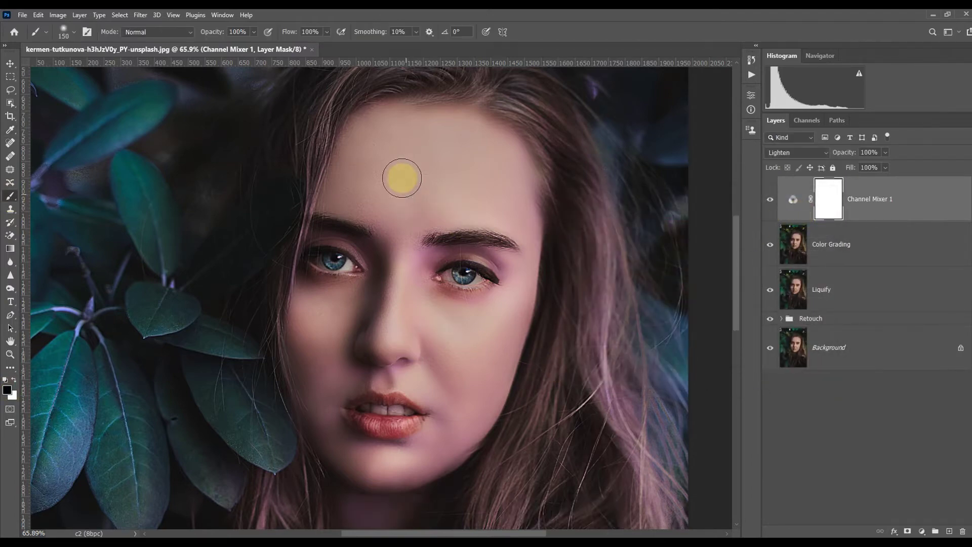
mouse_move(403, 108)
left_mouse_down()
mouse_move(339, 182)
mouse_move(406, 213)
mouse_move(360, 135)
mouse_move(521, 206)
mouse_move(395, 211)
mouse_move(380, 154)
mouse_move(429, 132)
mouse_move(503, 223)
mouse_move(505, 300)
mouse_move(397, 220)
mouse_move(324, 223)
mouse_move(343, 217)
mouse_move(321, 169)
mouse_move(397, 223)
mouse_move(372, 245)
mouse_move(423, 210)
mouse_move(517, 219)
mouse_move(492, 232)
mouse_move(368, 239)
mouse_move(385, 224)
mouse_move(416, 292)
left_mouse_up()
scroll(506, 299, "down", 3)
key("bracketleft")
key("bracketleft")
key("bracketleft")
key("bracketright")
key("bracketright")
key("bracketright")
key("bracketright")
key("bracketright")
mouse_move(341, 266)
left_mouse_down()
mouse_move(315, 255)
mouse_move(313, 284)
mouse_move(438, 310)
mouse_move(518, 240)
mouse_move(505, 289)
mouse_move(468, 331)
mouse_move(435, 312)
mouse_move(462, 355)
mouse_move(443, 373)
mouse_move(368, 398)
mouse_move(318, 339)
mouse_move(473, 371)
left_mouse_up()
key("bracketleft")
key("bracketleft")
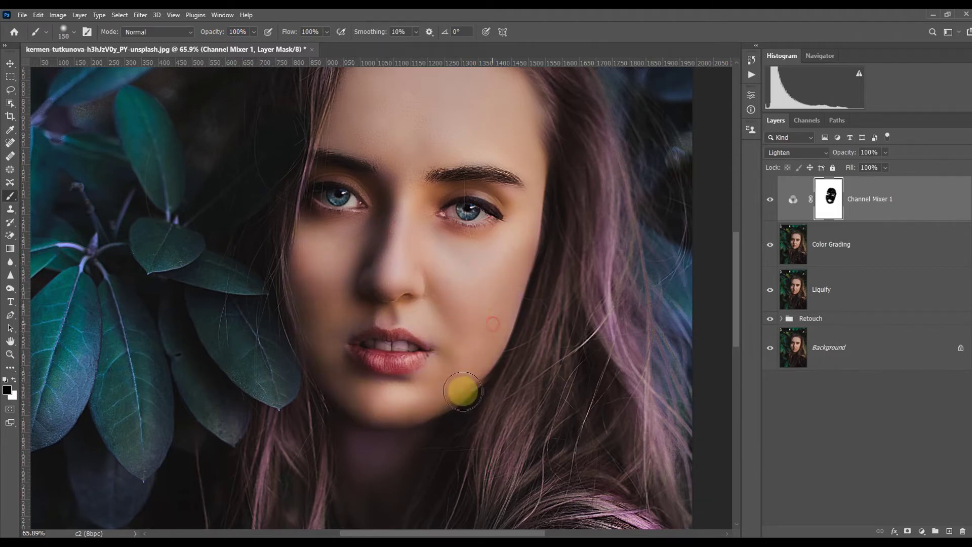
Extend the black painting on the Channel Mixer mask across the remaining facial skin, jawline and neck, using a smaller brush for the edges.
left_click_drag(484, 276, 486, 331)
mouse_move(488, 166)
left_mouse_down()
mouse_move(433, 134)
mouse_move(363, 160)
left_mouse_up()
mouse_move(364, 335)
left_mouse_down()
mouse_move(391, 208)
mouse_move(400, 67)
left_mouse_up()
mouse_move(390, 238)
left_mouse_down()
mouse_move(423, 301)
mouse_move(441, 309)
left_mouse_up()
left_click_drag(486, 177, 456, 339)
left_click_drag(461, 326, 458, 356)
key("bracketleft")
key("bracketleft")
key("bracketleft")
key("bracketleft")
key("bracketleft")
mouse_move(383, 362)
left_mouse_down()
mouse_move(413, 362)
mouse_move(462, 256)
mouse_move(480, 319)
mouse_move(477, 397)
left_mouse_up()
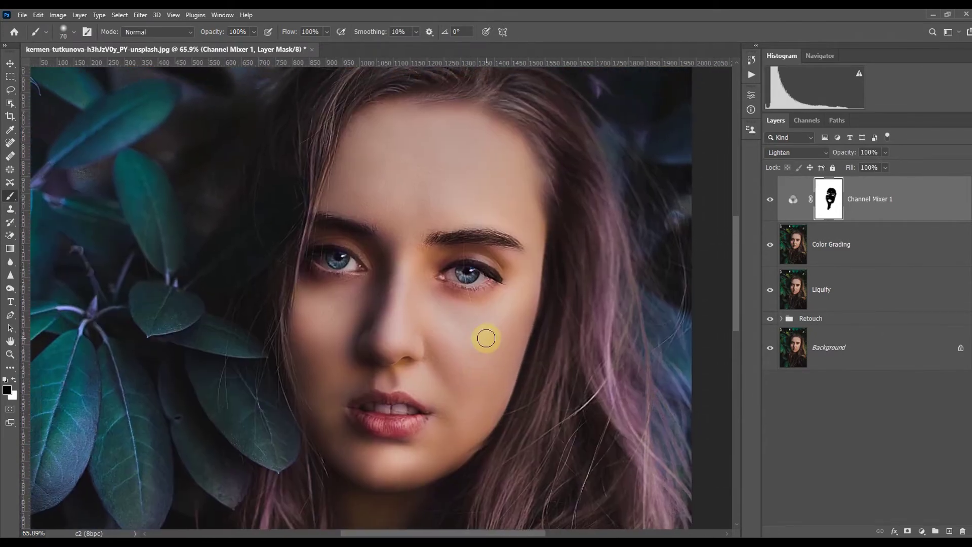
Add a Hue/Saturation adjustment layer and set the Blues to Hue -10, Saturation +55 and Lightness -60.
left_click(921, 531)
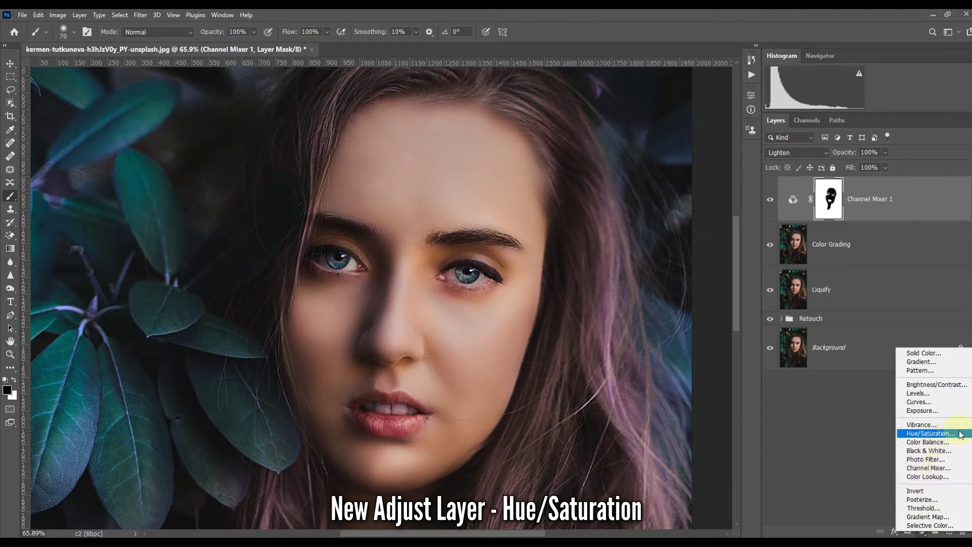
left_click(931, 433)
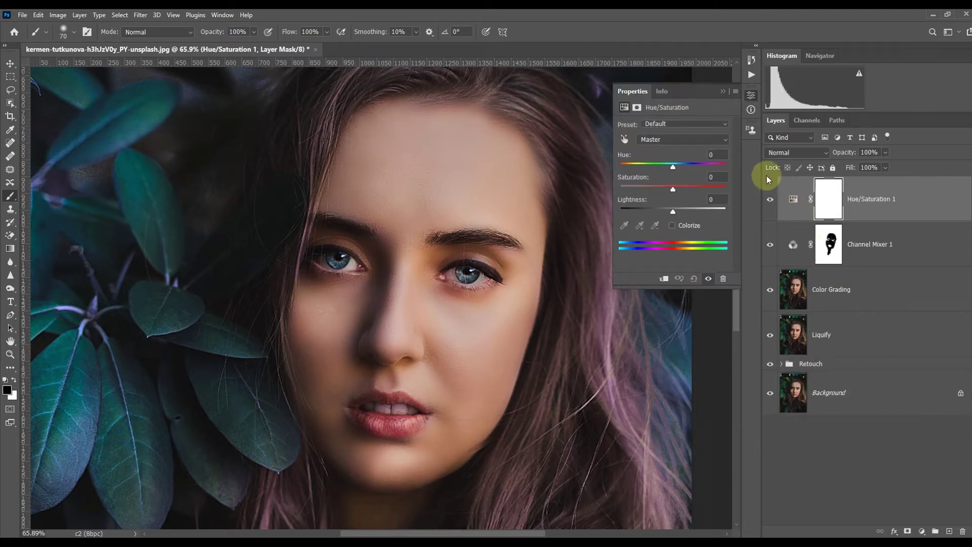
left_click(719, 140)
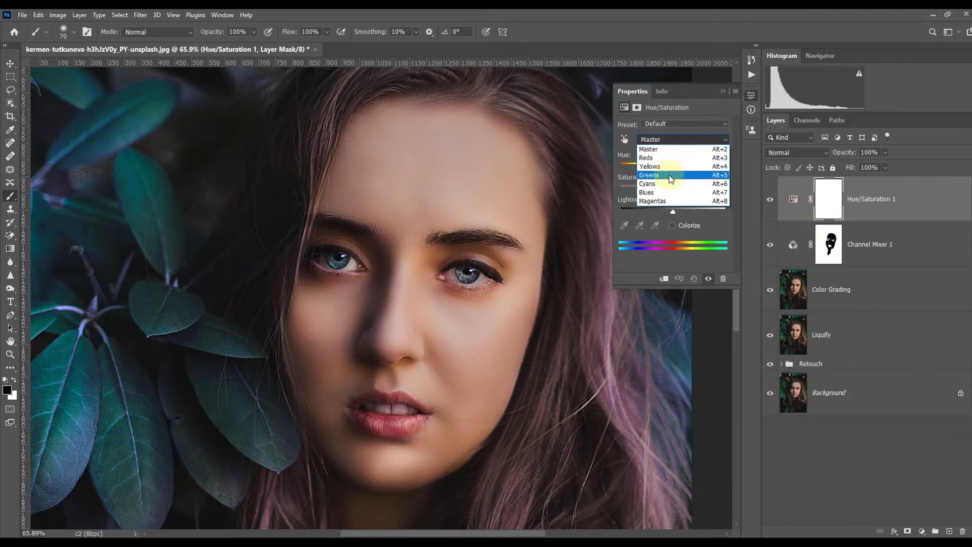
left_click(665, 195)
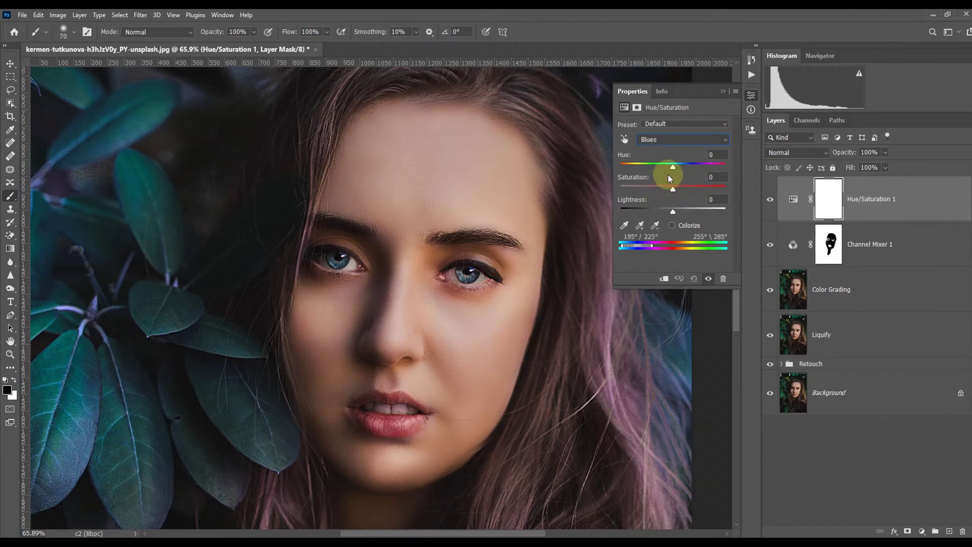
mouse_move(673, 167)
left_mouse_down()
mouse_move(615, 171)
mouse_move(692, 170)
mouse_move(655, 170)
mouse_move(667, 174)
left_mouse_up()
mouse_move(671, 193)
left_mouse_down()
mouse_move(651, 191)
mouse_move(688, 193)
left_mouse_up()
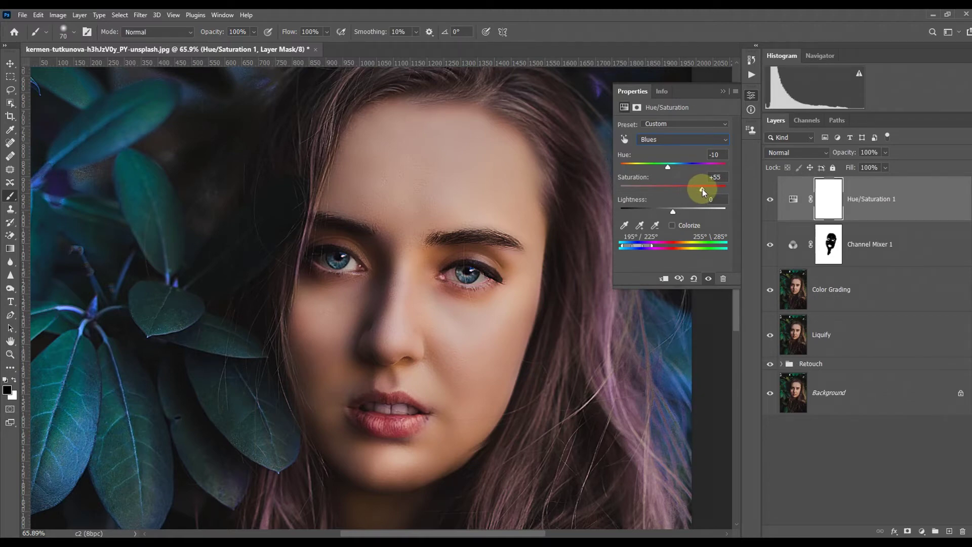
left_click_drag(673, 212, 646, 209)
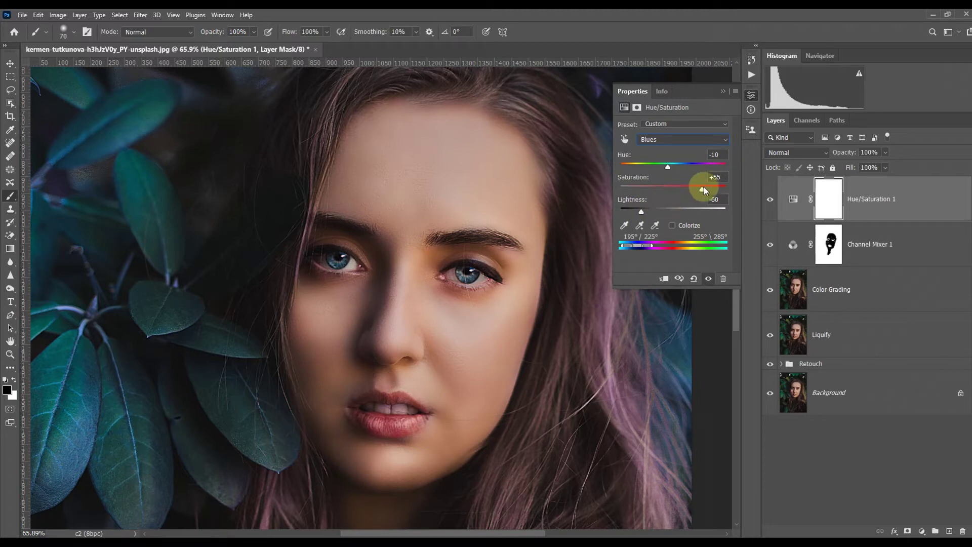
left_click(752, 98)
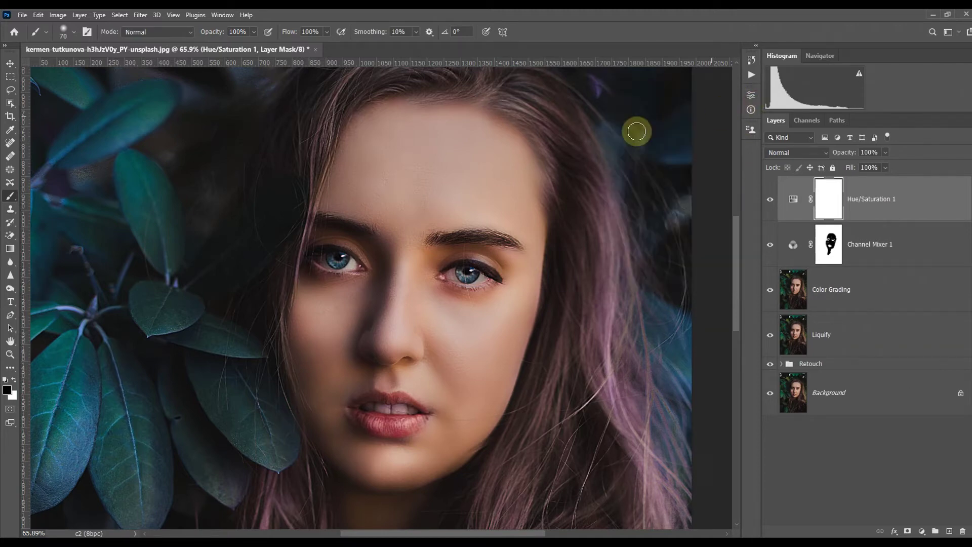
Fit the whole portrait on screen and compare it with and without the Hue/Saturation adjustment.
double_click(10, 340)
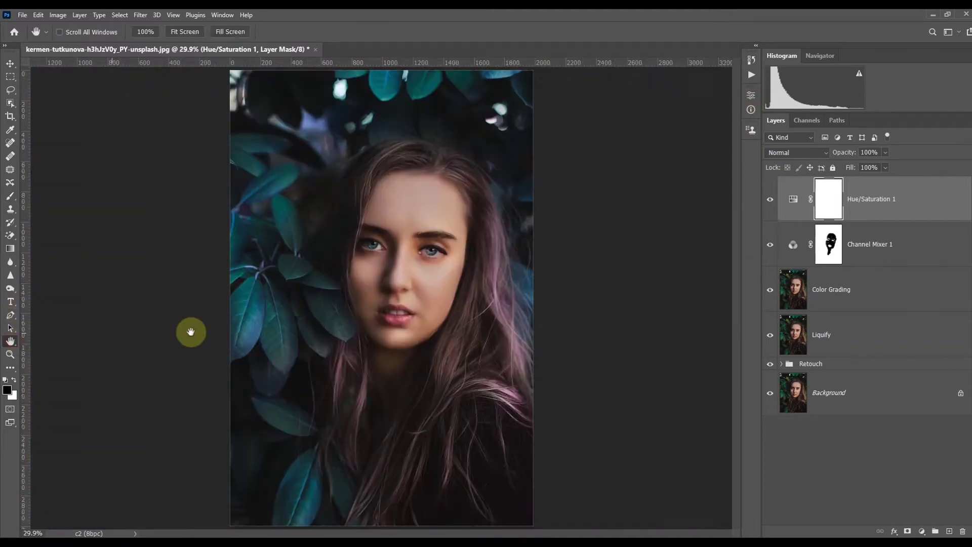
left_click(771, 199)
left_click(772, 199)
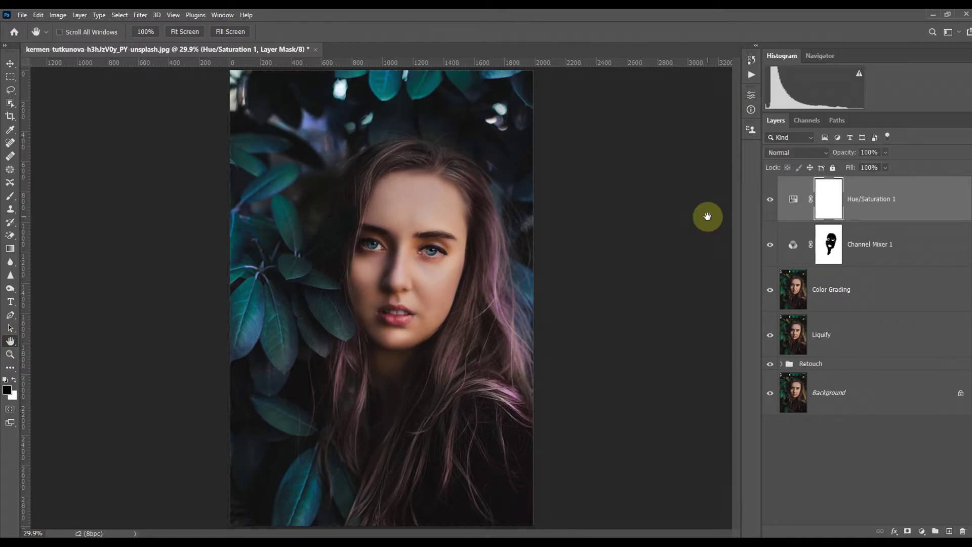
Set the saturation of the Reds to +15 in the existing Hue/Saturation layer.
left_click(793, 199)
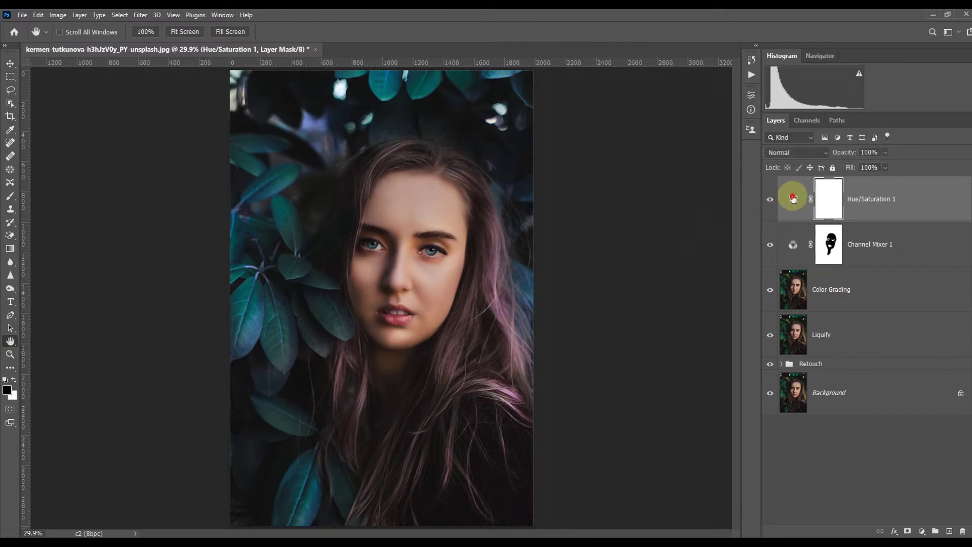
left_click(745, 96)
left_click(706, 138)
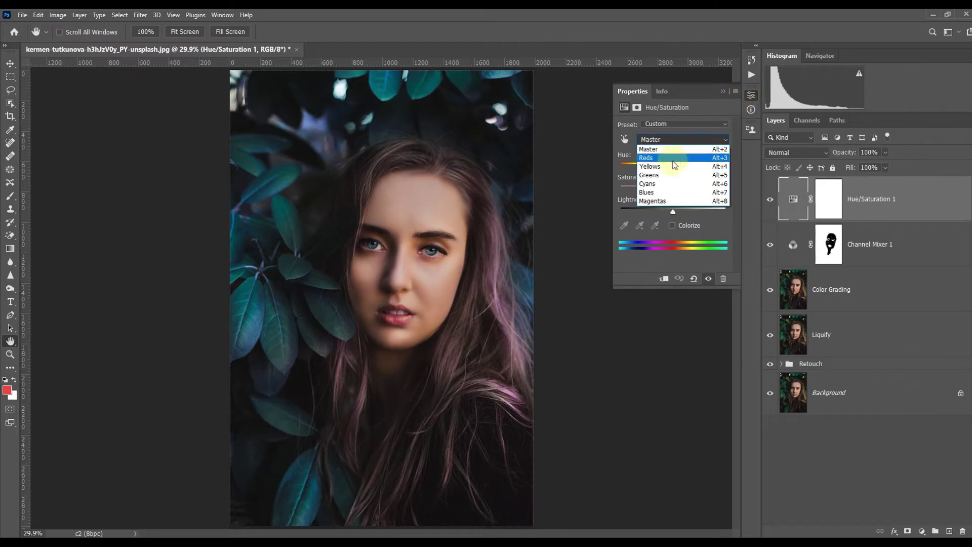
left_click(672, 161)
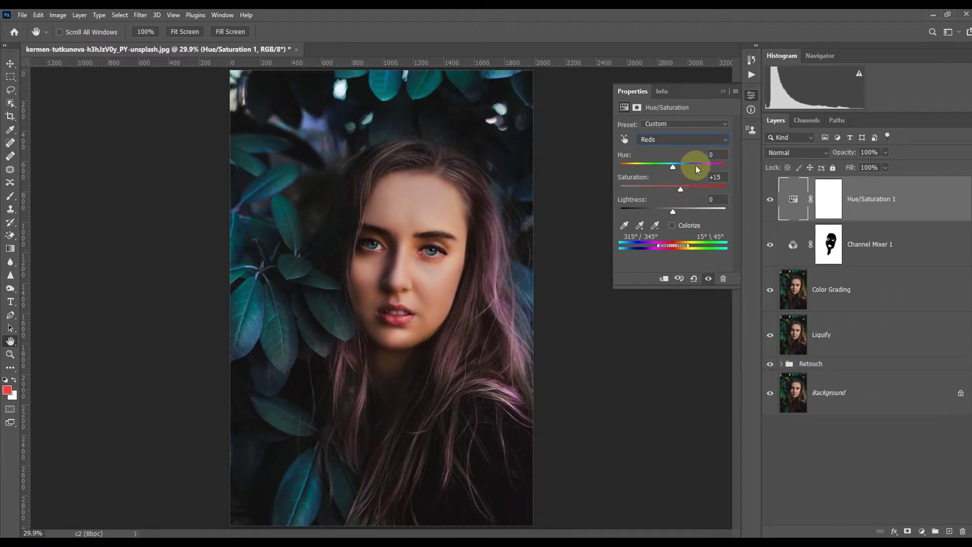
left_click(751, 96)
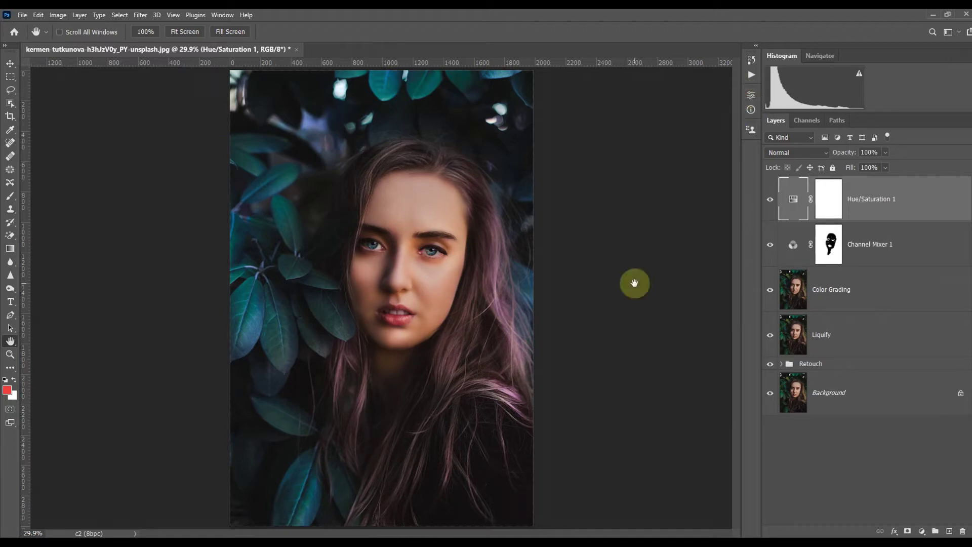
Add a Curves adjustment layer on top and darken the image by lowering the RGB curve's white point to about half output.
left_click(921, 531)
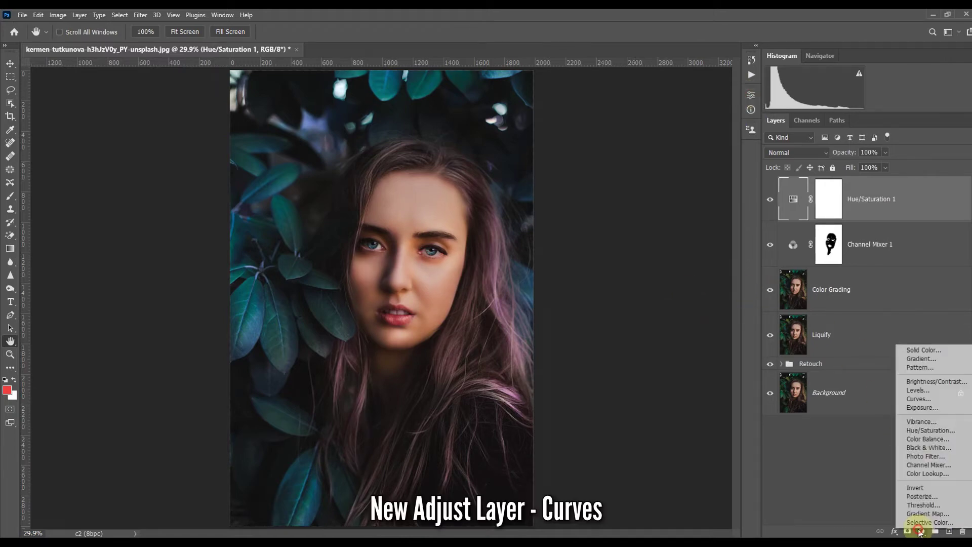
left_click(921, 400)
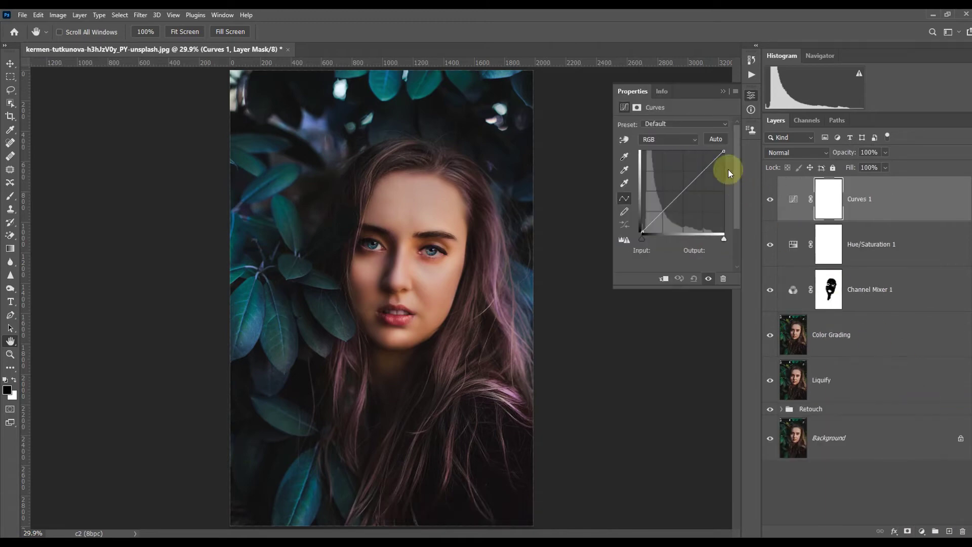
left_click_drag(724, 151, 733, 193)
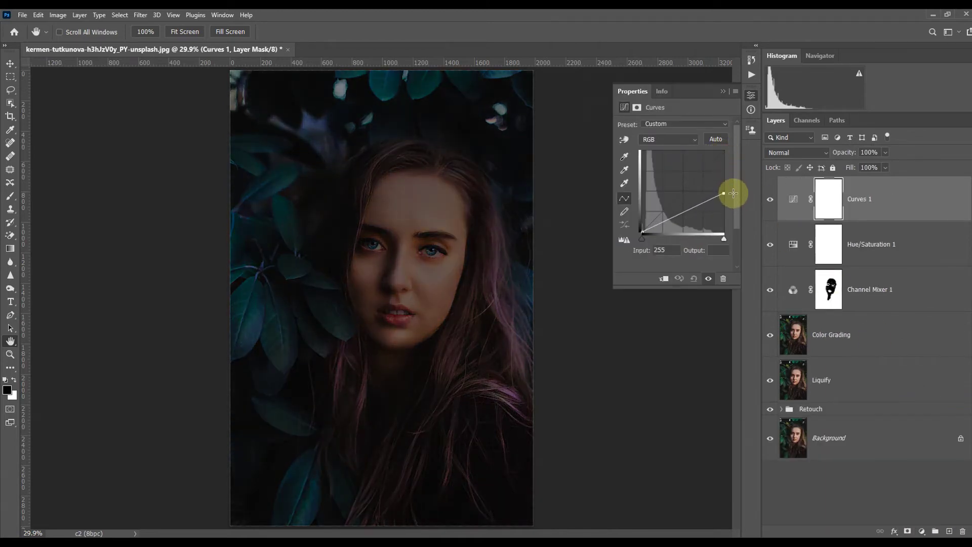
Clear the darkening around the face with two black dabs on the Curves mask, using a 0% hardness brush enlarged beyond the portrait's width.
left_click(832, 202)
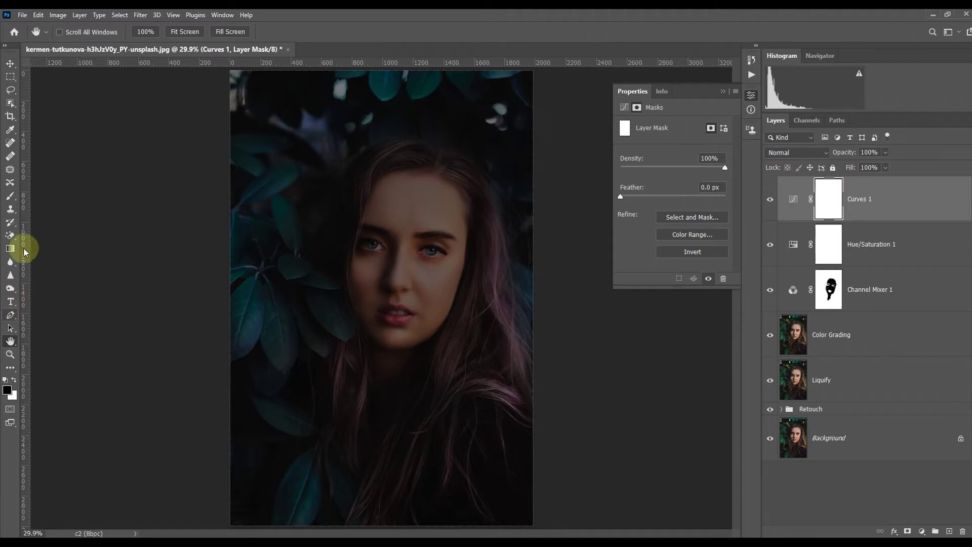
left_click(10, 196)
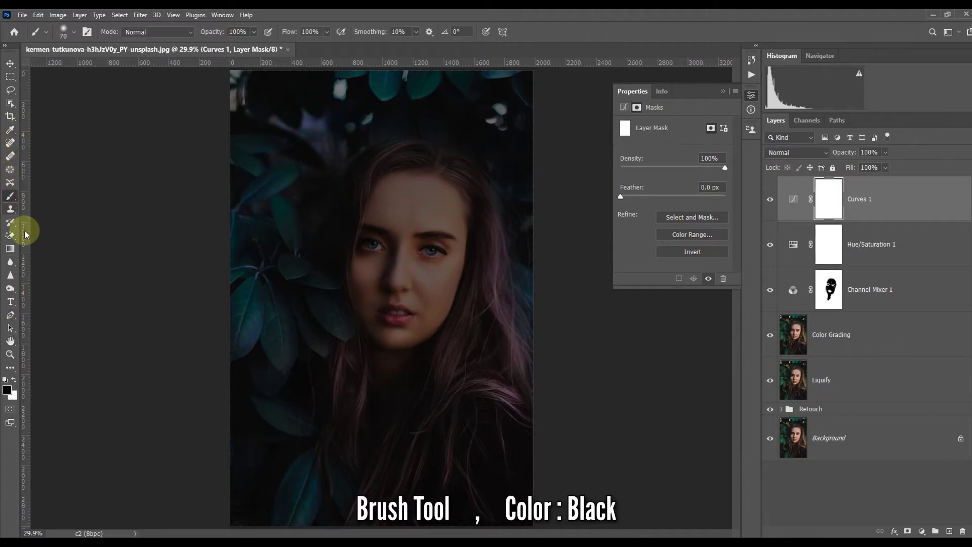
left_click(63, 31)
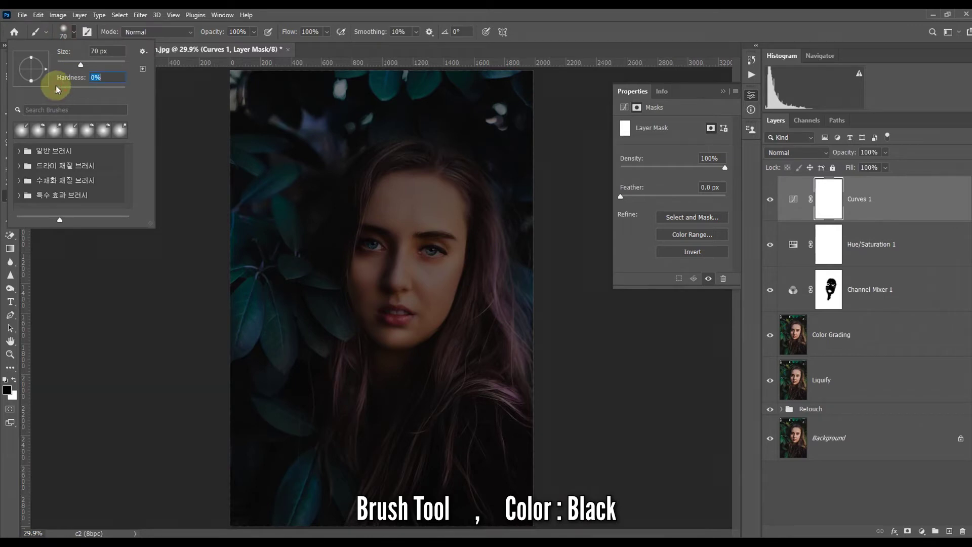
left_click(333, 15)
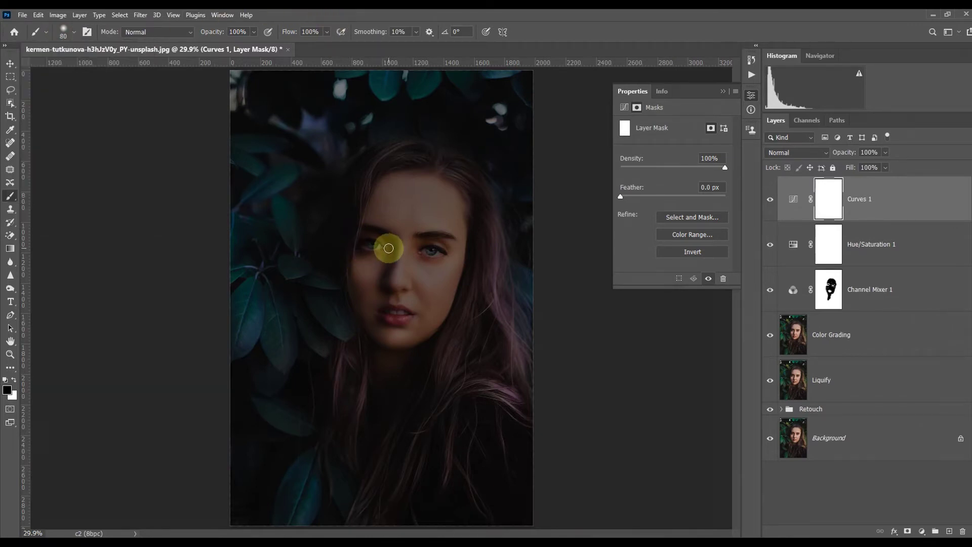
key("bracketright")
key("bracketright")
key("bracketright")
key("bracketright")
key("bracketright")
key("bracketright")
key("bracketright")
key("bracketright")
key("bracketright")
key("bracketright")
key("bracketright")
key("bracketright")
key("bracketright")
key("bracketright")
key("bracketright")
key("bracketright")
key("bracketright")
key("bracketright")
key("bracketright")
key("bracketright")
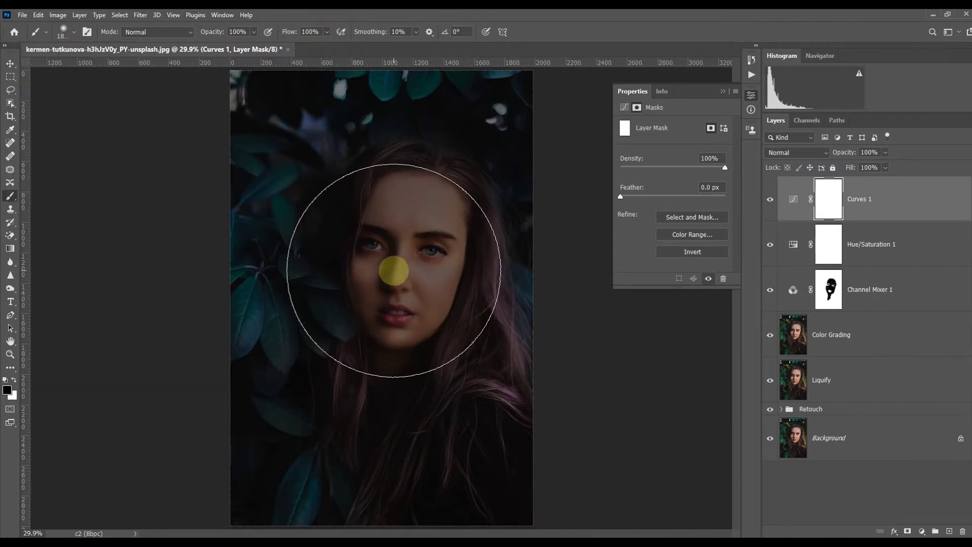
key("bracketright")
key("bracketright")
key("bracketright")
key("bracketright")
key("bracketright")
key("bracketright")
key("bracketright")
key("bracketright")
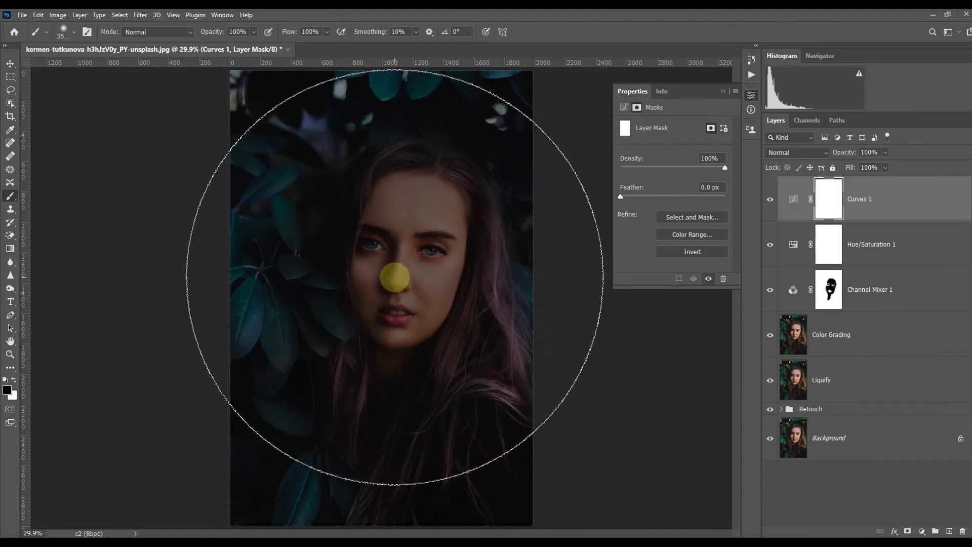
key("bracketleft")
key("bracketleft")
key("bracketleft")
key("bracketleft")
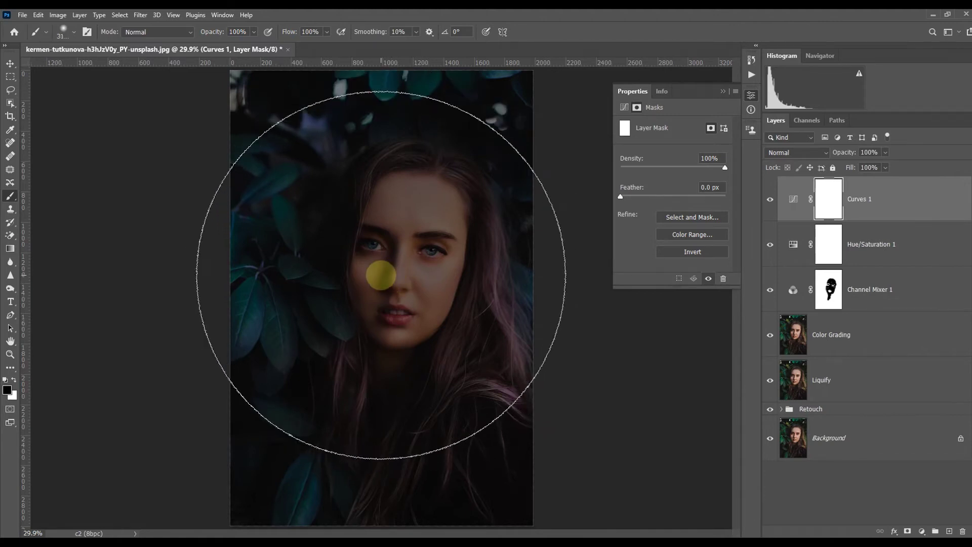
key("bracketright")
key("bracketright")
key("bracketright")
key("bracketright")
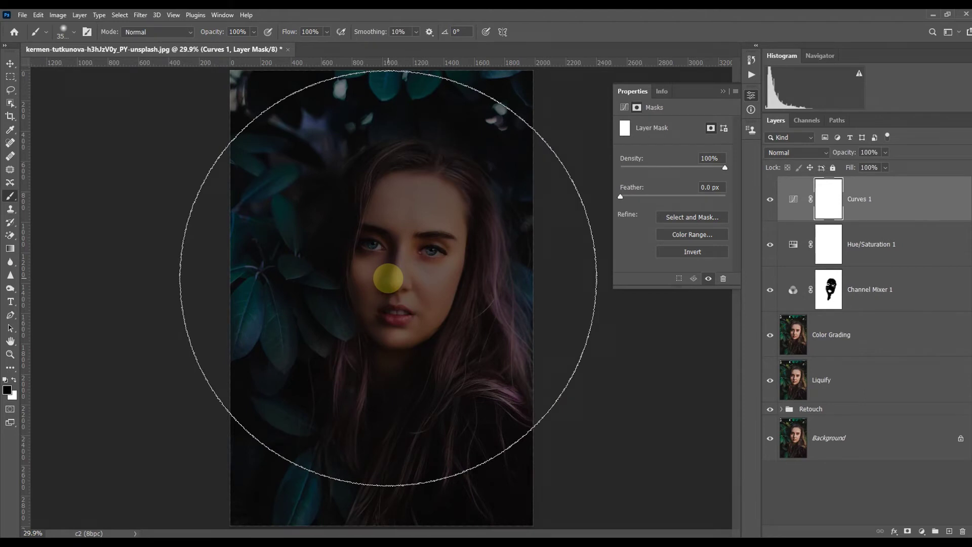
left_click(388, 277)
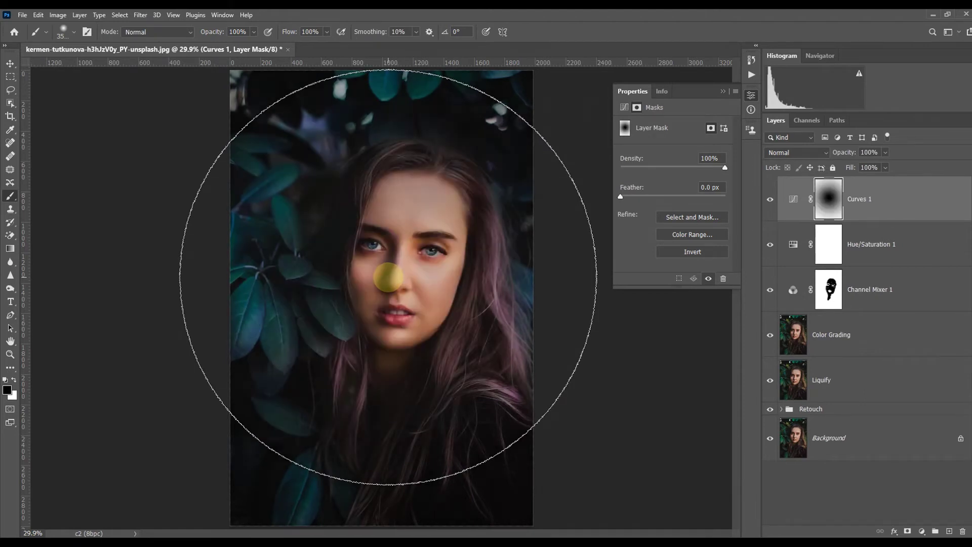
left_click(389, 277)
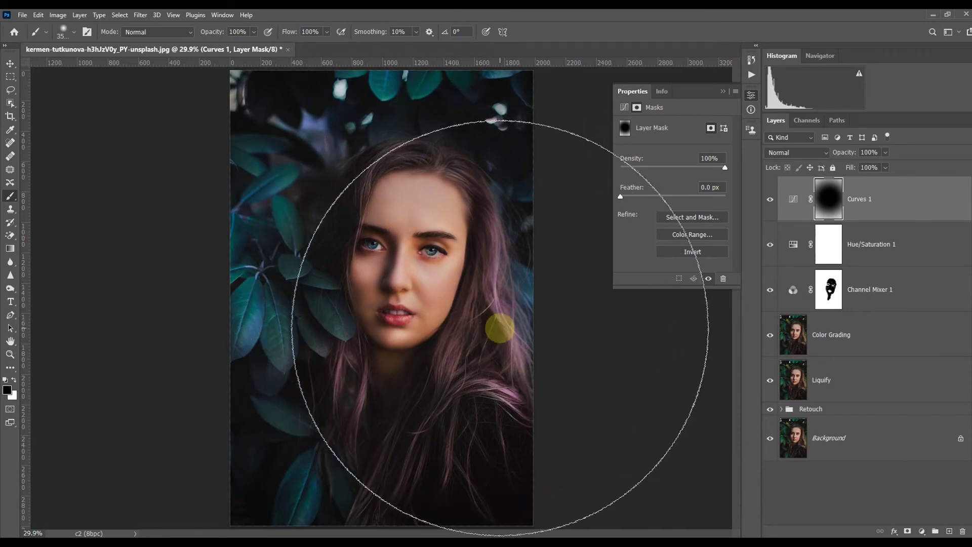
Set the Curves layer's opacity to 80% and compare the portrait with and without the vignette.
left_click_drag(886, 157, 877, 171)
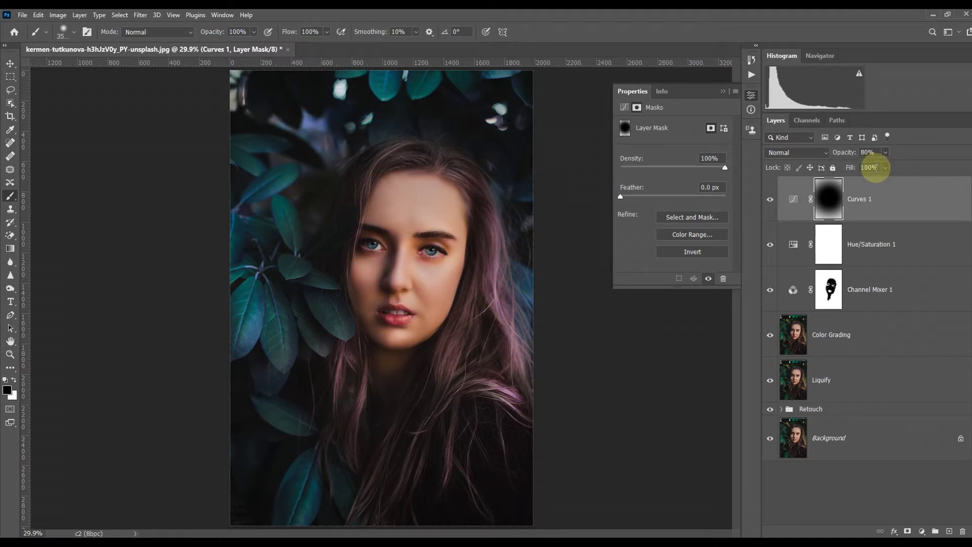
left_click(768, 202)
left_click(768, 202)
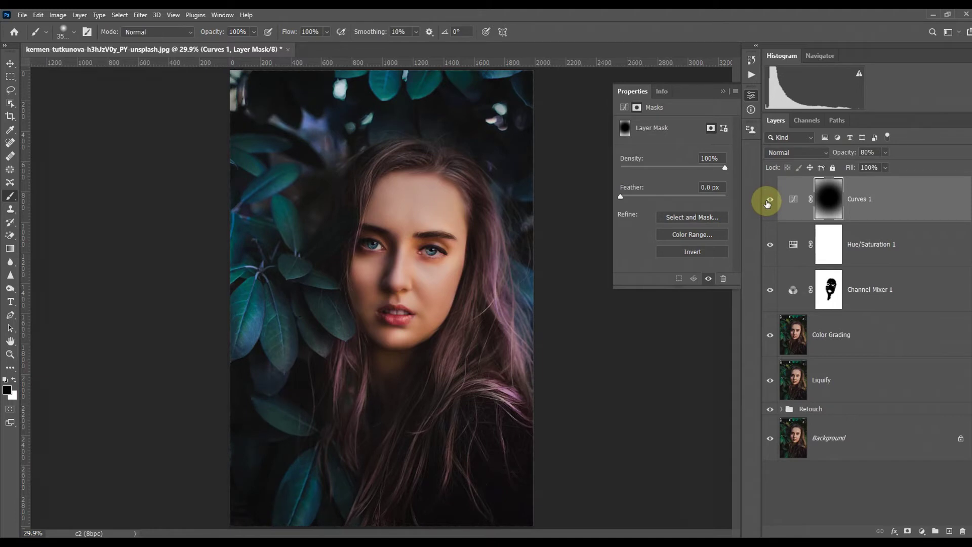
Group the layers from Curves 1 down to Color Grading and name the group "Color Grading".
left_click(881, 202)
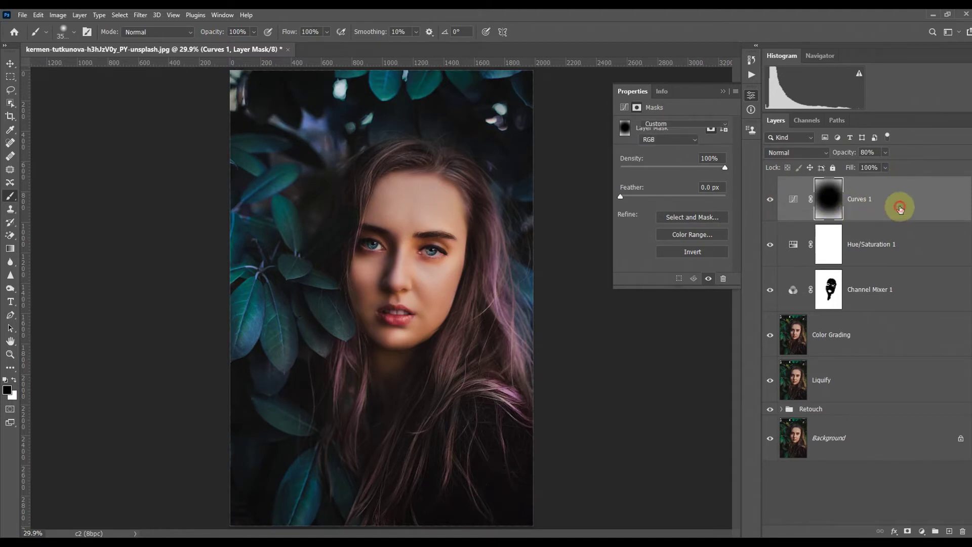
left_click(898, 336, "shift")
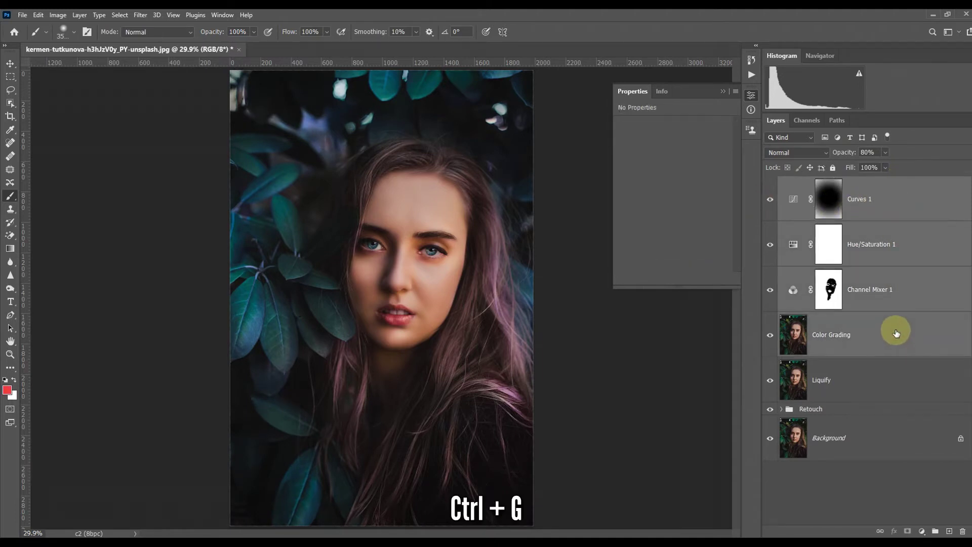
key("ctrl+g")
double_click(811, 185)
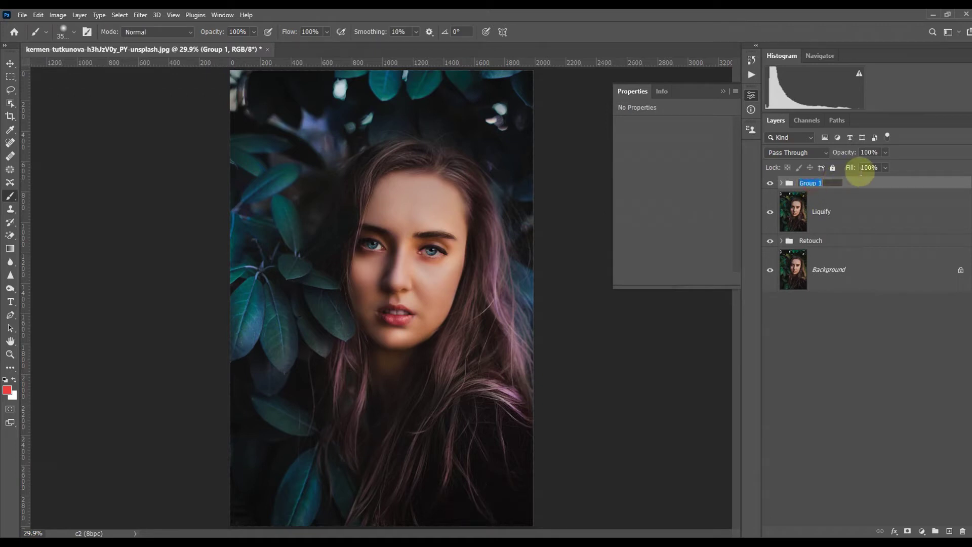
type("Color Gr")
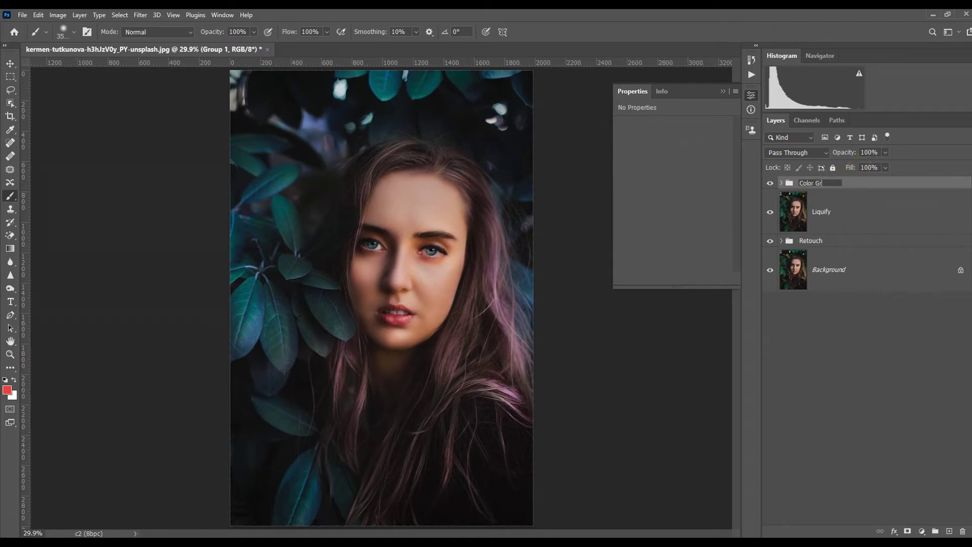
type("ading")
key("Return")
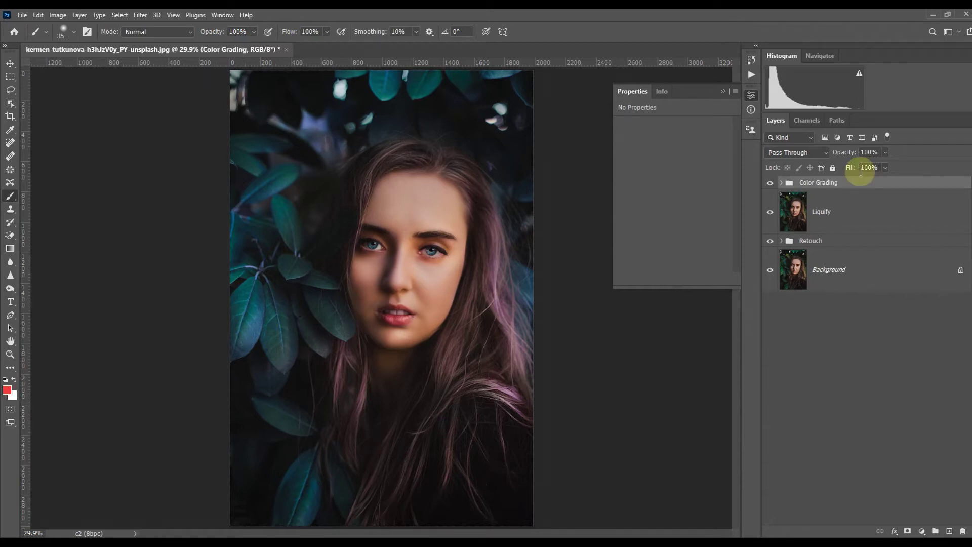
Add a new empty layer above the Color Grading group and name it "Dodge &Burn".
key("o")
left_click(949, 531)
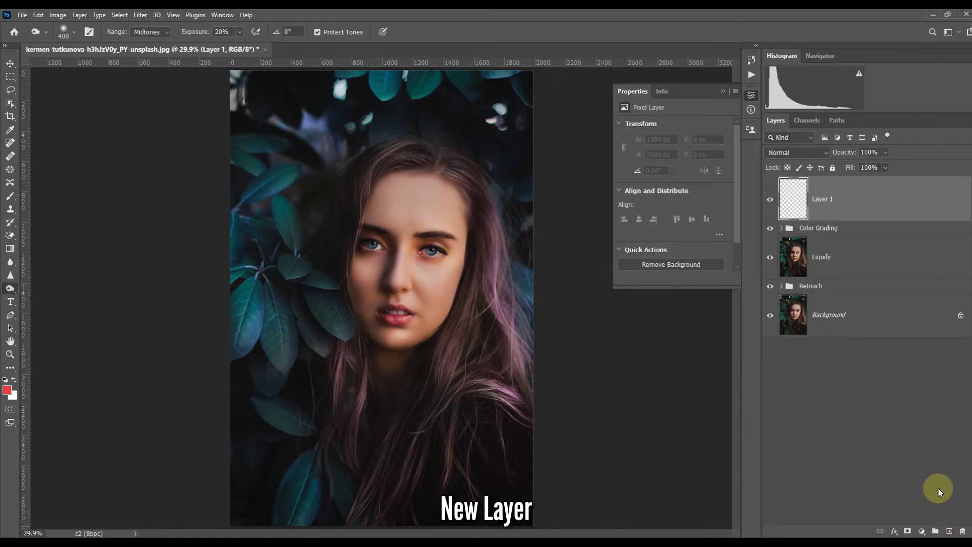
double_click(820, 199)
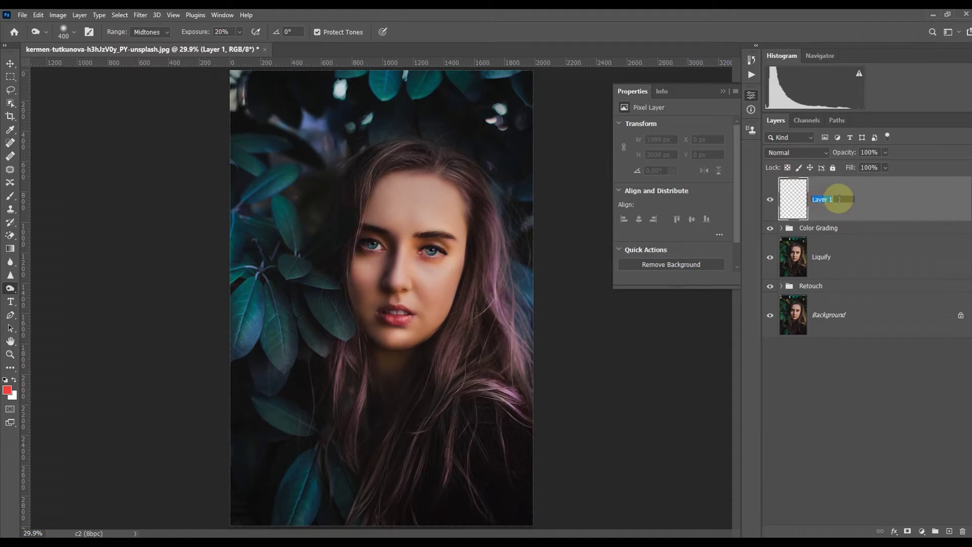
left_click(829, 181)
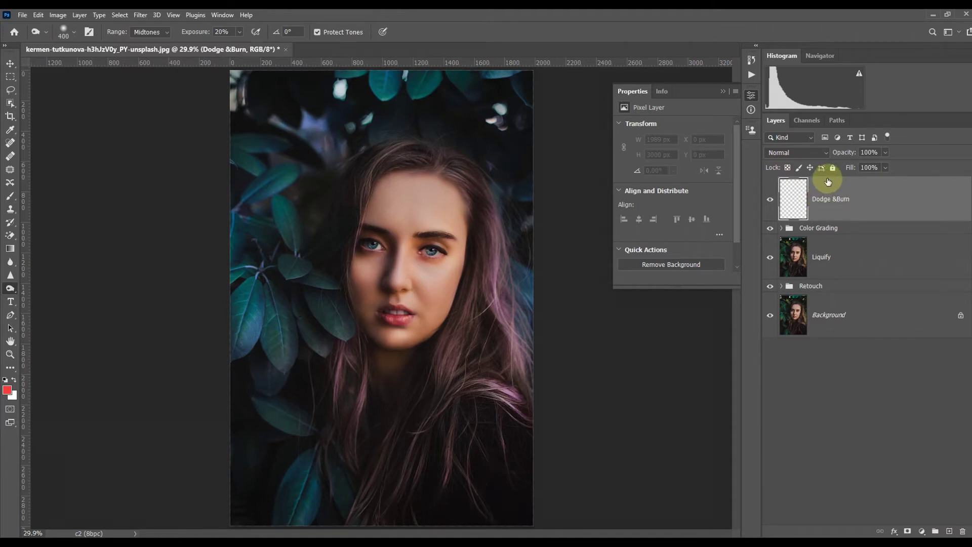
Fill the Dodge &Burn layer with 50% Gray and set its blend mode to Overlay.
left_click(39, 15)
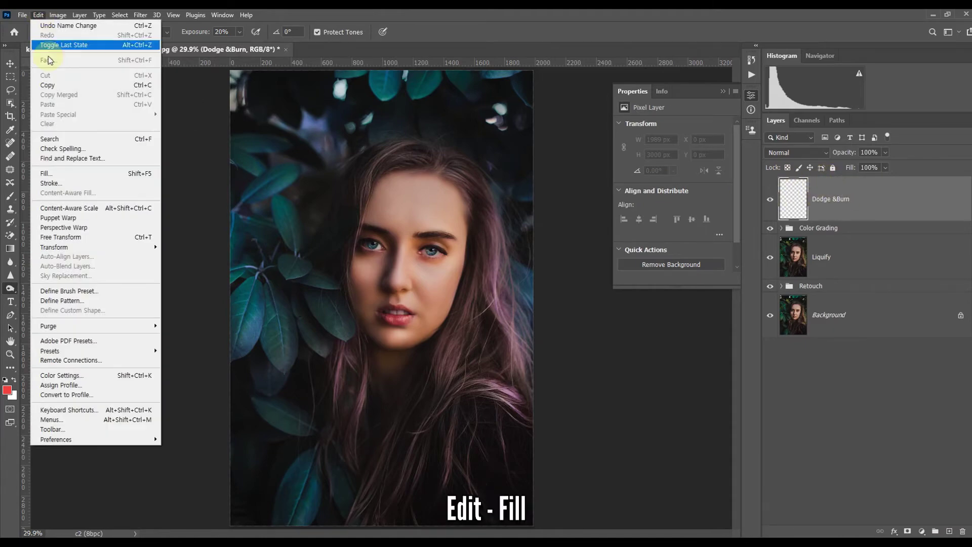
left_click(96, 173)
left_click(543, 165)
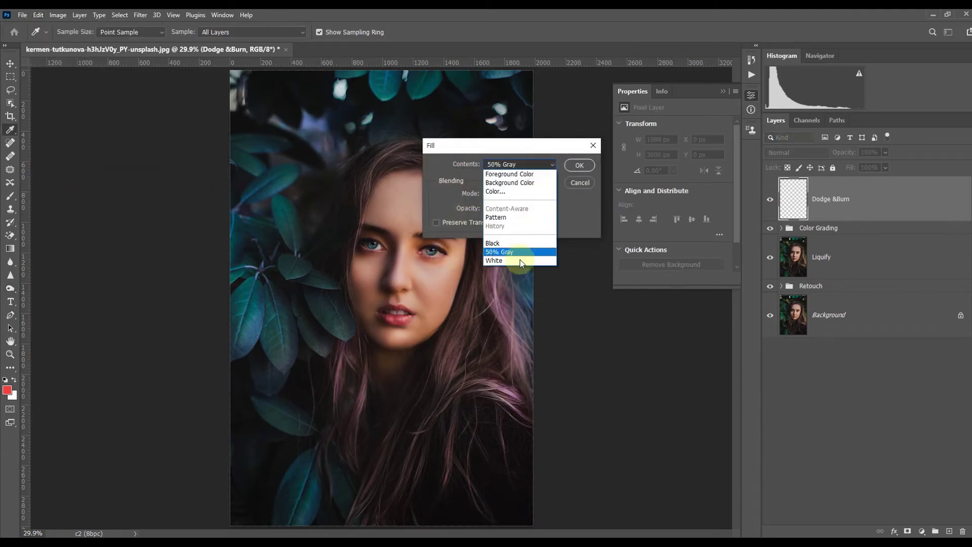
left_click(527, 253)
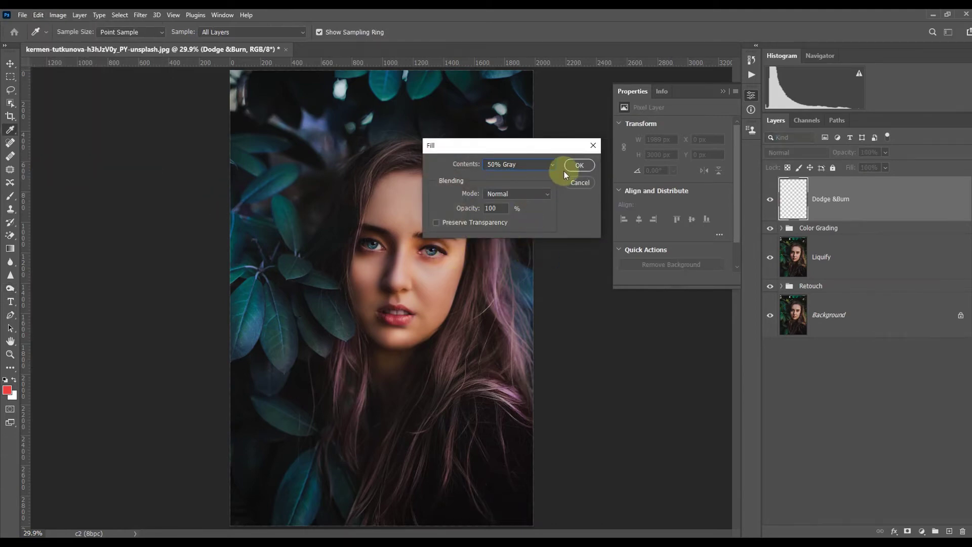
left_click(579, 165)
key("o")
left_click(827, 153)
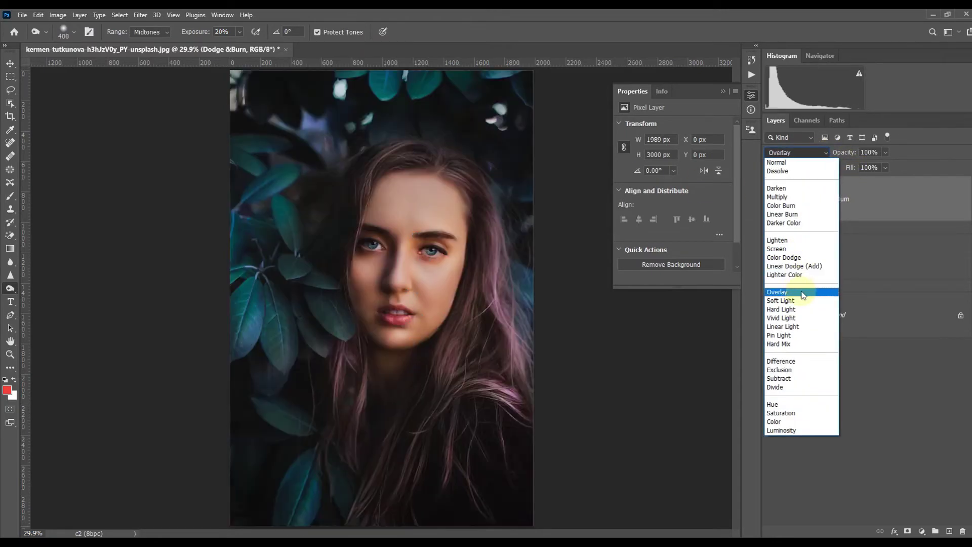
left_click(804, 295)
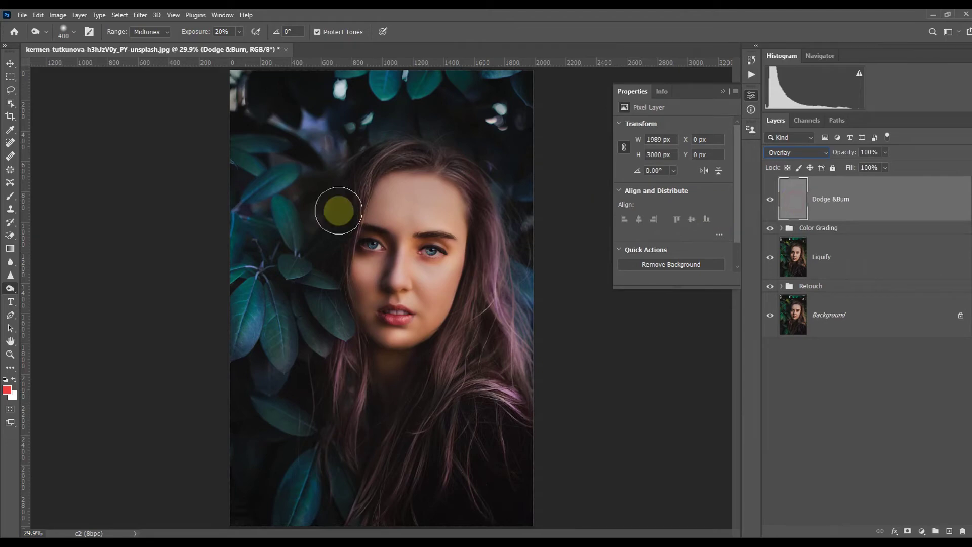
Brighten the forehead, cheek and nose bridge with the Dodge tool at 20% exposure on Midtones, reducing the brush from 400 to 125.
left_click(11, 289)
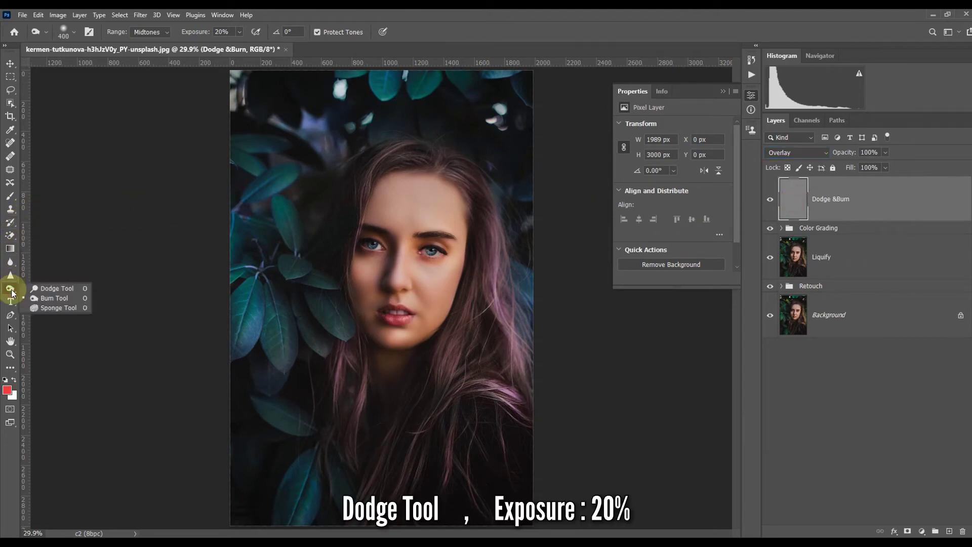
left_click(53, 288)
left_click(200, 32)
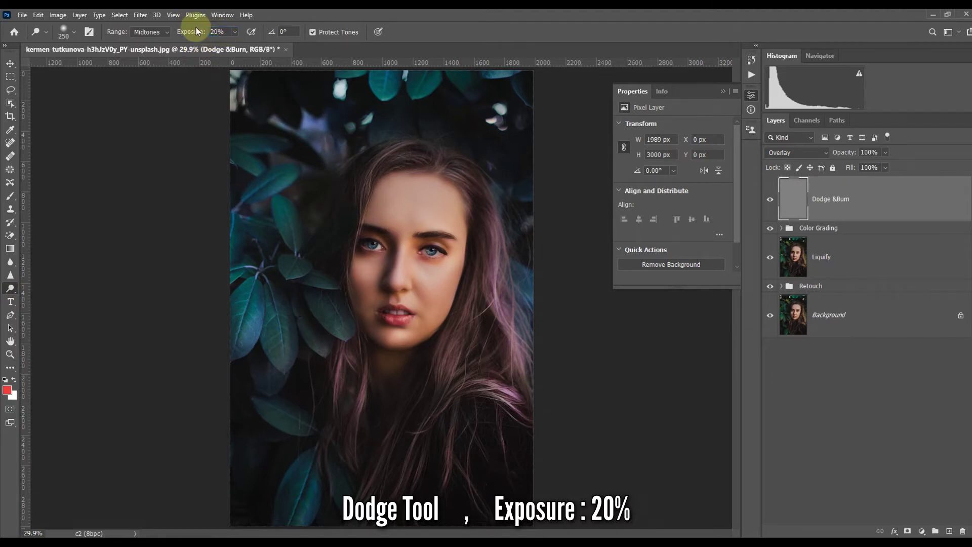
key("bracketright")
key("bracketright")
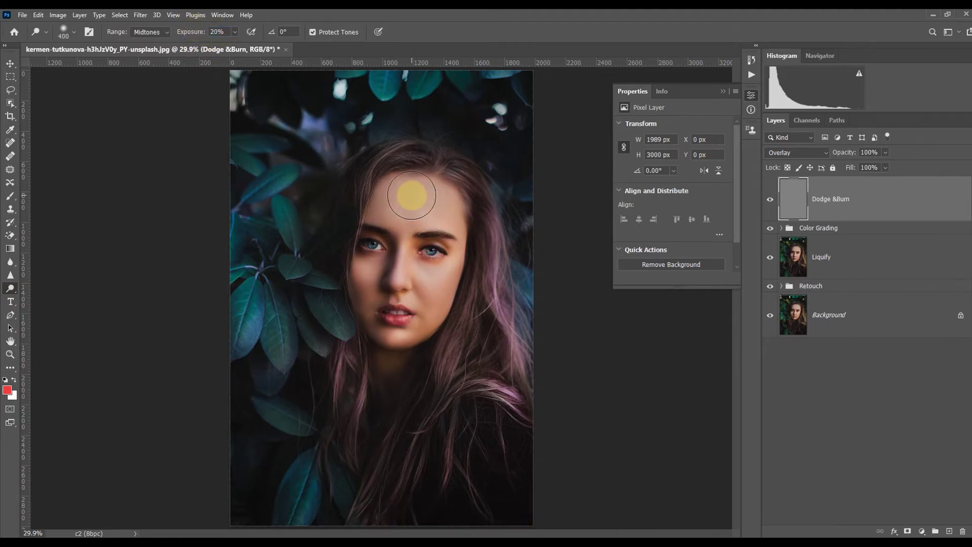
key("bracketleft")
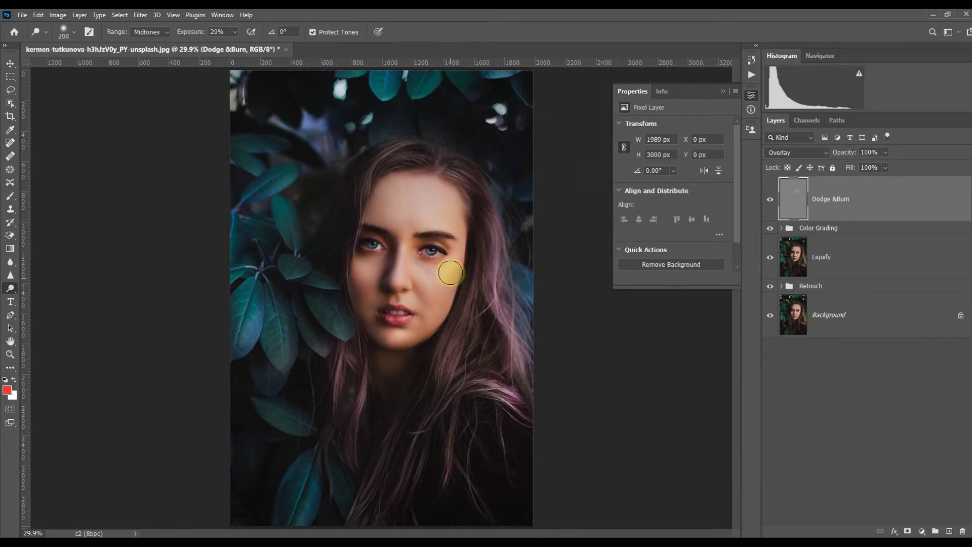
key("bracketleft")
key("bracketleft")
key("bracketleft")
key("bracketleft")
key("bracketleft")
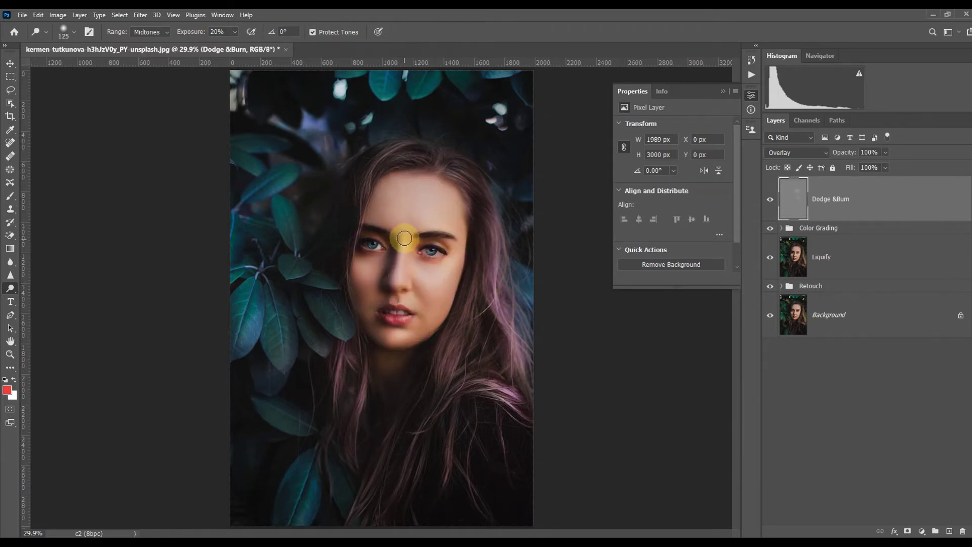
Dodge the hair highlights with a brush sized 200 to 300, and compare the portrait with and without the Dodge &Burn layer.
key("bracketright")
key("bracketright")
key("bracketright")
key("bracketright")
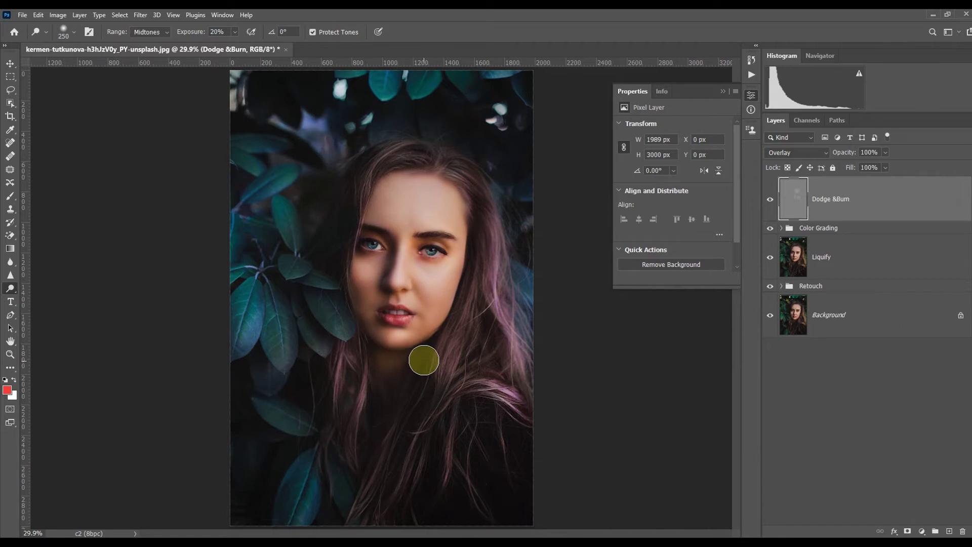
mouse_move(497, 354)
left_mouse_down()
mouse_move(473, 184)
mouse_move(524, 410)
left_mouse_up()
key("bracketleft")
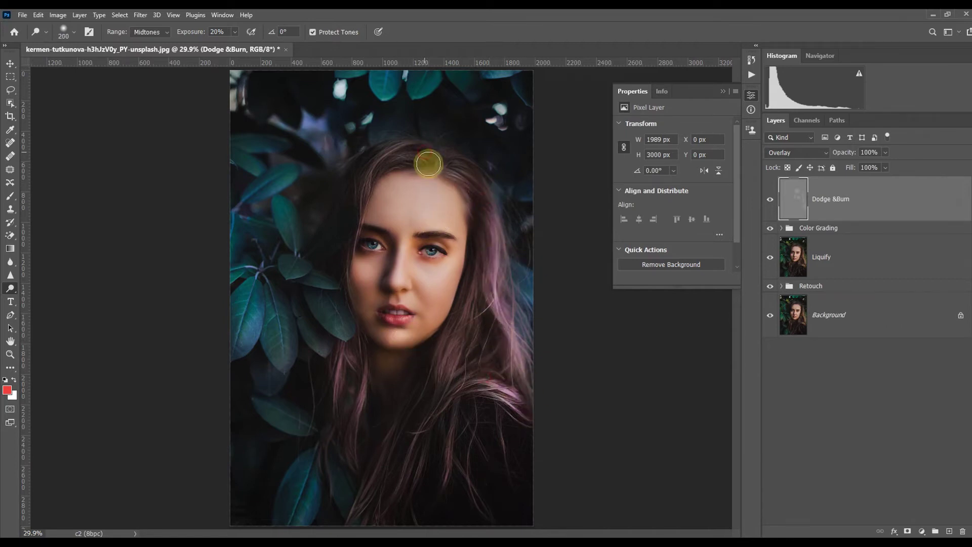
mouse_move(477, 290)
left_mouse_down()
mouse_move(365, 363)
mouse_move(441, 441)
left_mouse_up()
key("bracketright")
key("bracketright")
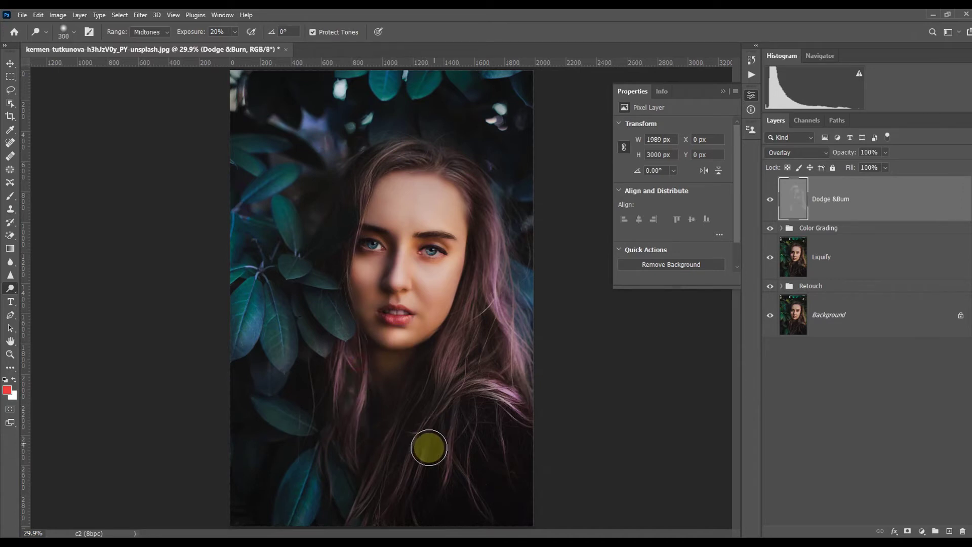
left_click(770, 199)
left_click(770, 200)
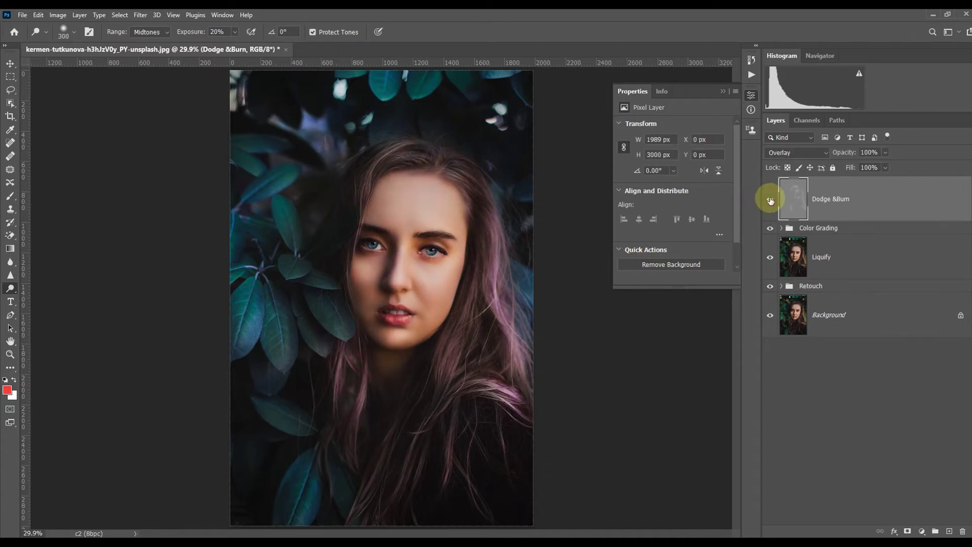
Darken the shadows along the face's edge and jaw with the Burn tool at 20% exposure on Midtones, shrinking the brush from 400.
right_click(10, 288)
left_click(42, 303)
left_click(221, 32)
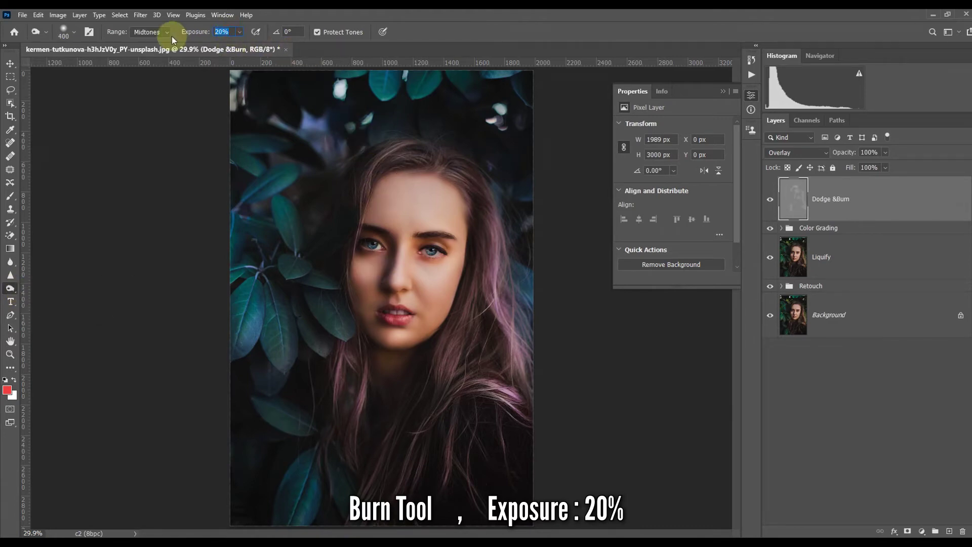
mouse_move(373, 242)
left_mouse_down()
mouse_move(398, 256)
mouse_move(367, 245)
left_mouse_up()
key("bracketleft")
key("bracketleft")
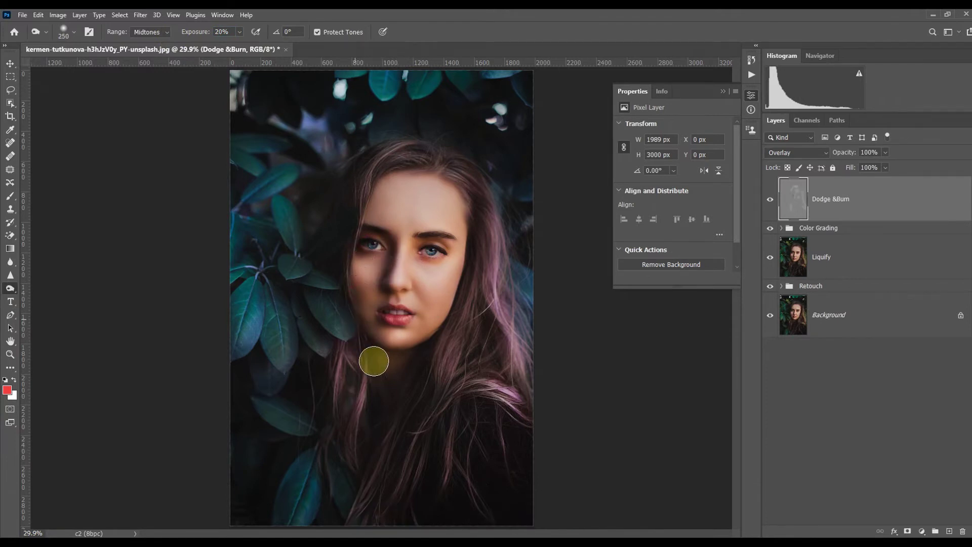
key("bracketleft")
key("bracketleft")
key("bracketleft")
Burn the darker parts of the hair with a size 300 brush, and compare the portrait with and without the Dodge &Burn layer.
key("bracketright")
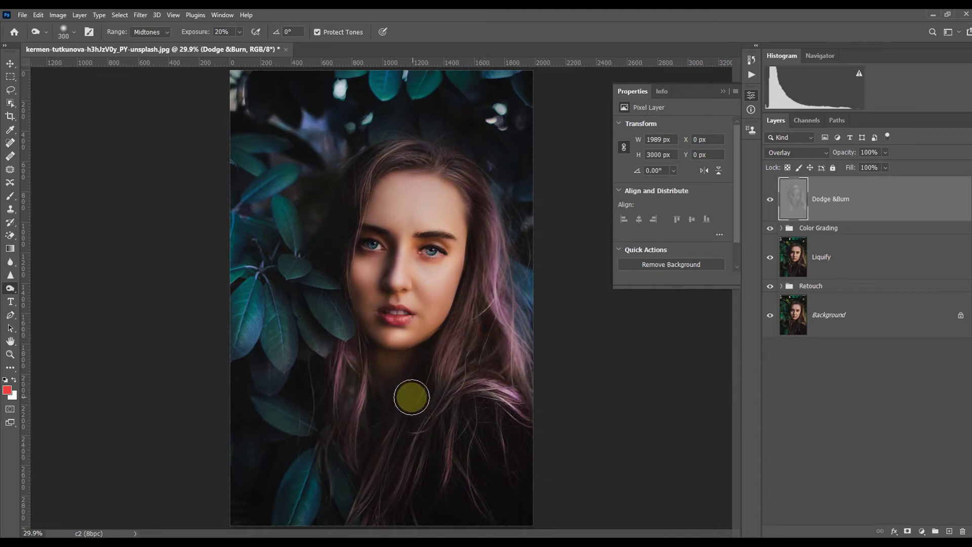
key("bracketright")
key("bracketright")
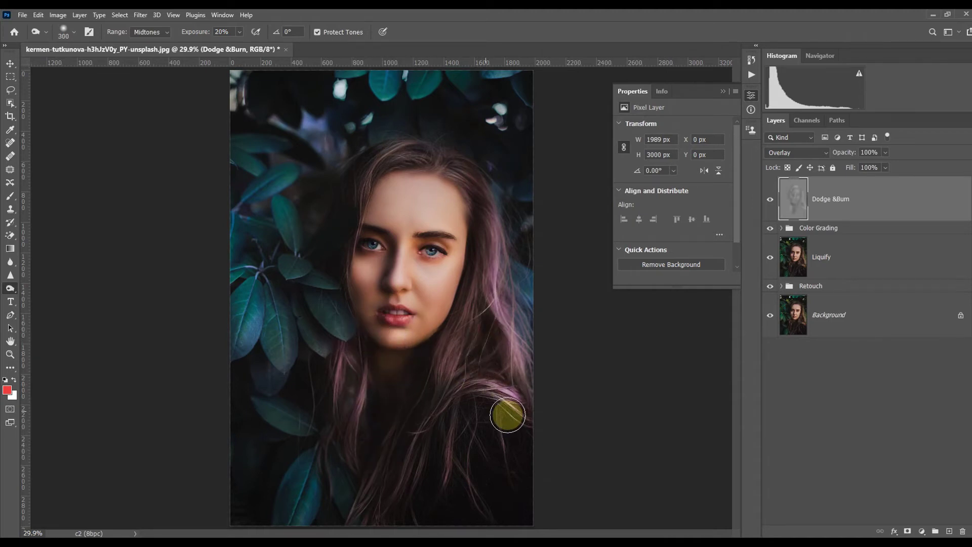
left_click(770, 200)
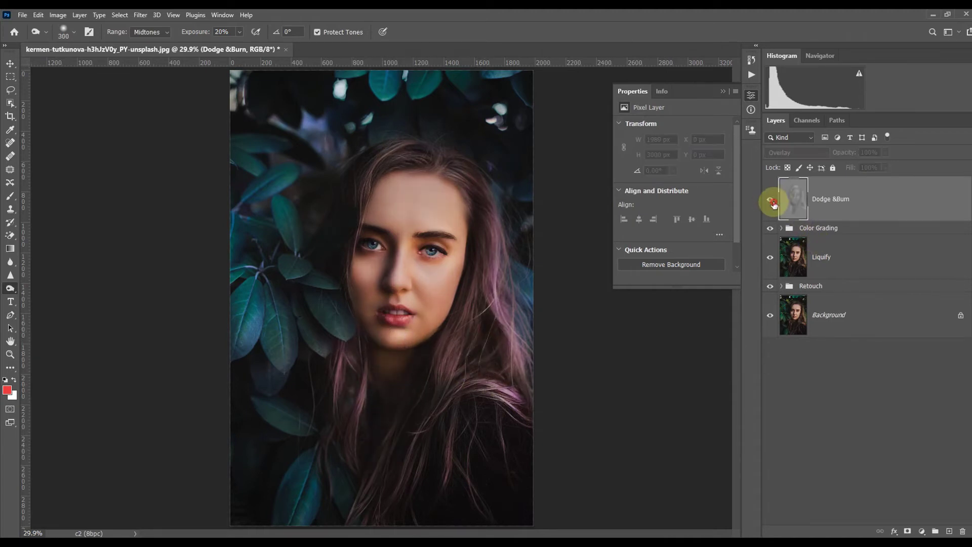
left_click(772, 202)
left_click(772, 202)
left_click(772, 202)
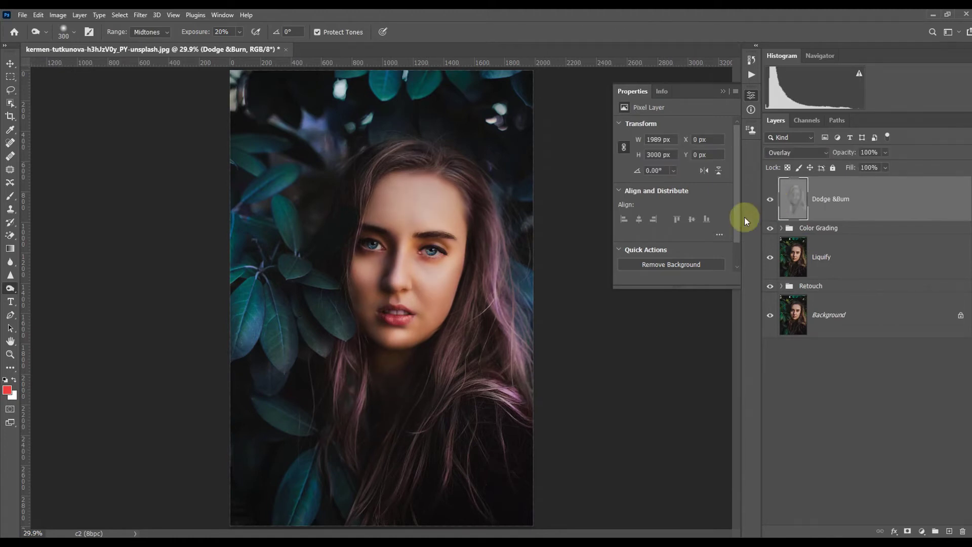
Add a new empty layer above the Dodge &Burn layer and name it "Lip Color".
left_click(949, 532)
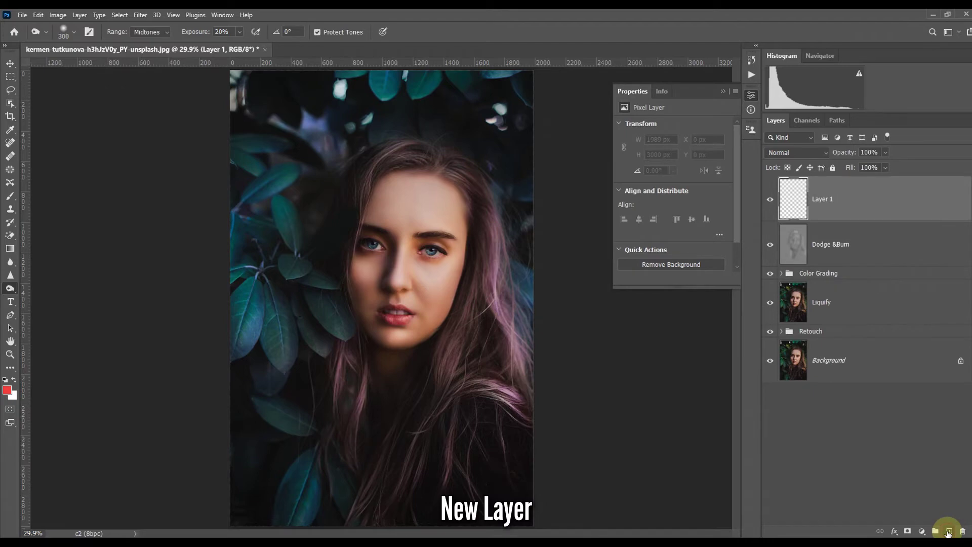
double_click(833, 199)
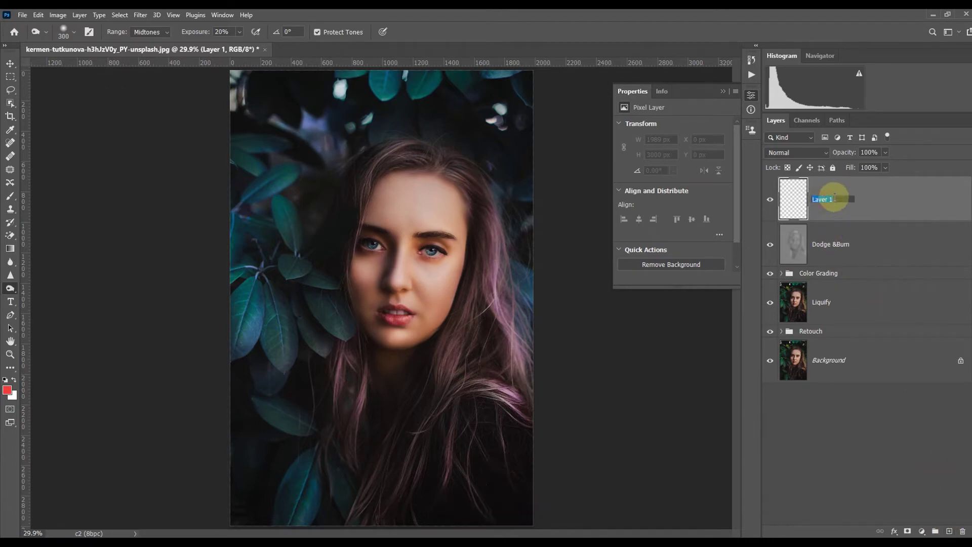
type("Lip Color")
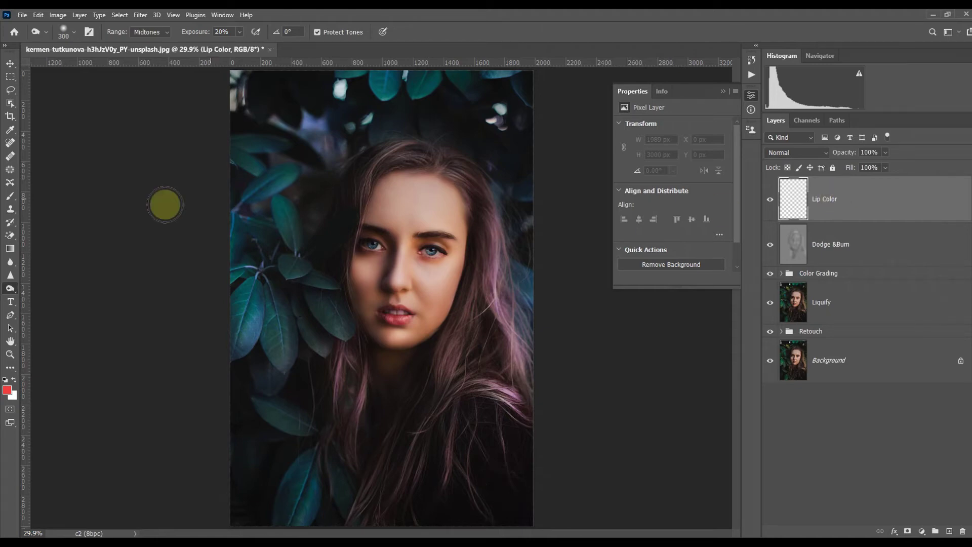
Zoom in on the lips, choose the Brush tool, and set the foreground color to bright red ff0d10.
left_click(9, 354)
left_click_drag(413, 305, 463, 276)
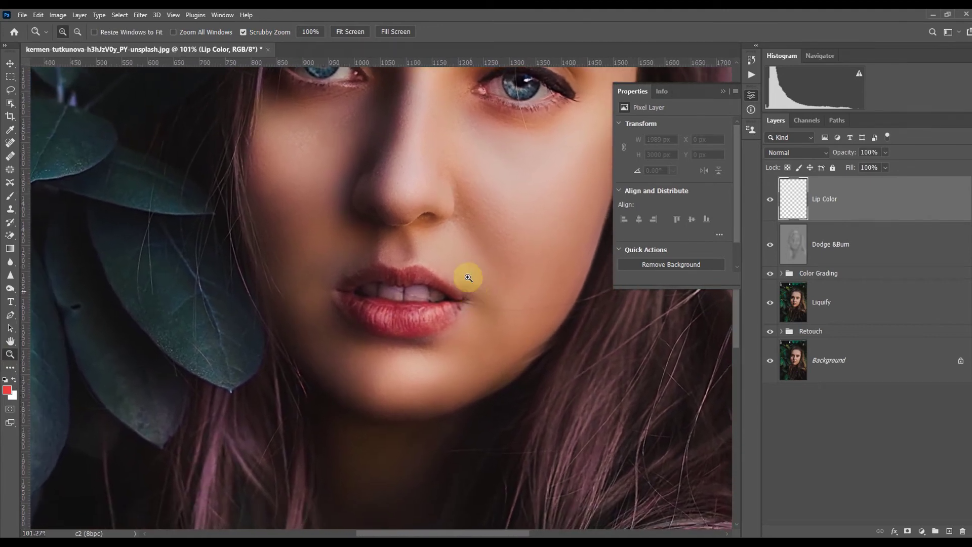
left_click(11, 196)
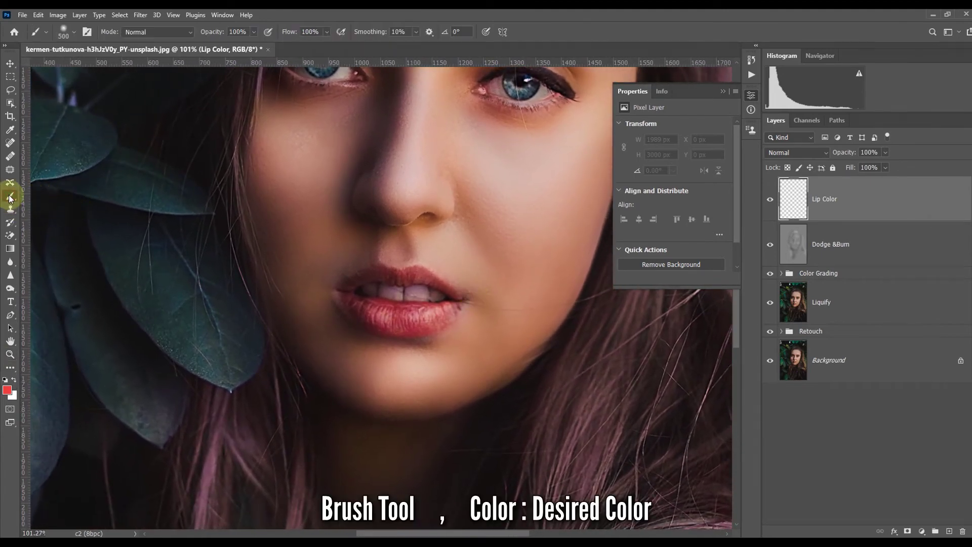
left_click(7, 389)
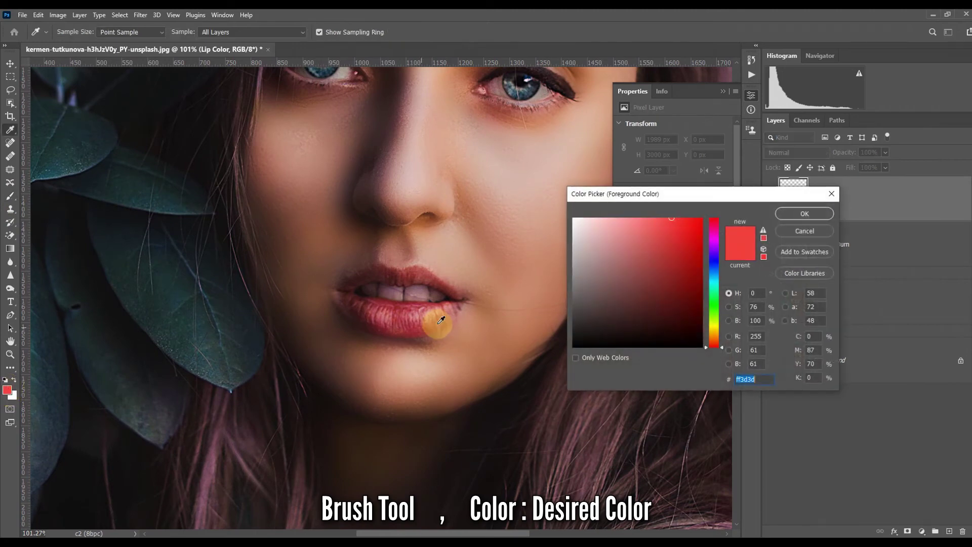
left_click(414, 276)
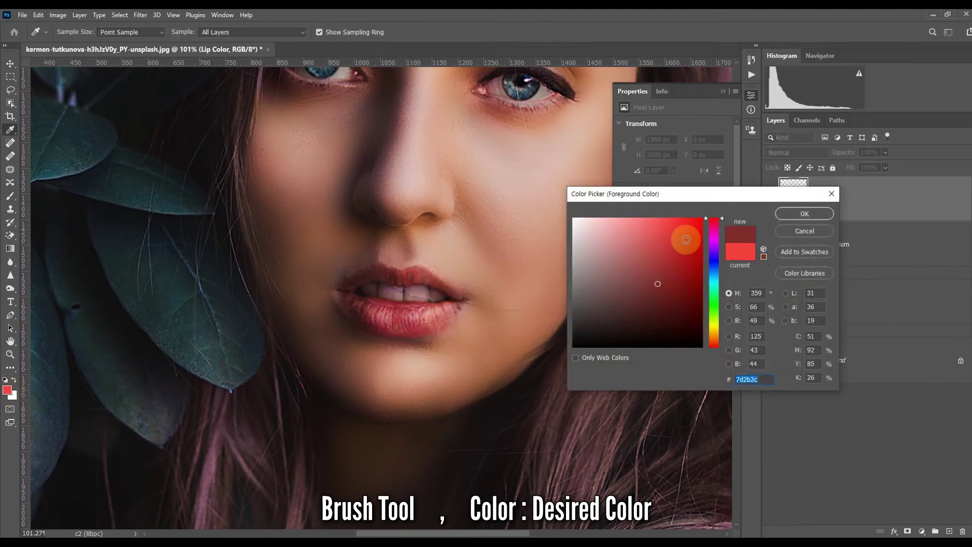
left_click(686, 240)
left_click_drag(686, 239, 696, 210)
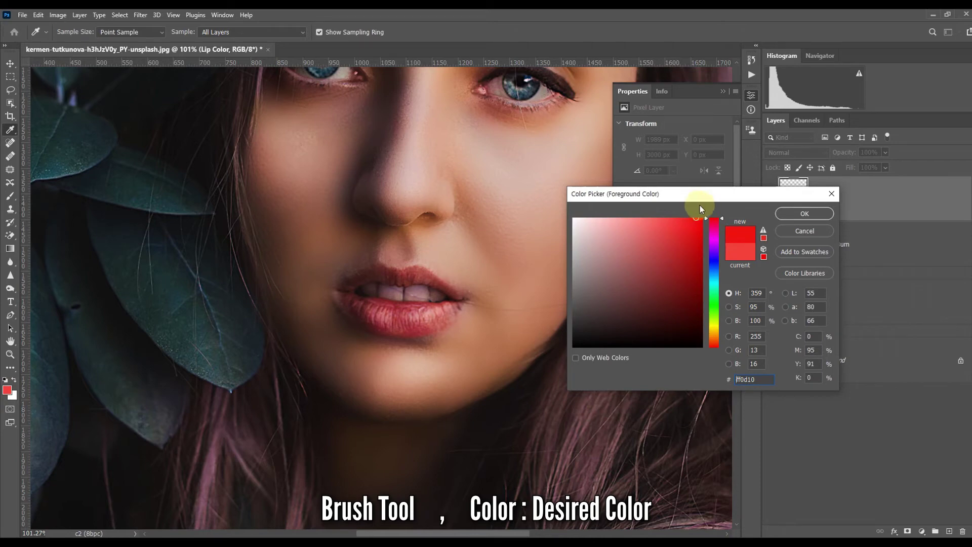
left_click(787, 212)
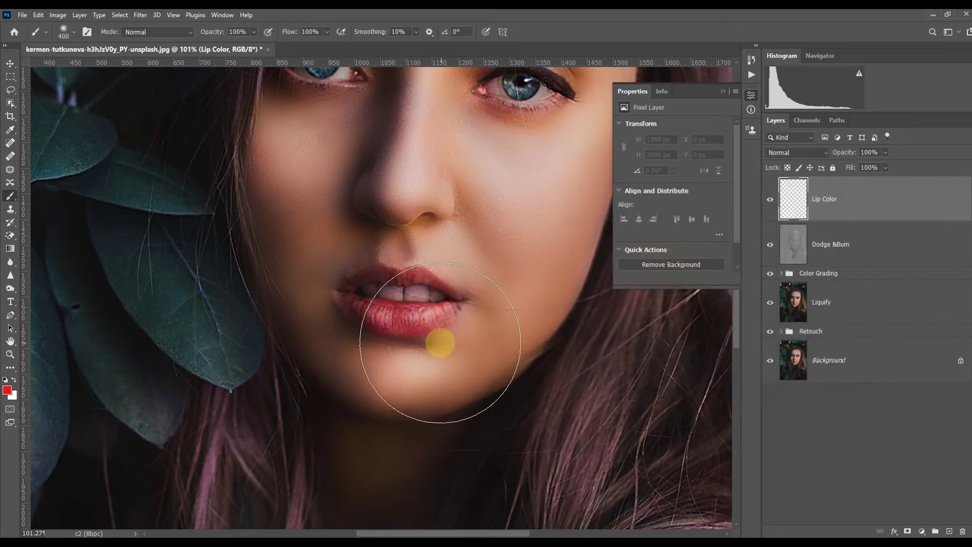
Paint the lower and upper lips red on the Lip Color layer, shrinking the brush from 400 to 70 and on to 25.
key("bracketleft")
key("bracketleft")
key("bracketleft")
key("bracketleft")
key("bracketleft")
key("bracketleft")
key("bracketleft")
key("bracketleft")
key("bracketleft")
key("bracketleft")
key("bracketleft")
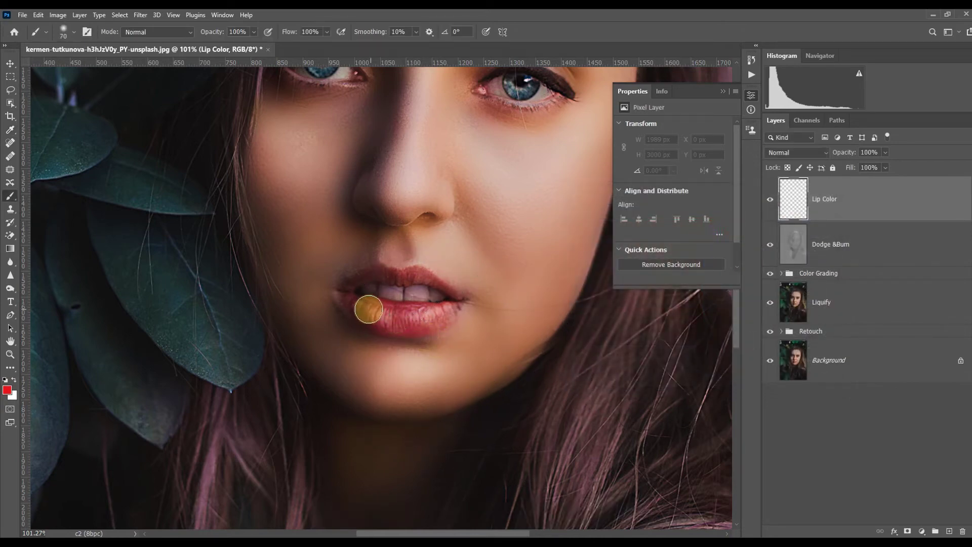
mouse_move(355, 302)
left_mouse_down()
mouse_move(449, 311)
mouse_move(372, 321)
left_mouse_up()
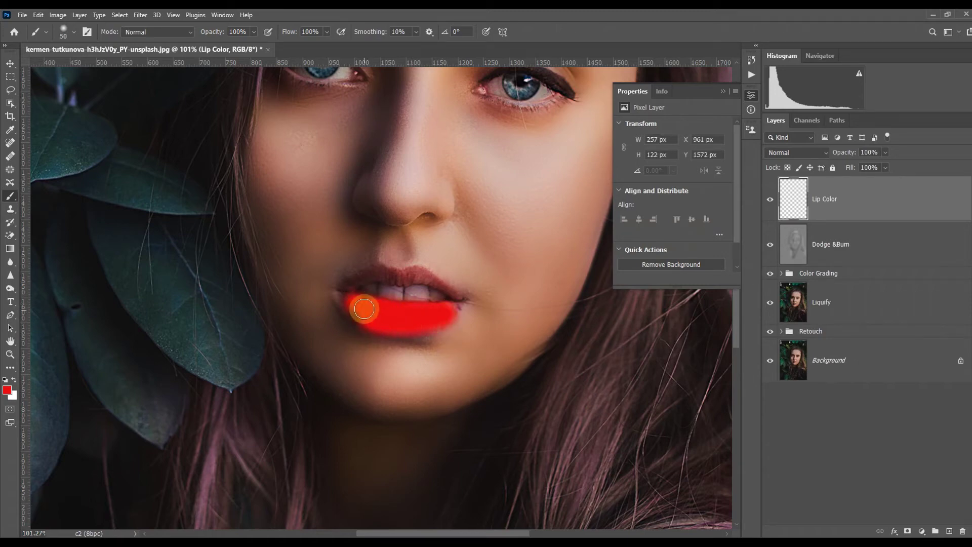
key("bracketleft")
mouse_move(351, 284)
left_mouse_down()
mouse_move(420, 275)
mouse_move(456, 290)
left_mouse_up()
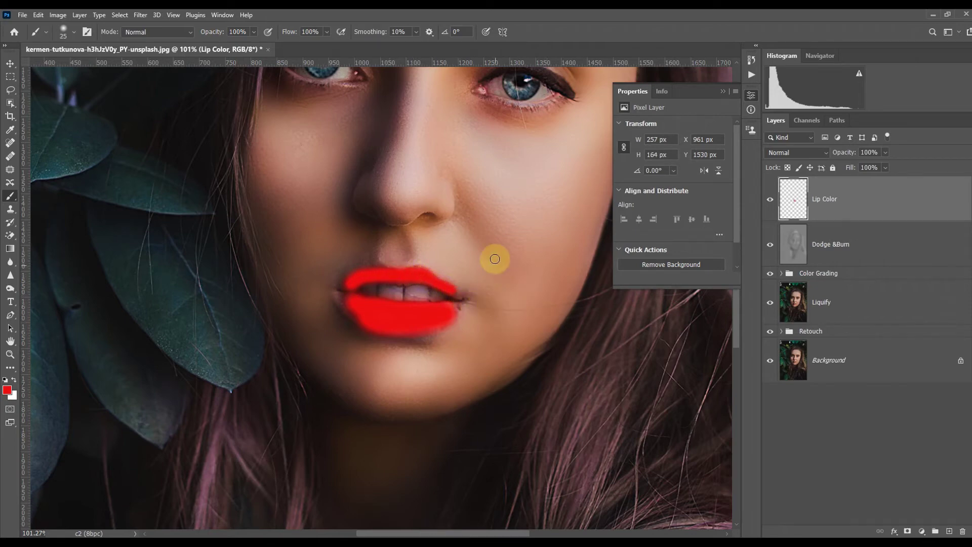
Set the Lip Color layer to Color blend mode at 30% opacity, and compare the whole portrait with and without it.
left_click(826, 152)
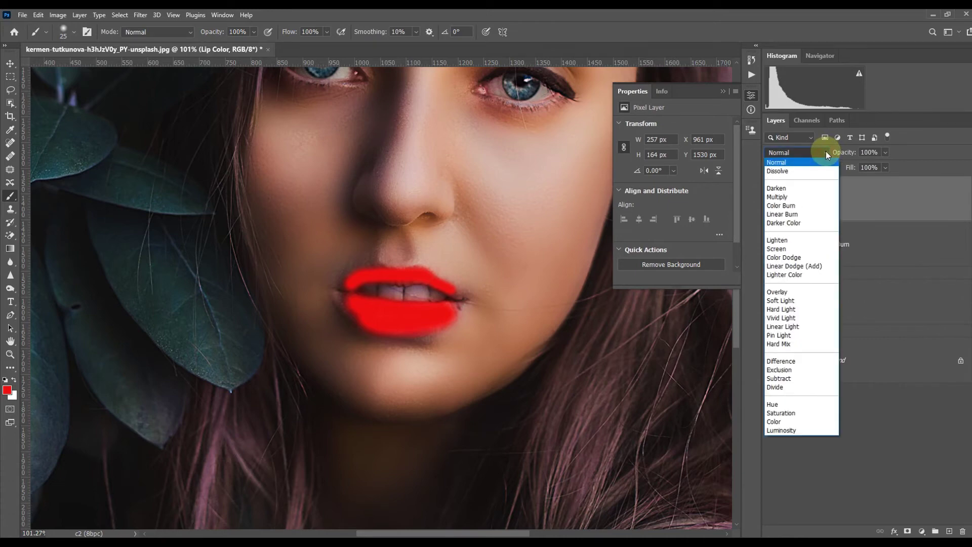
left_click(807, 423)
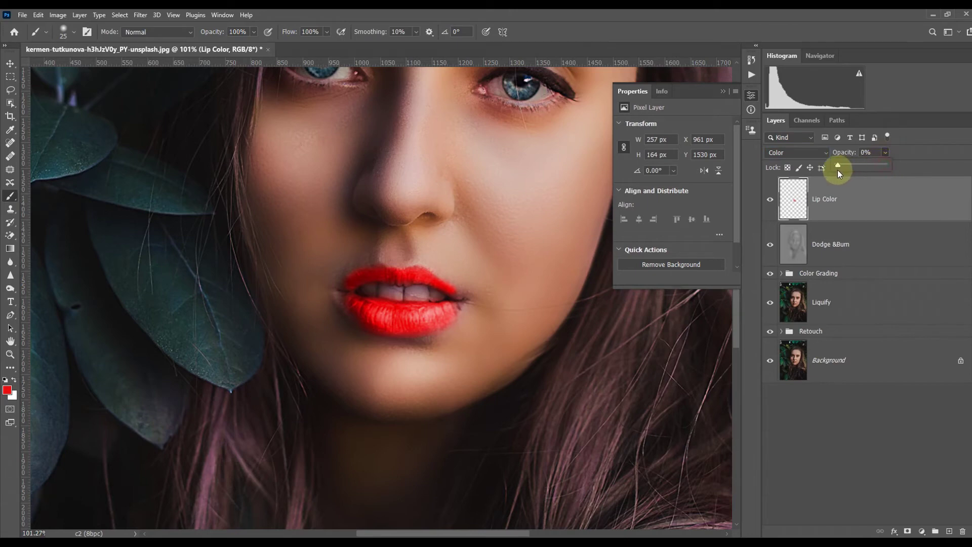
left_click_drag(847, 169, 850, 169)
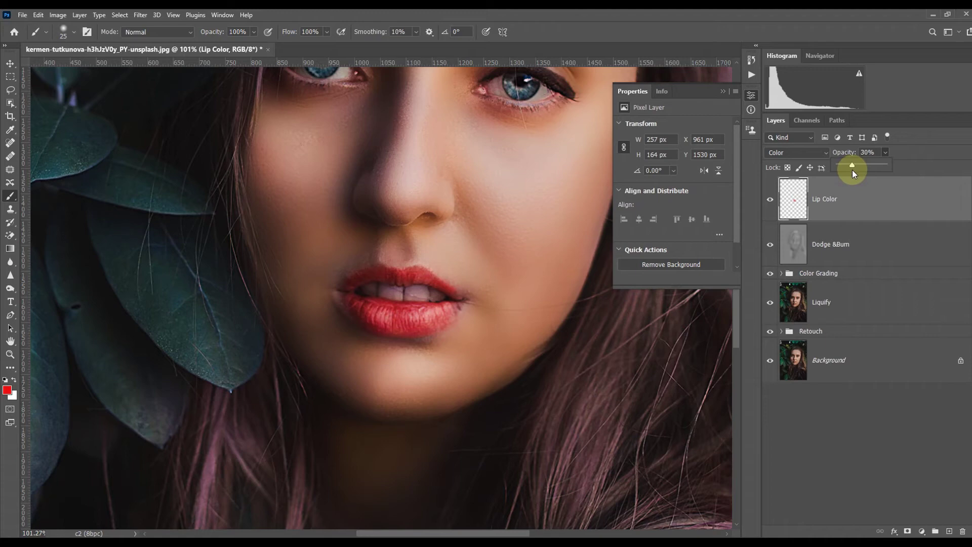
left_click_drag(852, 169, 852, 169)
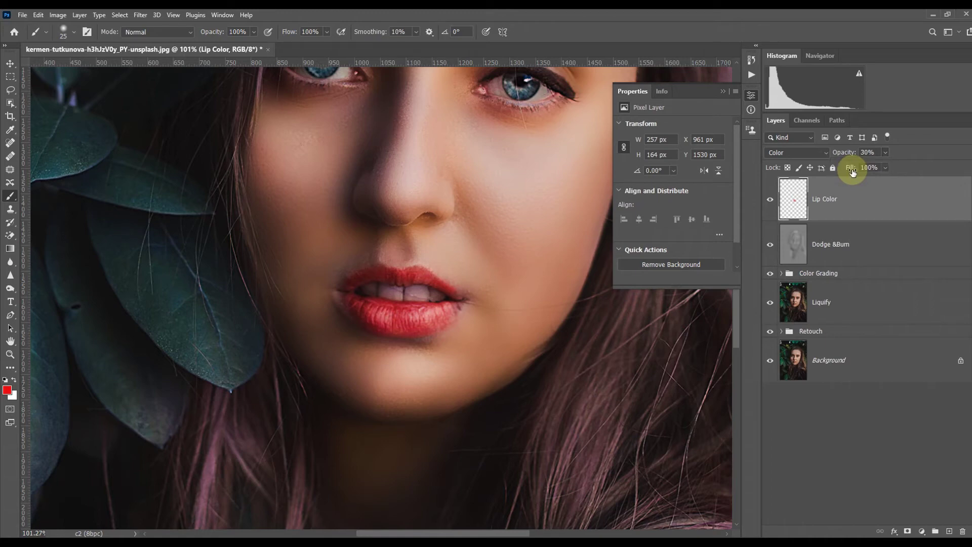
double_click(11, 343)
left_click(770, 200)
left_click(770, 202)
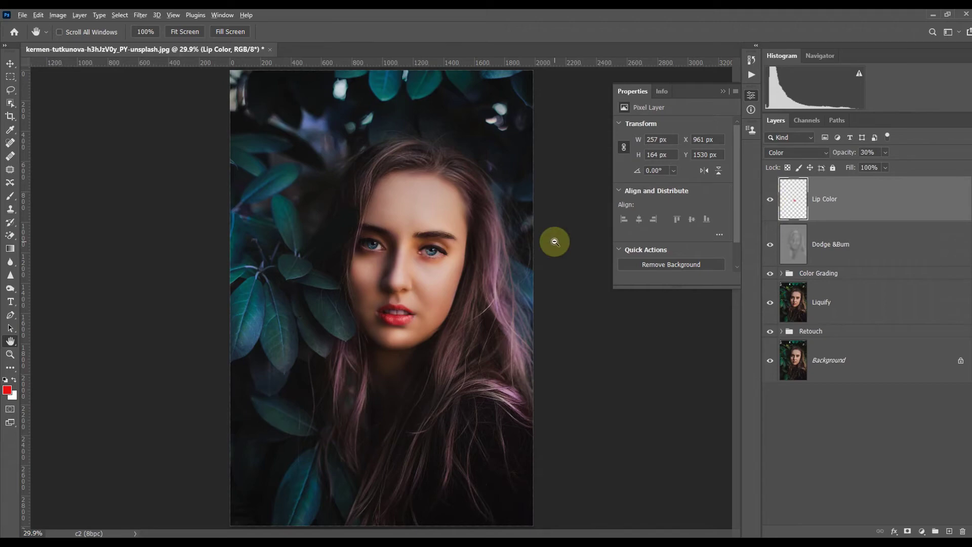
Stamp all visible layers into a new top layer and name it "Out Focusing".
key("ctrl+alt+shift+e")
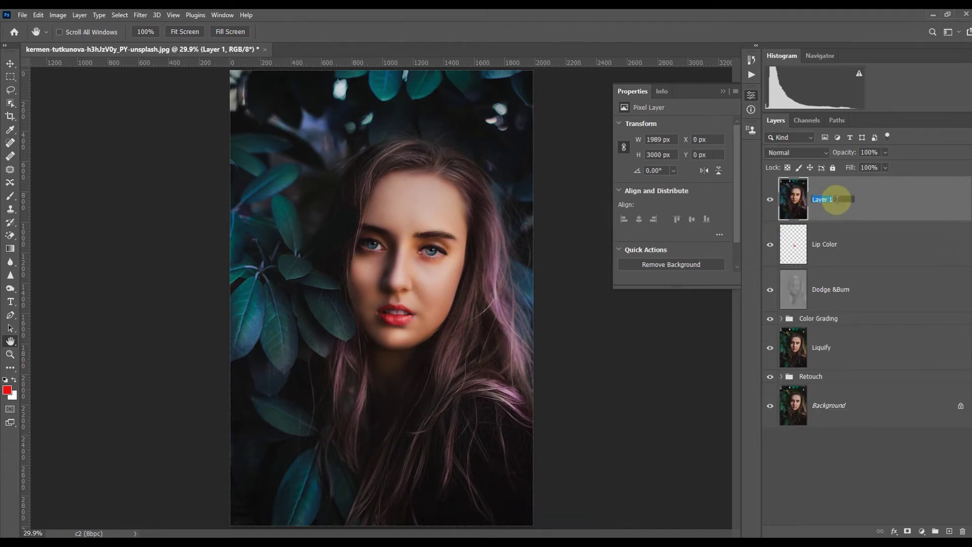
type("Out Focusing")
key("Return")
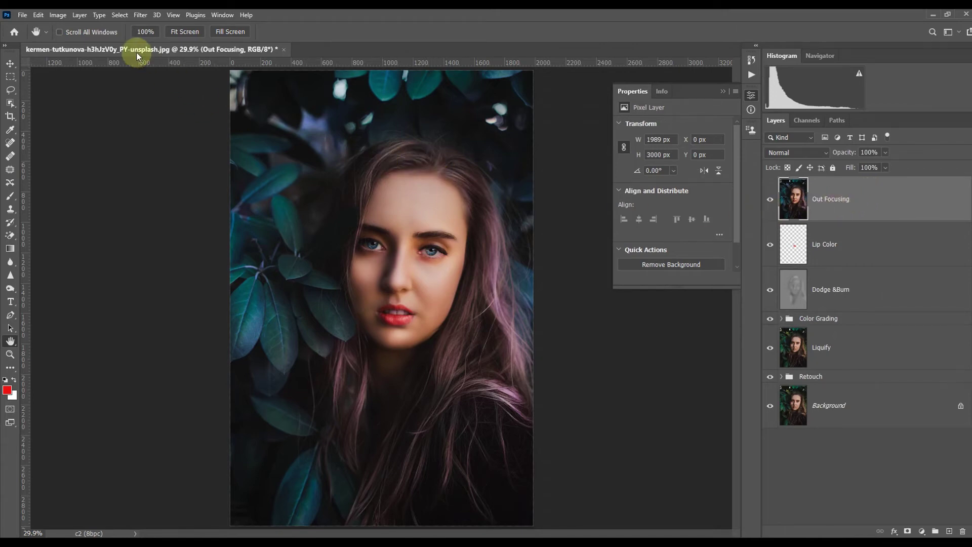
Start an Iris Blur on the Out Focusing layer, centering its ellipse on the face and enlarging it to about the photo's right edge.
left_click(140, 15)
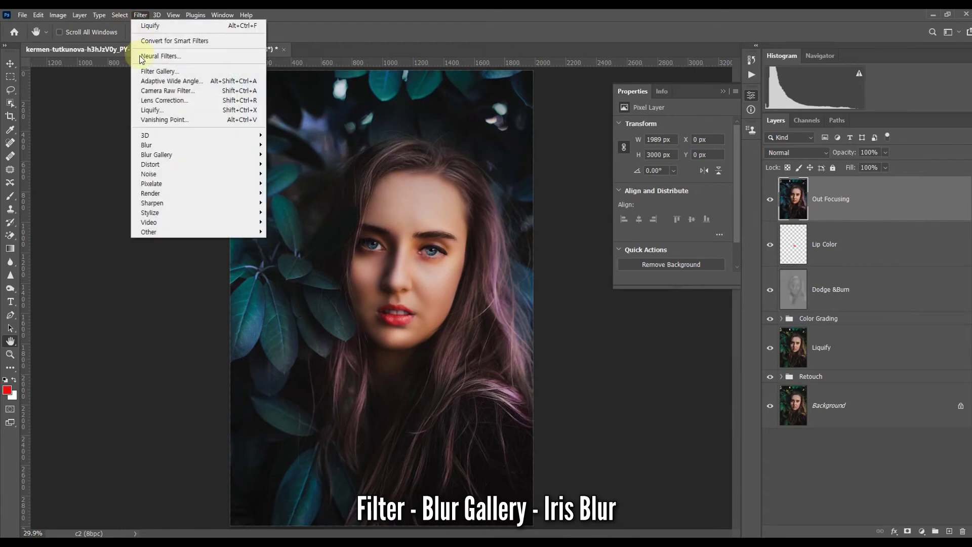
mouse_move(201, 159)
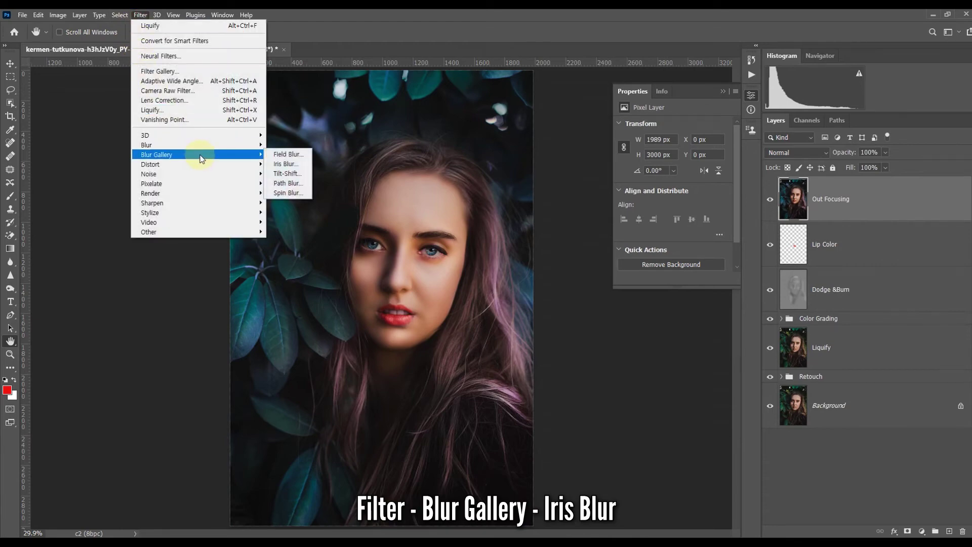
left_click(302, 168)
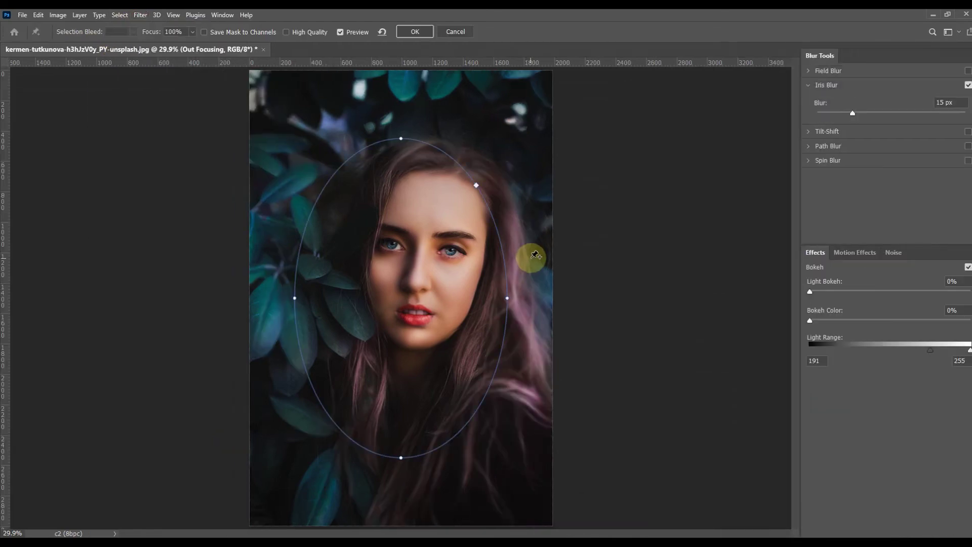
left_click_drag(401, 298, 429, 254)
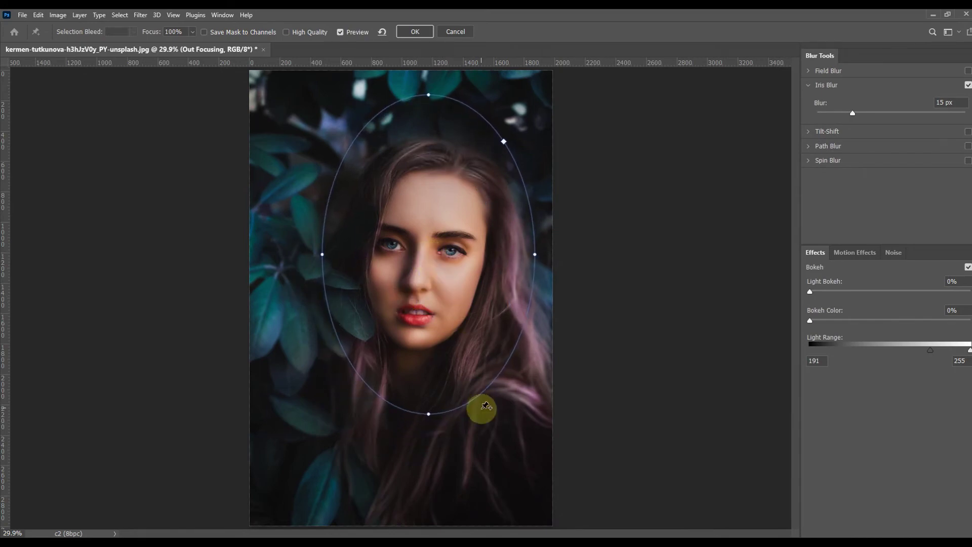
left_click_drag(457, 407, 470, 433)
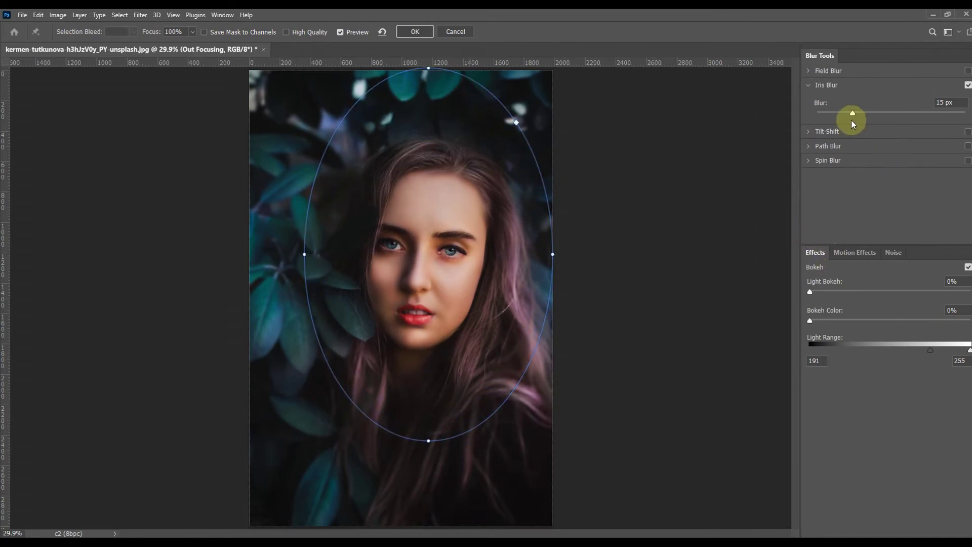
Raise the Iris Blur amount slightly above 15 px, apply it, and compare the portrait with and without the Out Focusing layer.
left_click_drag(852, 114, 867, 130)
left_click_drag(861, 134, 859, 134)
left_click(412, 31)
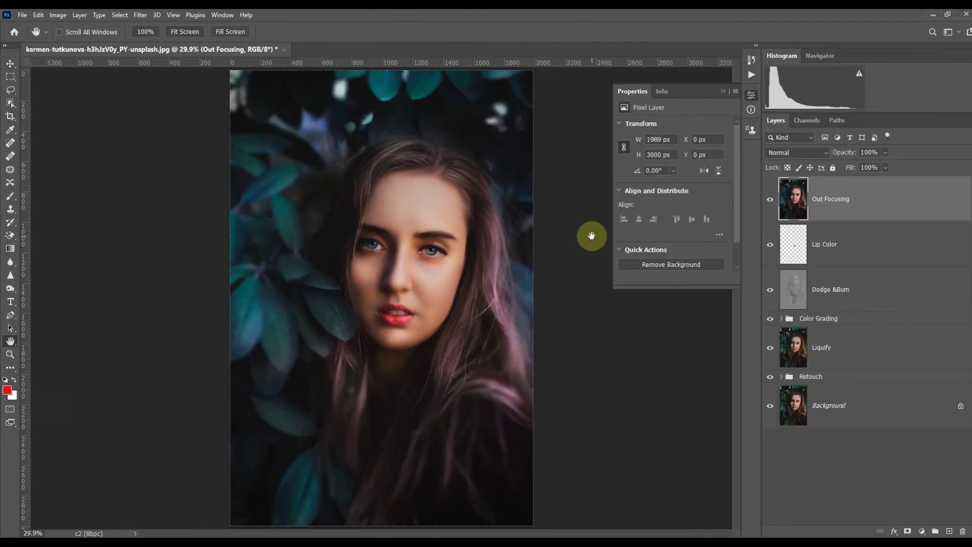
left_click(770, 199)
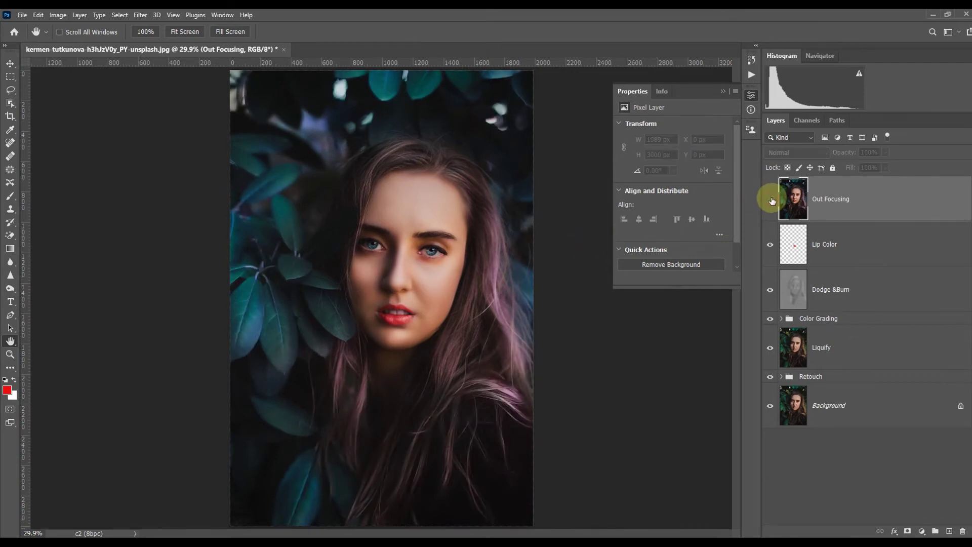
left_click(769, 200)
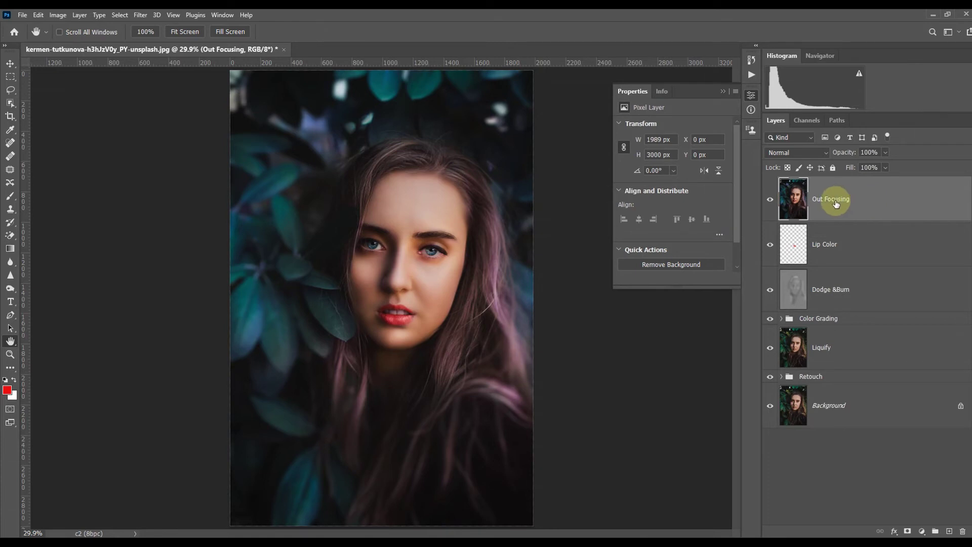
Duplicate the Out Focusing layer as "Dark Adjust" and blend the copy in Soft Light mode at 60% opacity.
key("ctrl+j")
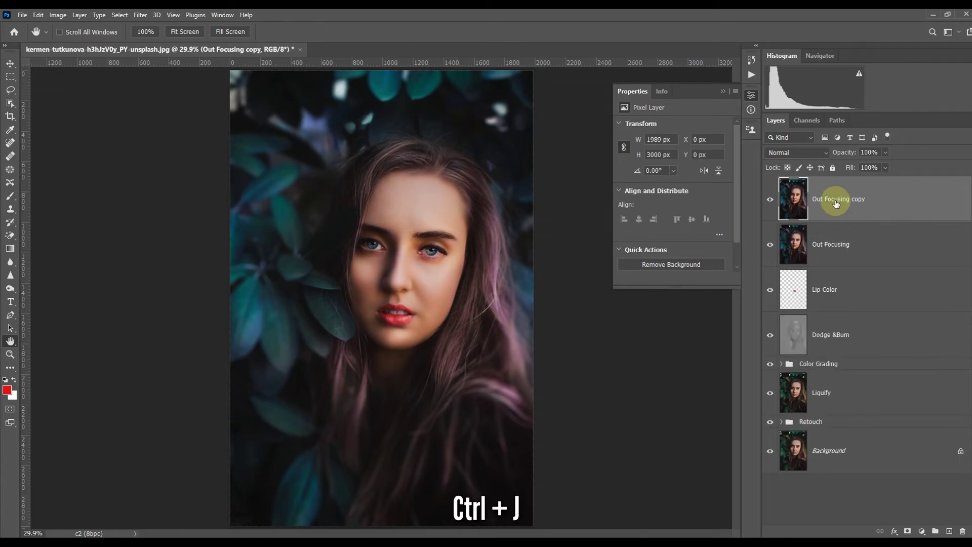
type("Dark Adjust")
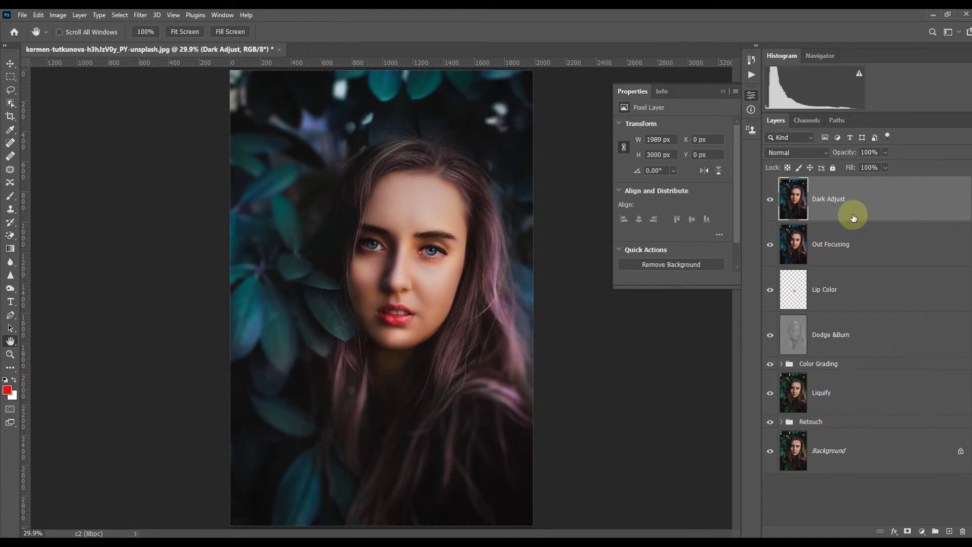
left_click(827, 151)
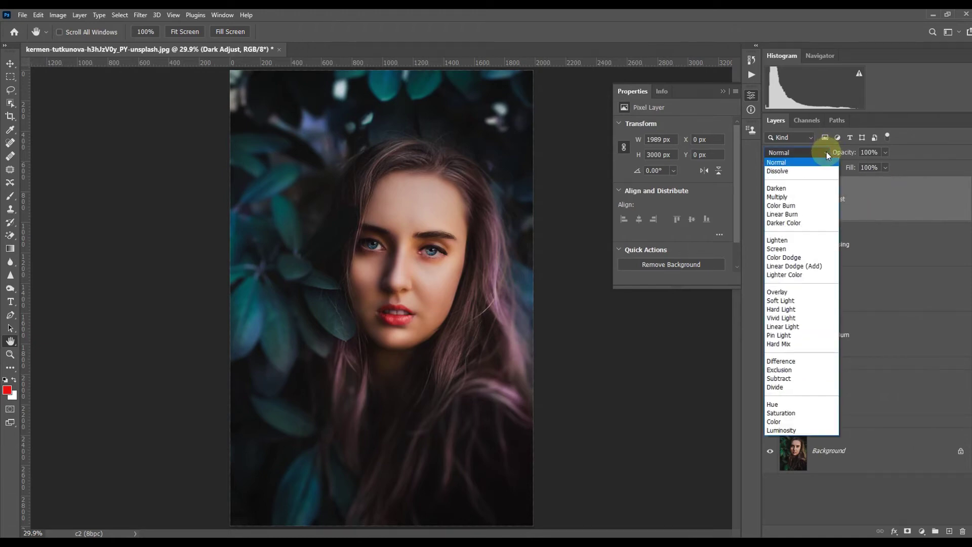
left_click(817, 300)
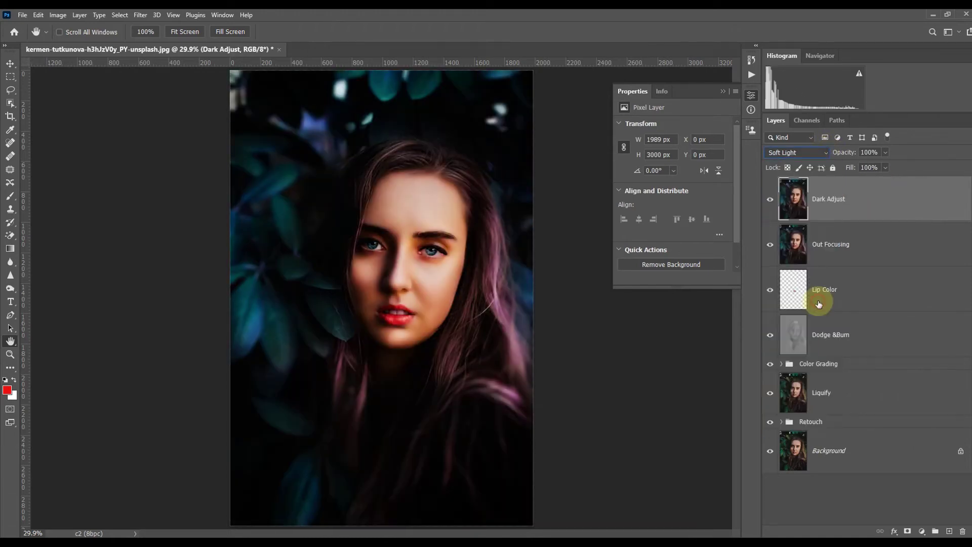
mouse_move(875, 167)
left_mouse_down()
mouse_move(856, 166)
mouse_move(865, 168)
left_mouse_up()
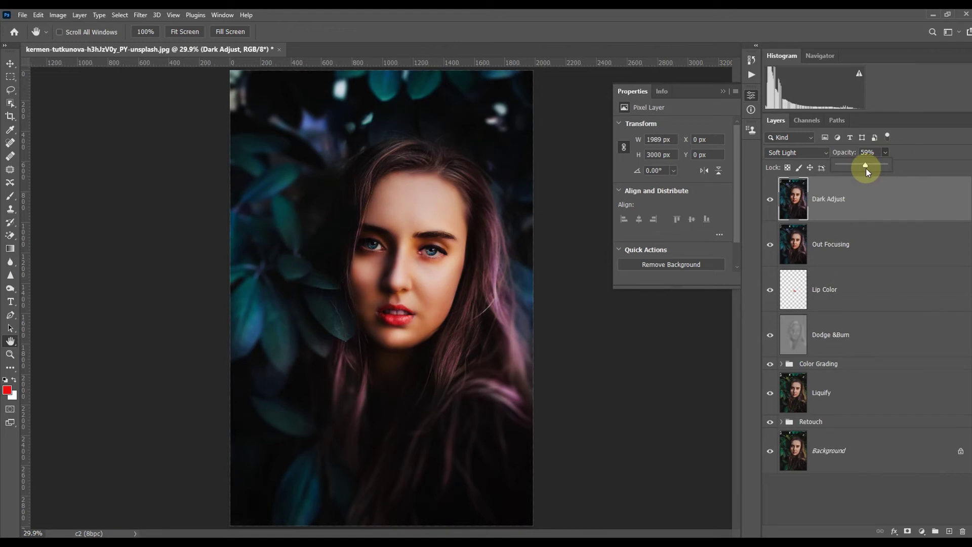
left_click_drag(865, 168, 867, 169)
key("Return")
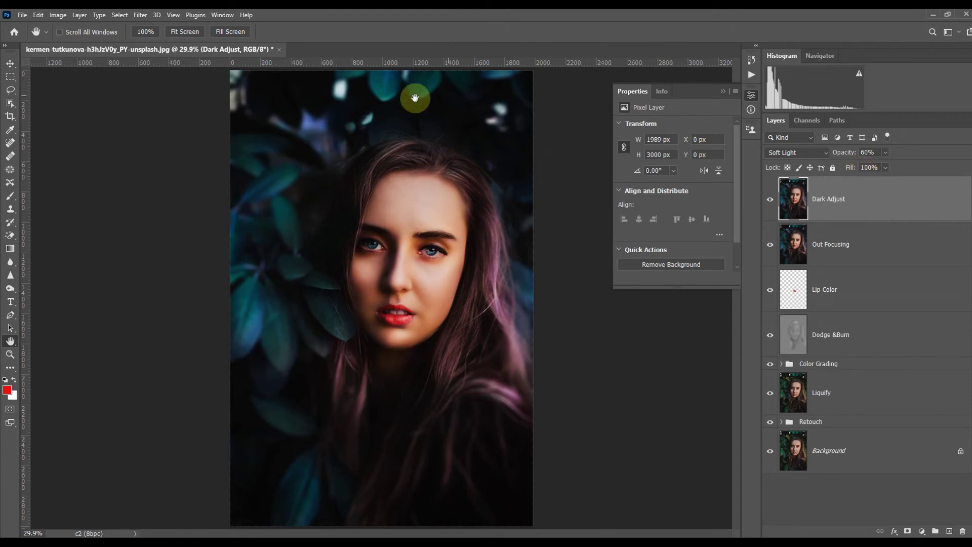
Apply a Gaussian Blur with a 5-pixel radius to the Dark Adjust layer.
left_click(140, 15)
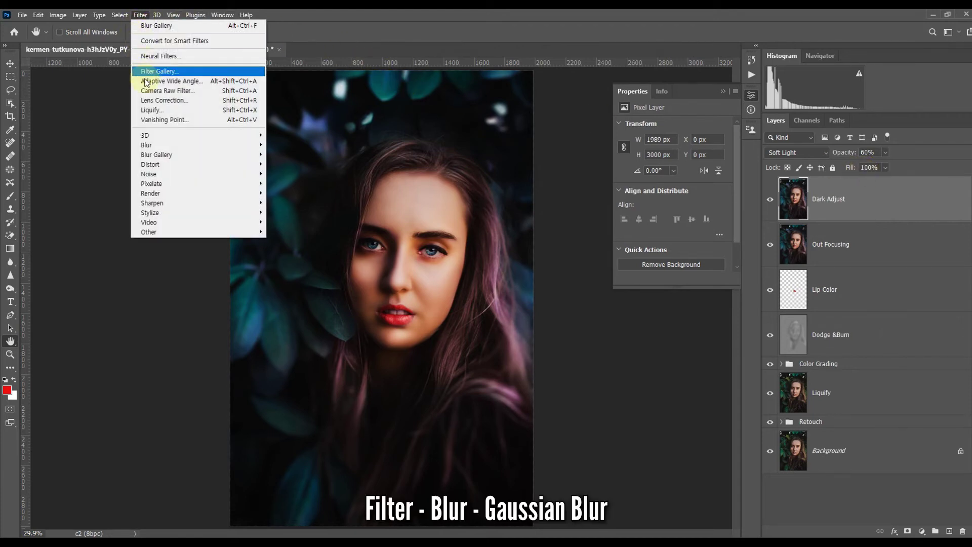
mouse_move(152, 145)
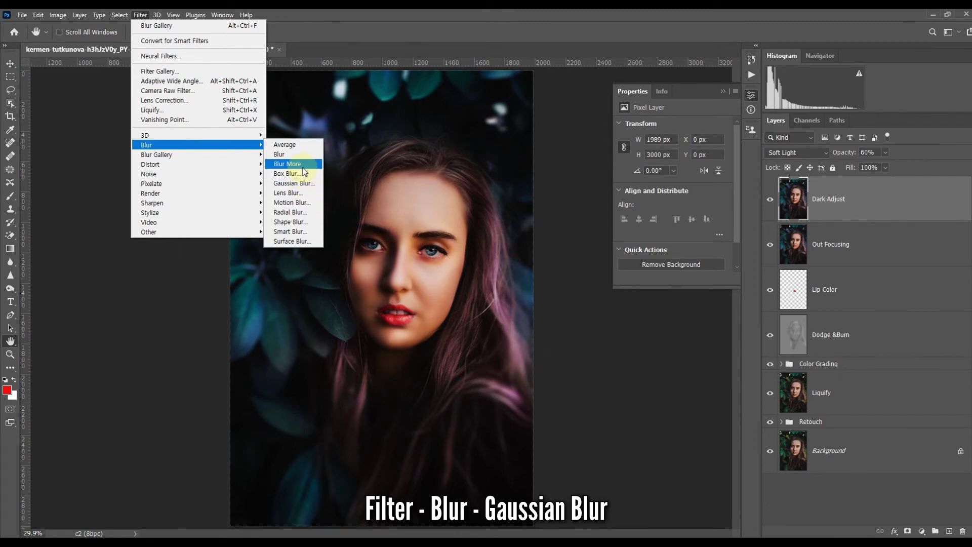
left_click(294, 183)
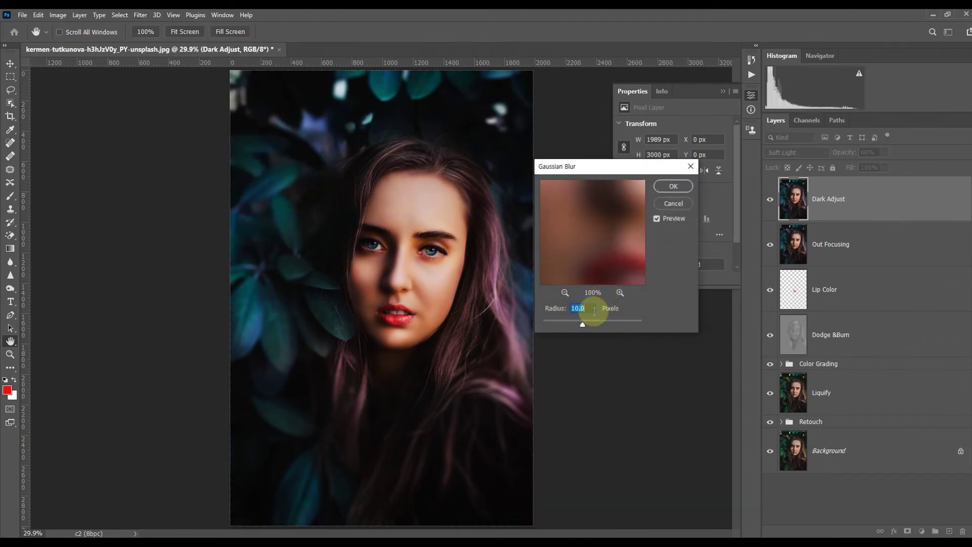
type("5")
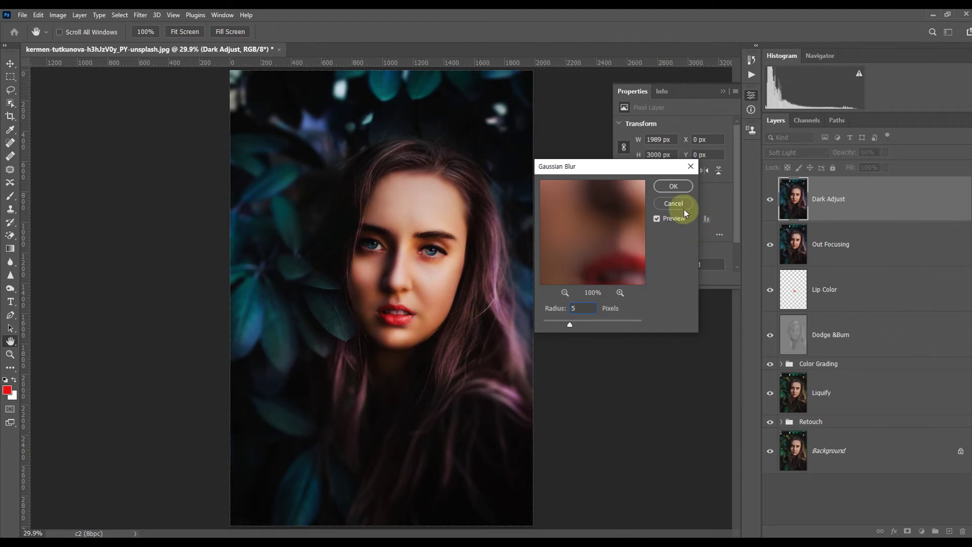
key("ctrl+shift+alt+e")
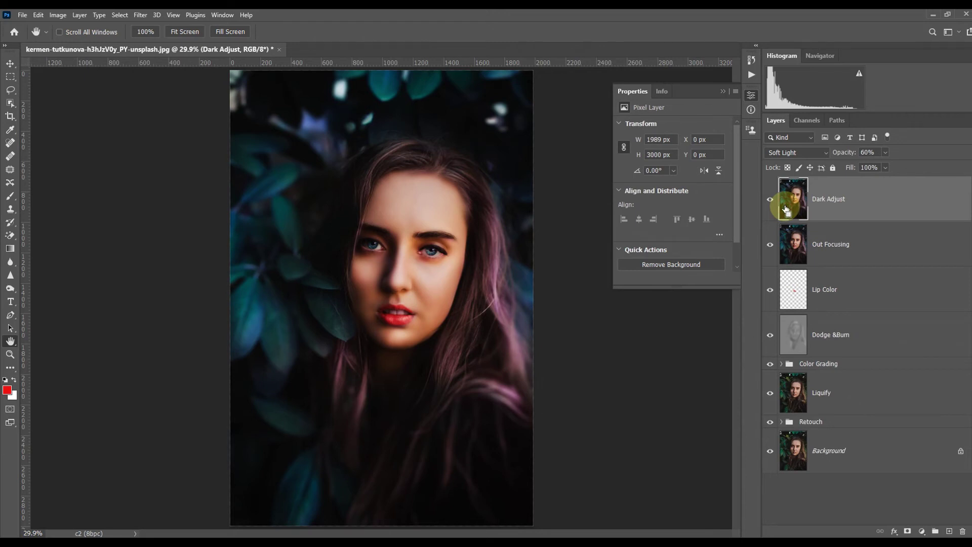
Apply Levels to the Dark Adjust layer with the output levels limited to 120 and 230.
key("ctrl+l")
left_click_drag(674, 156, 606, 129)
left_click_drag(508, 284, 637, 291)
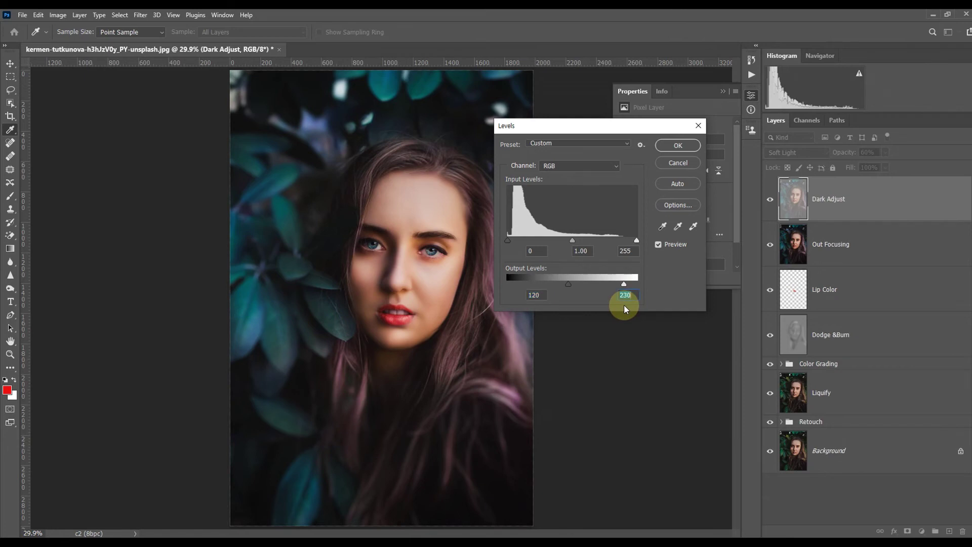
left_click(676, 147)
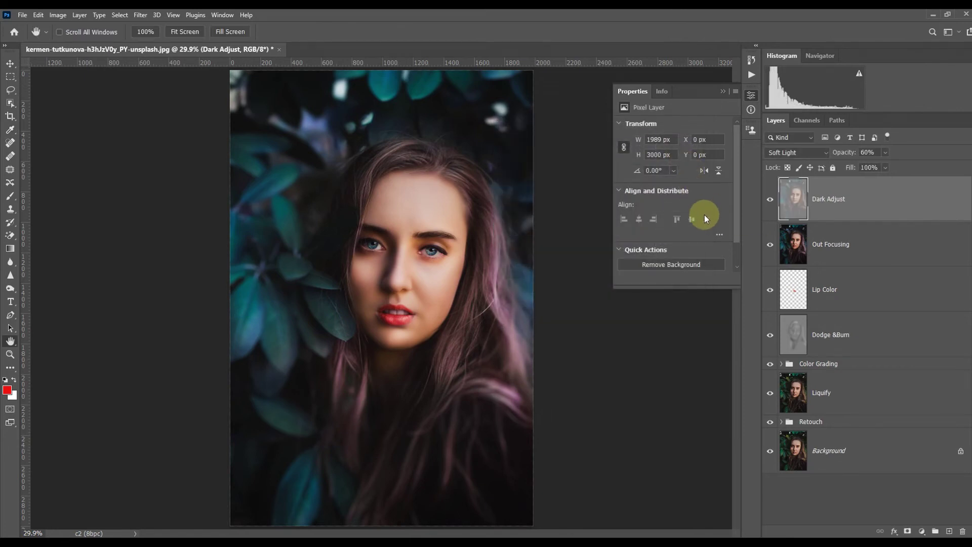
Add a Curves adjustment layer above Dark Adjust and shape a slight RGB S-curve, raising the highlights and lowering the darker midtones to input 92, output 89.
left_click(922, 532)
left_click(926, 403)
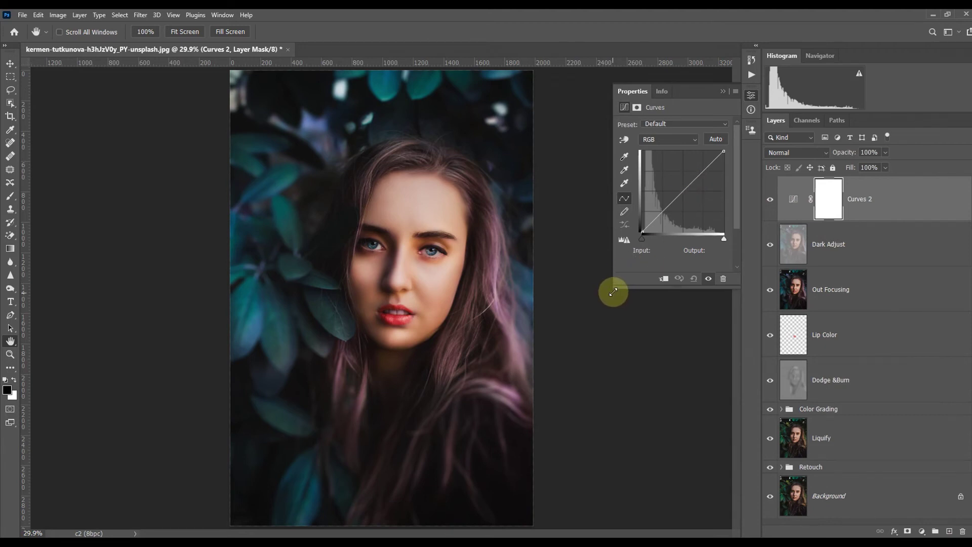
left_click_drag(615, 289, 499, 359)
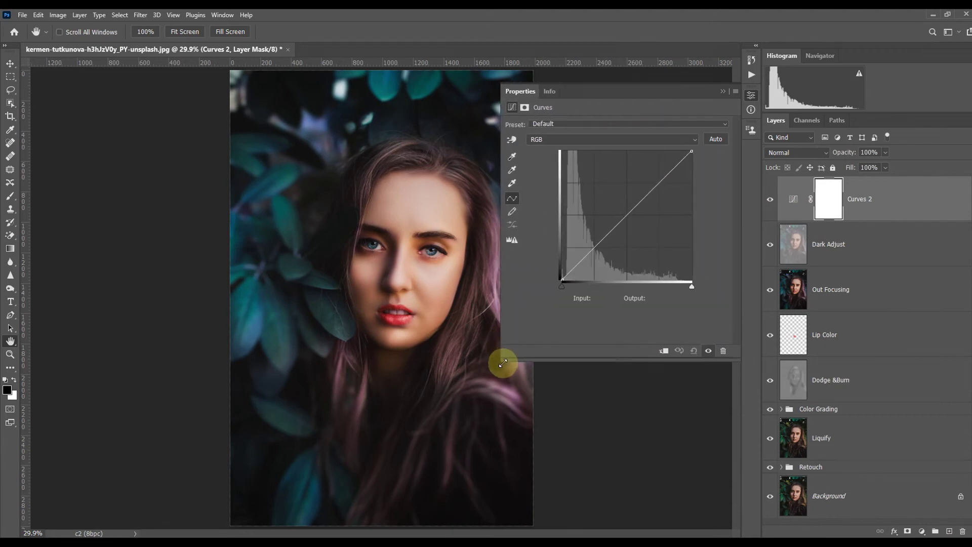
left_click_drag(642, 201, 639, 198)
left_click_drag(607, 231, 608, 234)
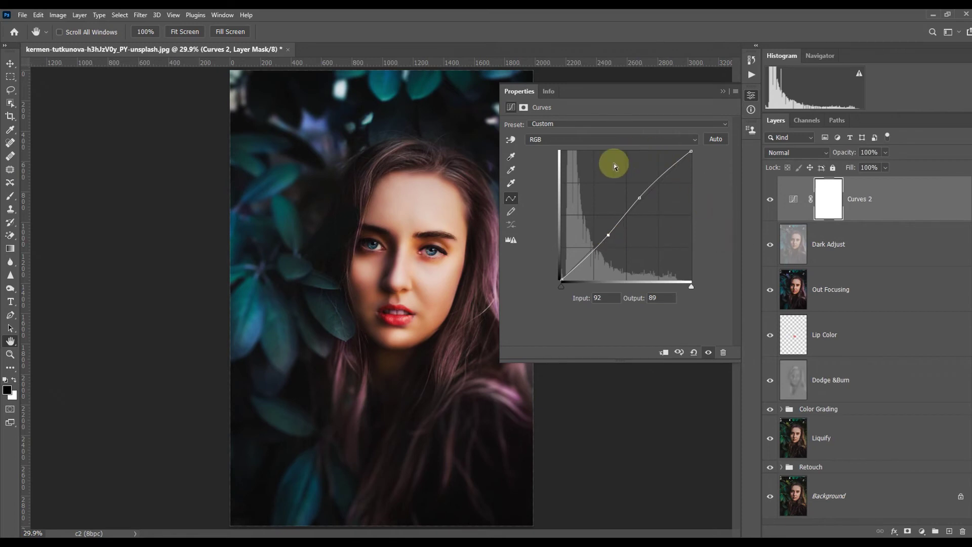
In the Blue channel of the curves, lift the black point to output 19 and anchor the midpoint at input 129, output 127.
left_click(676, 140)
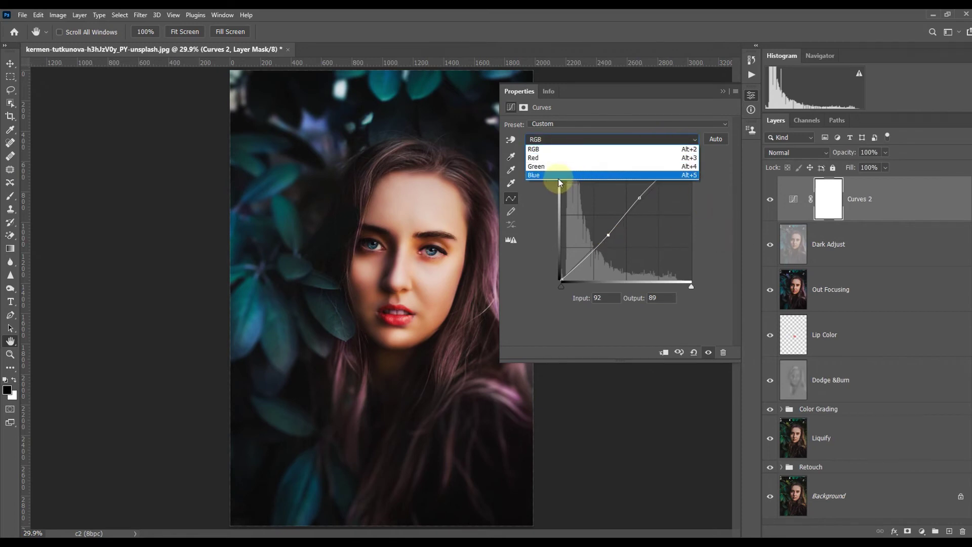
left_click(559, 177)
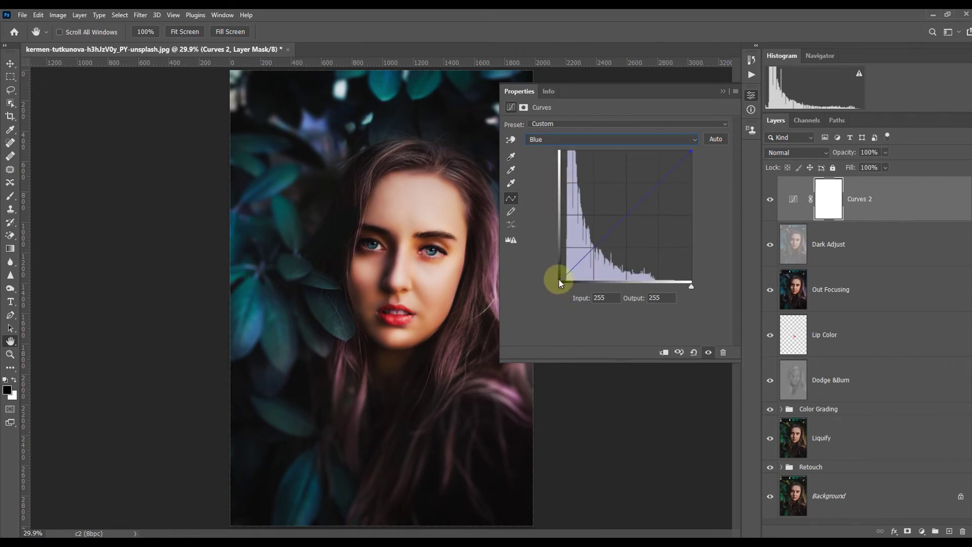
left_click_drag(561, 278, 539, 268)
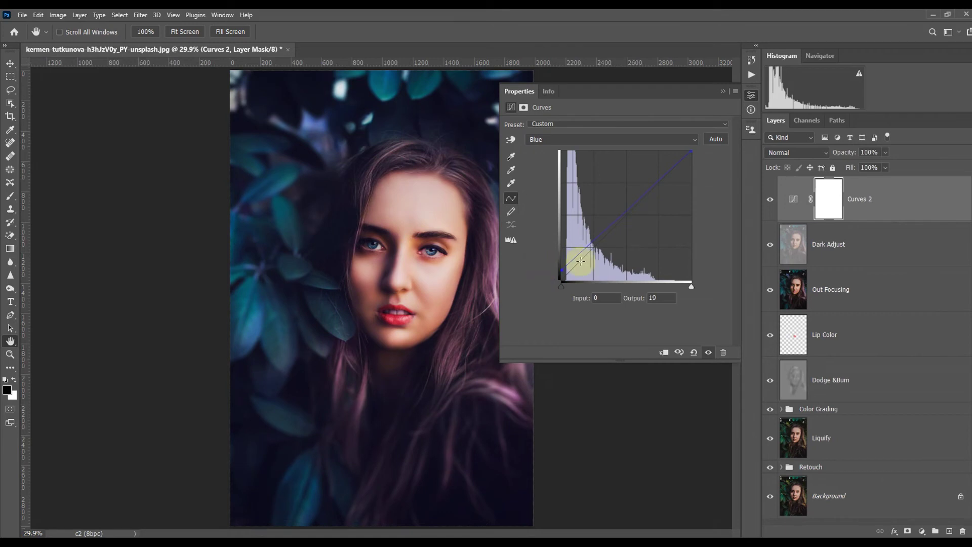
left_click(627, 215)
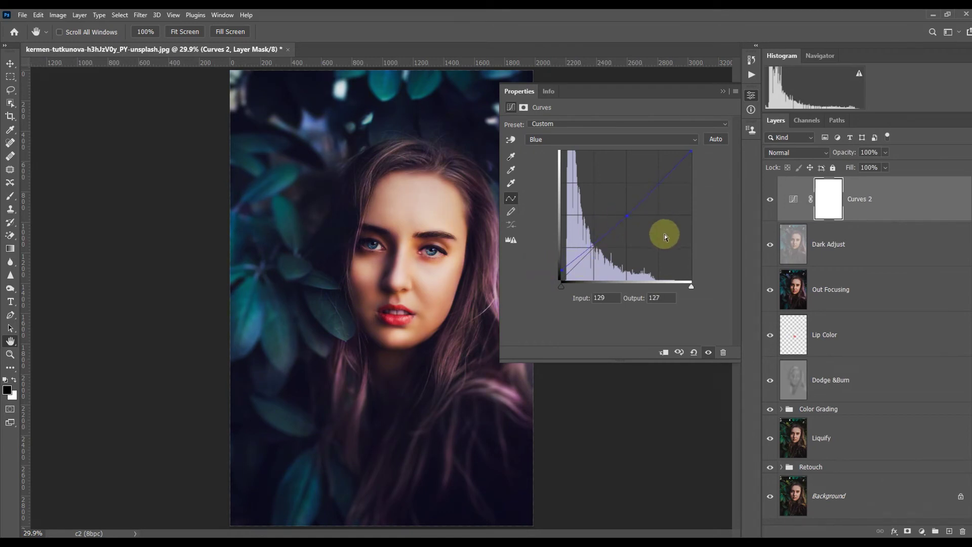
In the Red channel, move the black point to about input 15, output 0, and anchor the midpoint at input 129, output 128.
left_click(660, 138)
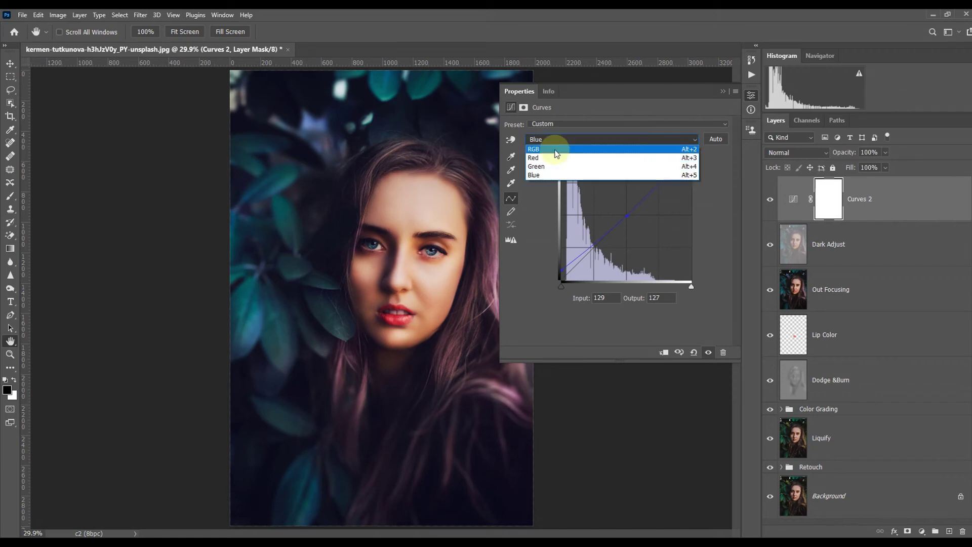
left_click(527, 150)
mouse_move(562, 279)
left_mouse_down()
mouse_move(595, 289)
mouse_move(569, 290)
left_mouse_up()
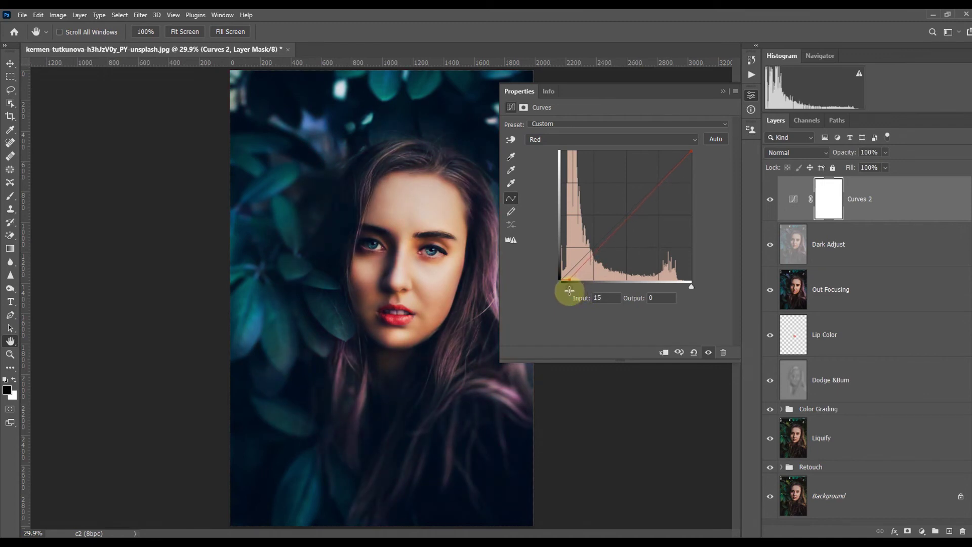
left_click_drag(571, 290, 569, 289)
left_click(627, 215)
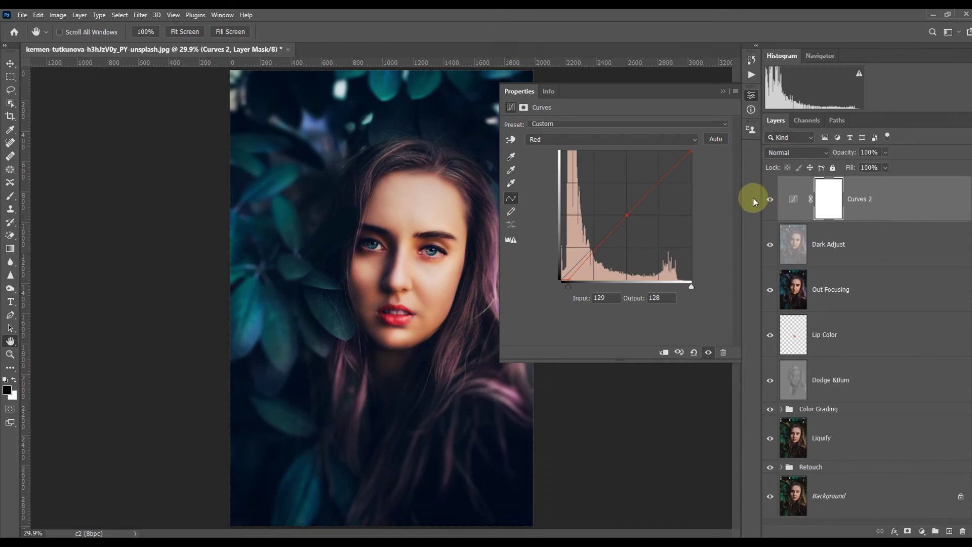
Group the Curves 2 and Dark Adjust layers, compare the portrait with and without the group, and name it "Dark Adjust".
left_click(751, 96)
left_click(869, 251, "shift")
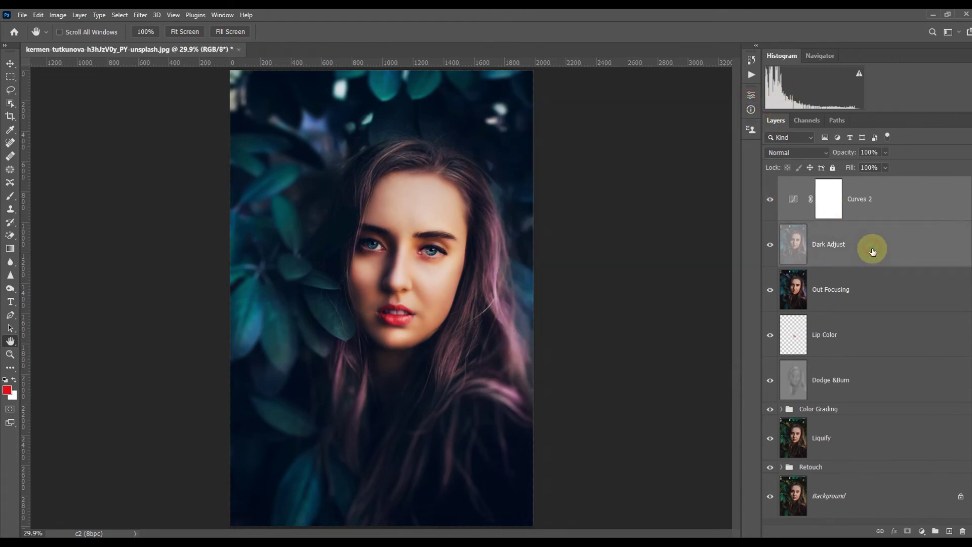
key("ctrl+g")
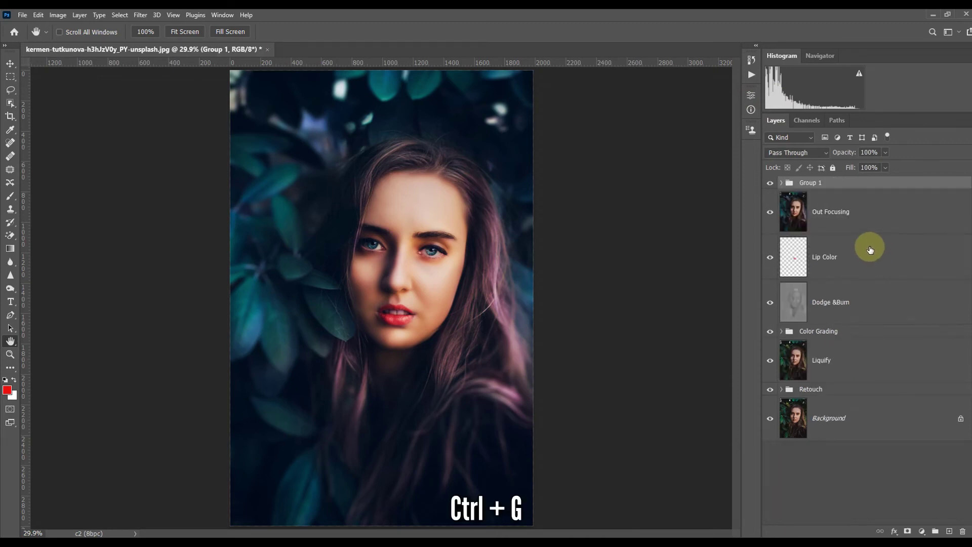
left_click(771, 183)
left_click(771, 183)
double_click(810, 183)
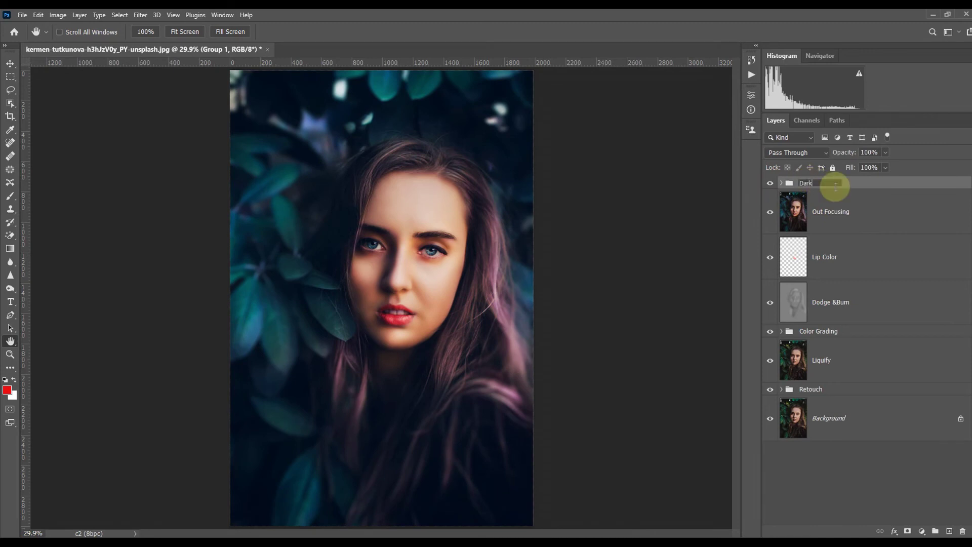
type("Dark Adjust")
key("Return")
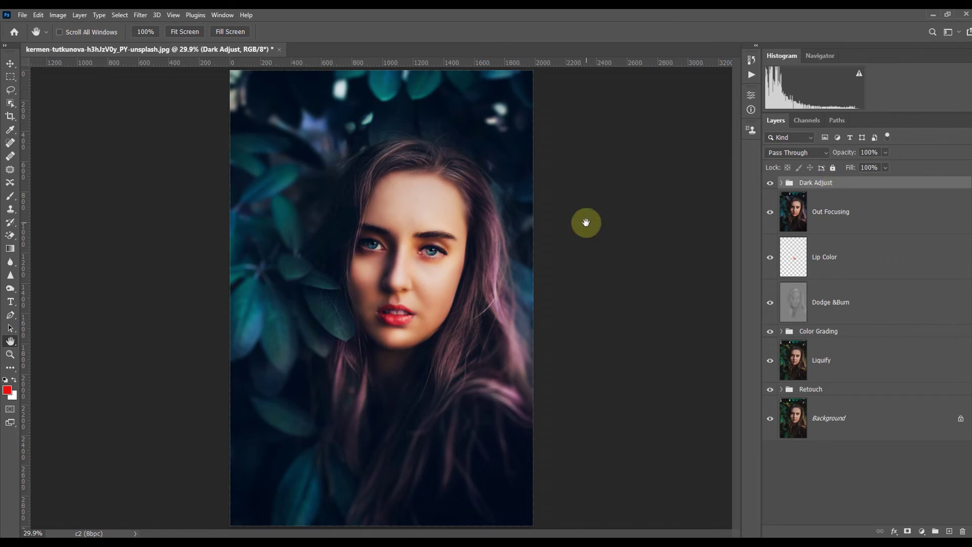
Stamp all visible layers into a new top layer named "Sharpness" and set its blend mode to Linear Light.
key("ctrl+alt+shift+e")
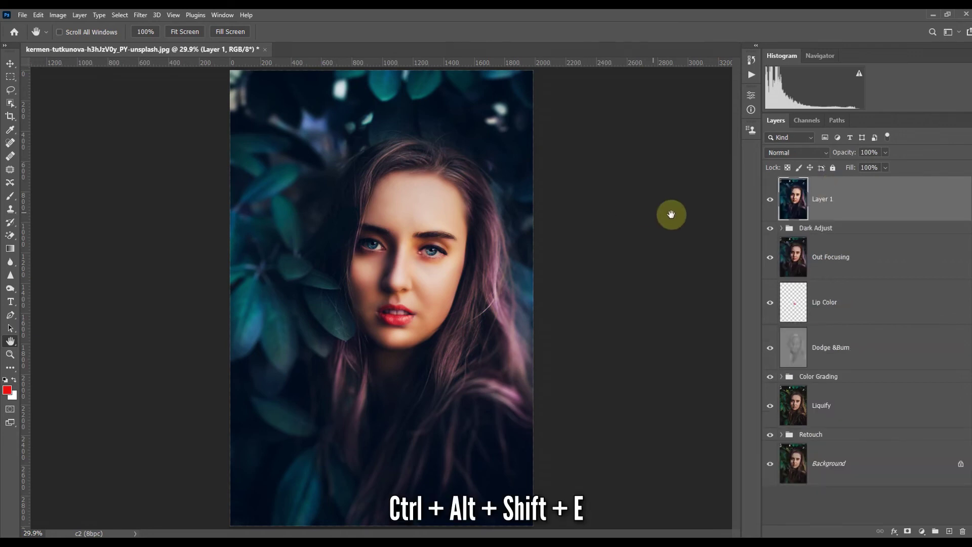
double_click(838, 200)
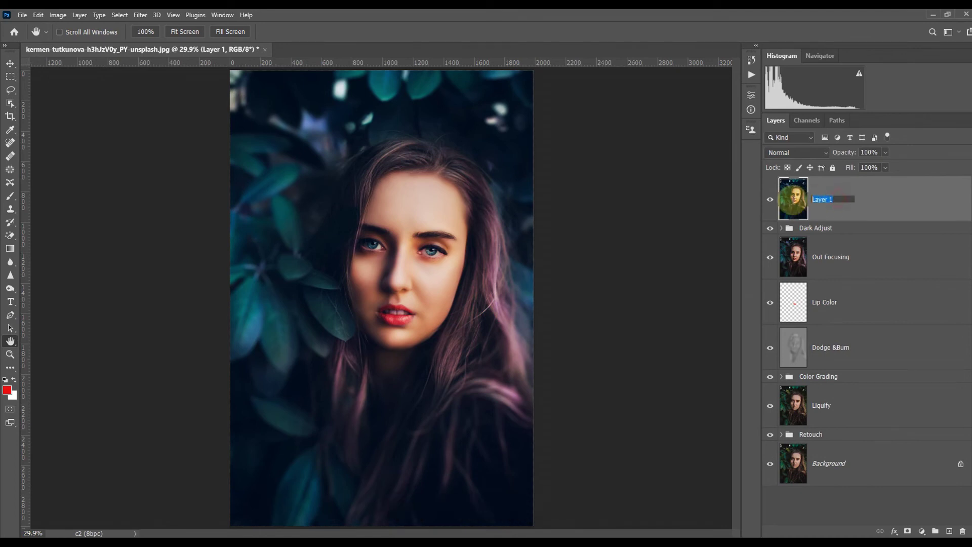
type("Sharpness")
key("Return")
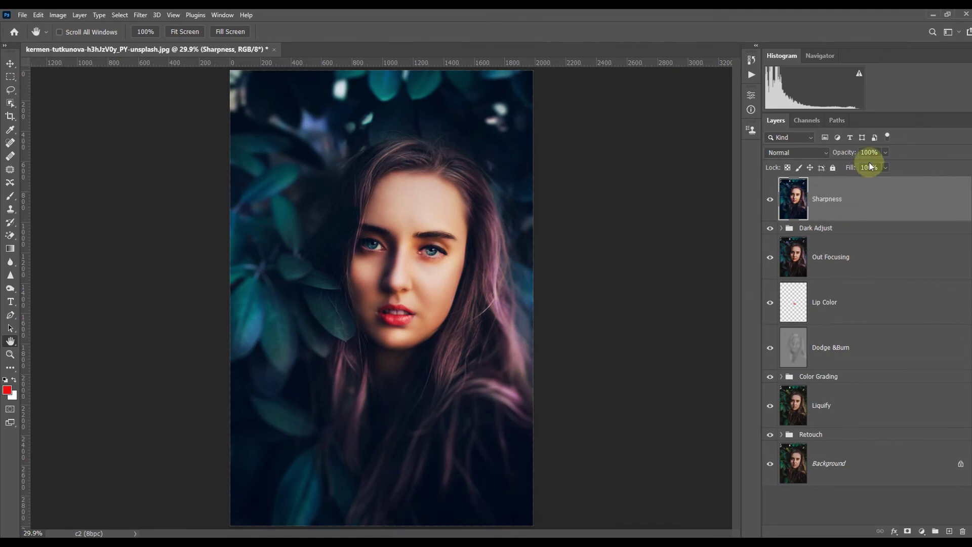
left_click(825, 151)
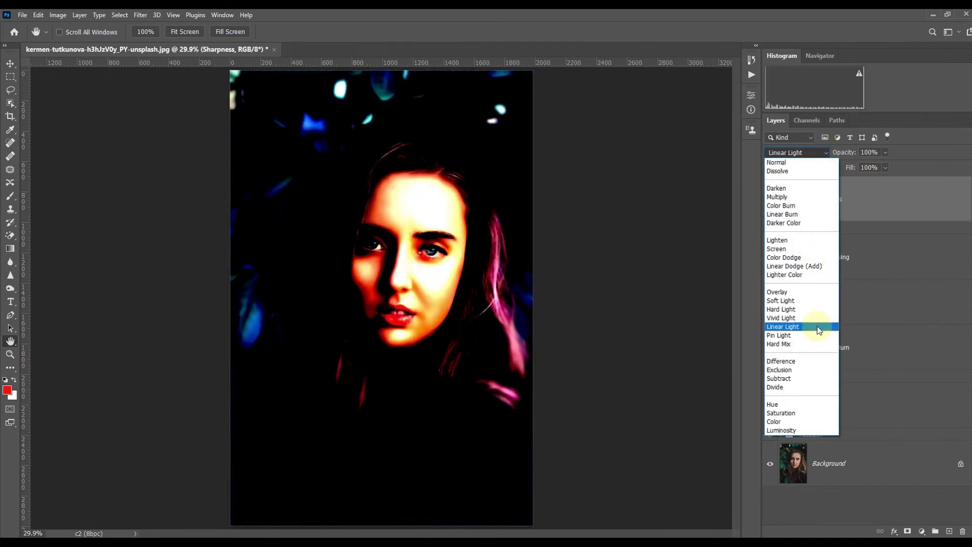
left_click(818, 327)
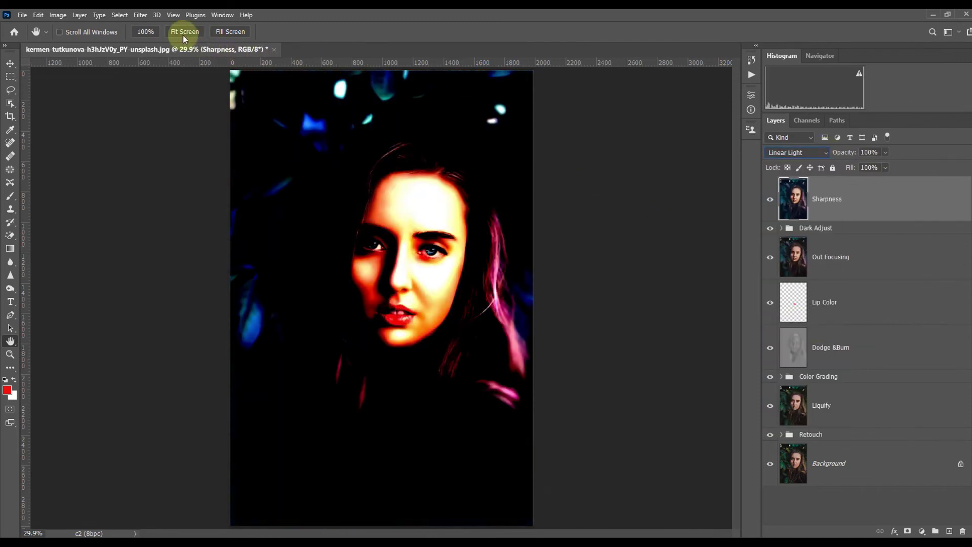
Apply a High Pass filter with a 1.5-pixel radius to the Sharpness layer and reduce the layer's opacity to 50%.
left_click(141, 15)
mouse_move(233, 233)
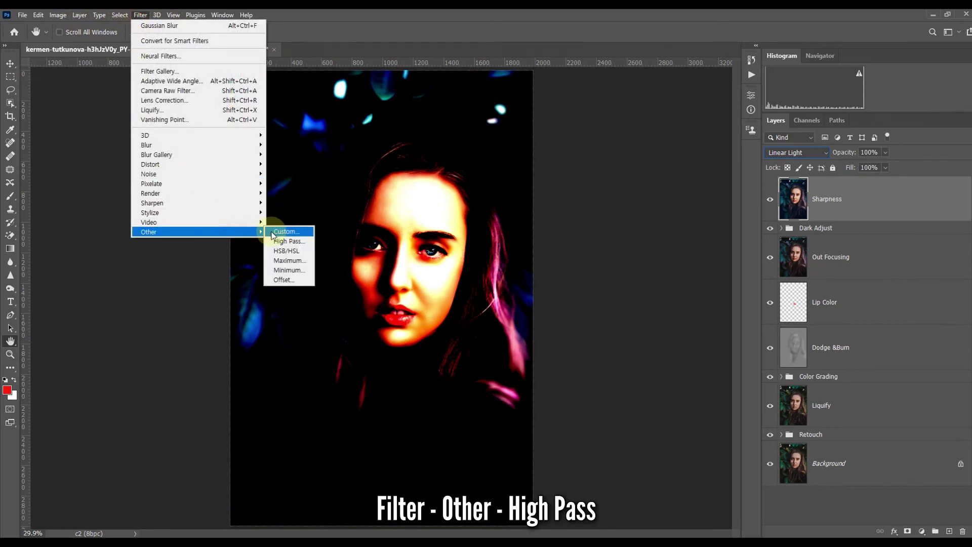
left_click(289, 242)
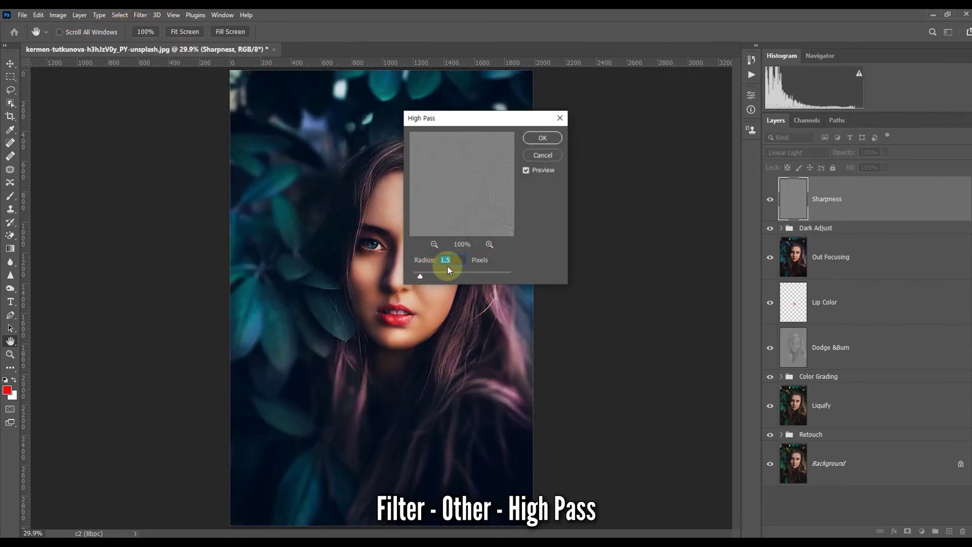
type("105")
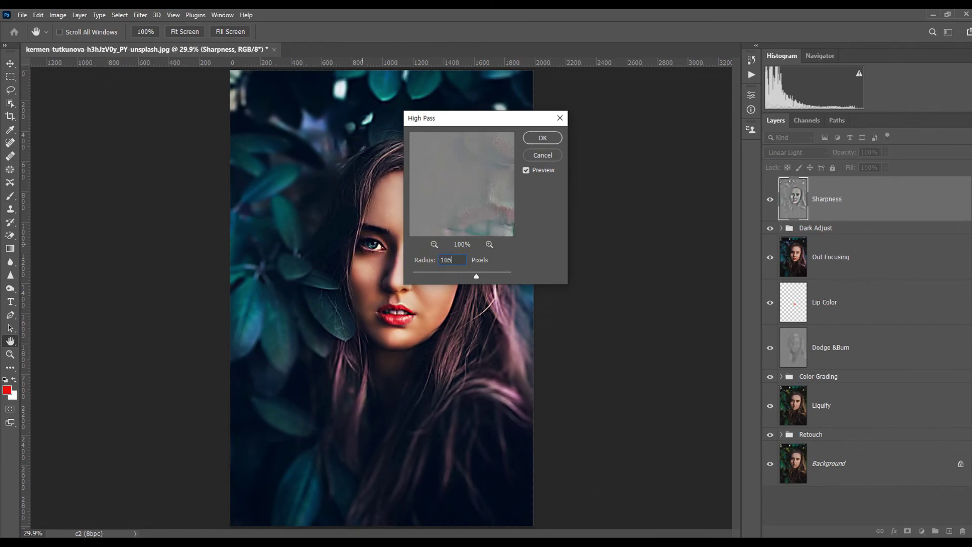
left_click_drag(460, 261, 395, 262)
type("1.5")
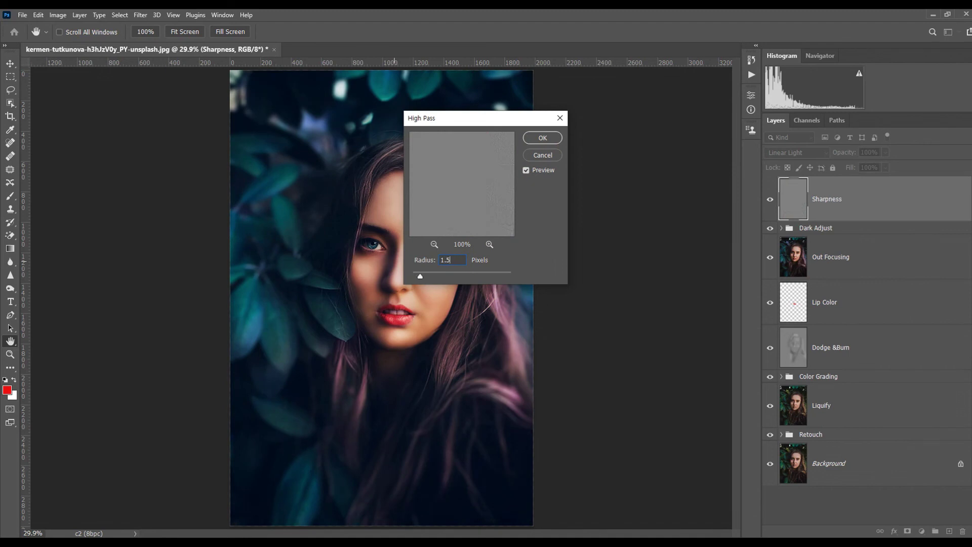
left_click(544, 138)
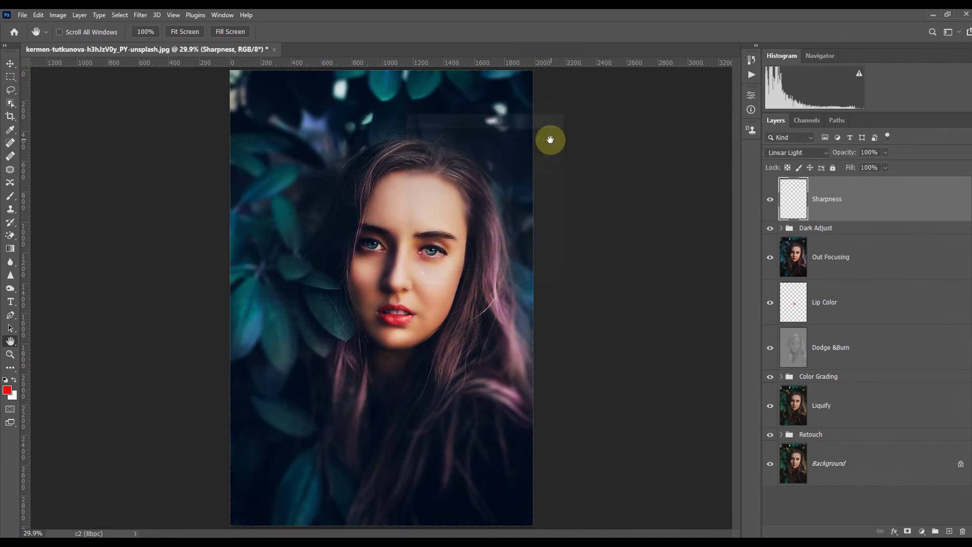
left_click_drag(885, 153, 885, 169)
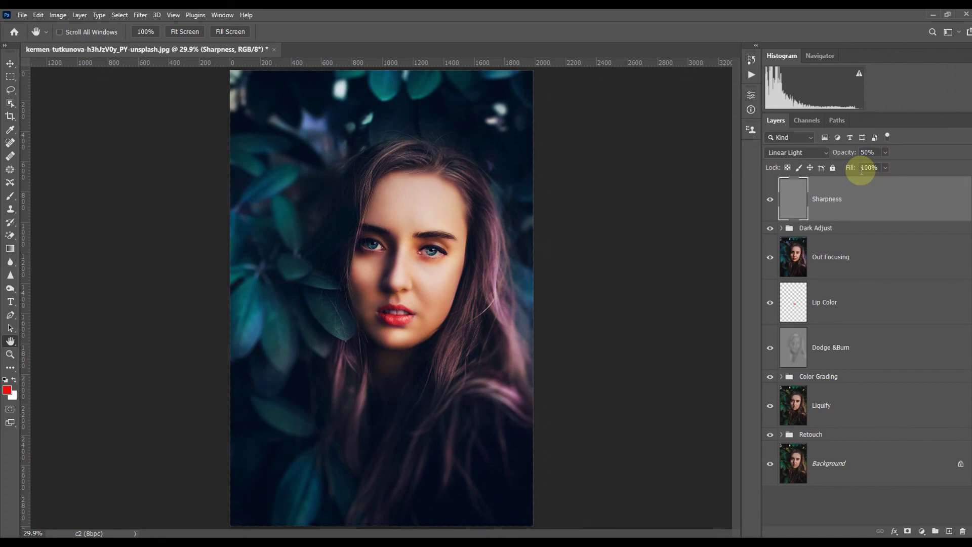
Stamp all visible layers into another new top layer and name it "ACR Filter".
key("ctrl+alt+shift+e")
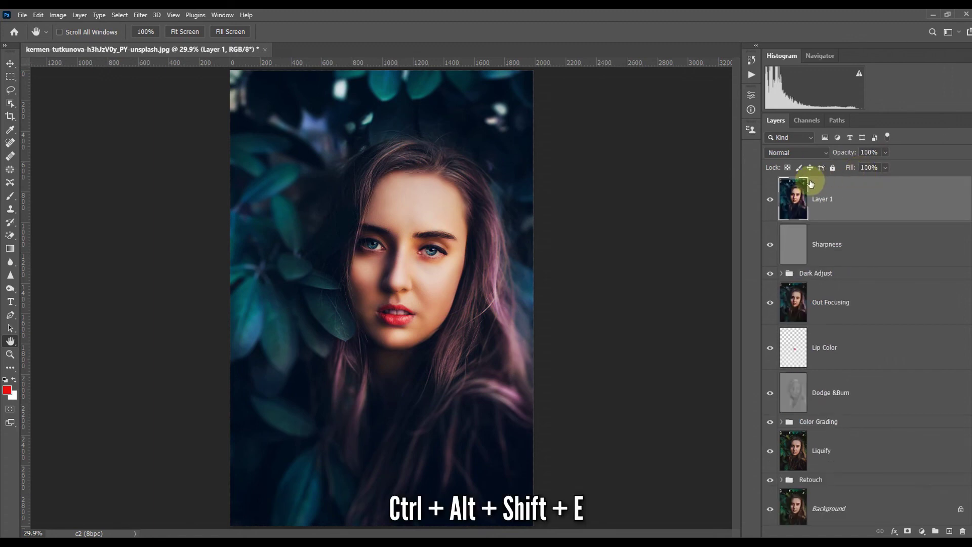
double_click(828, 200)
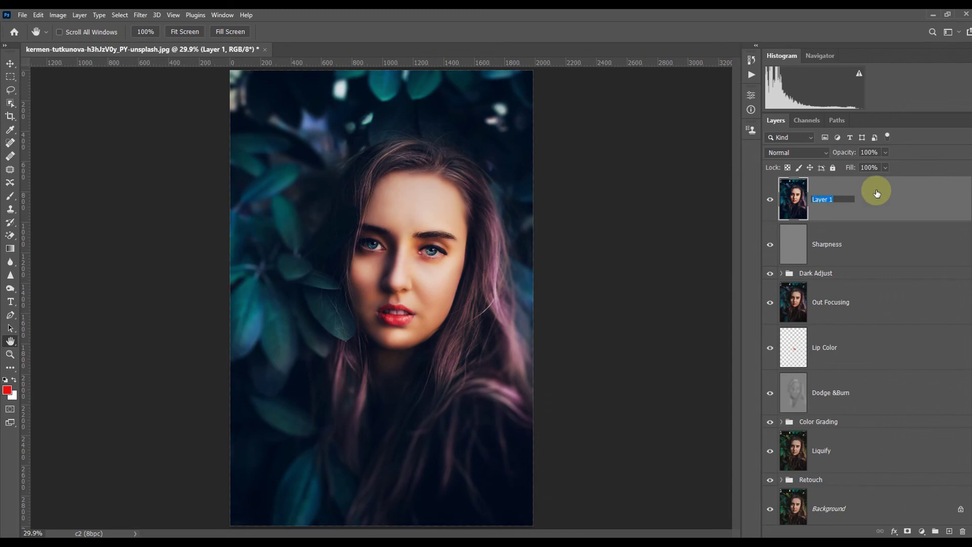
type("ACR")
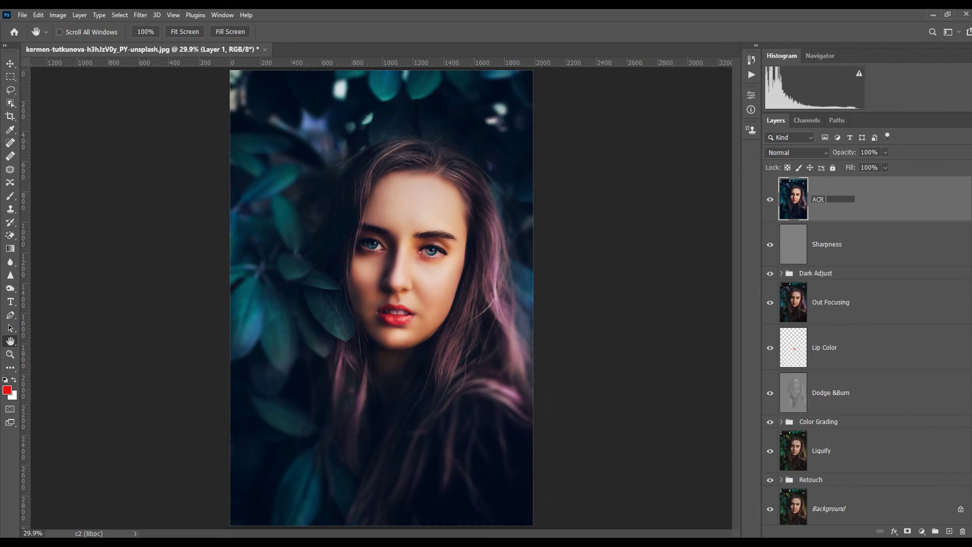
type(" Filter")
left_click(877, 194)
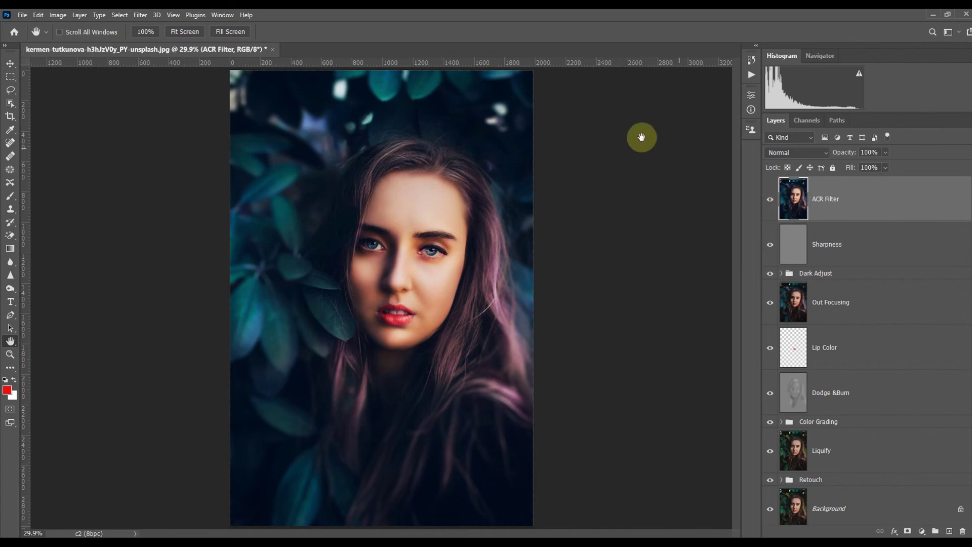
Start the Camera Raw Filter on the ACR Filter layer and set Whites to +50 and Blacks to -4.
left_click(141, 15)
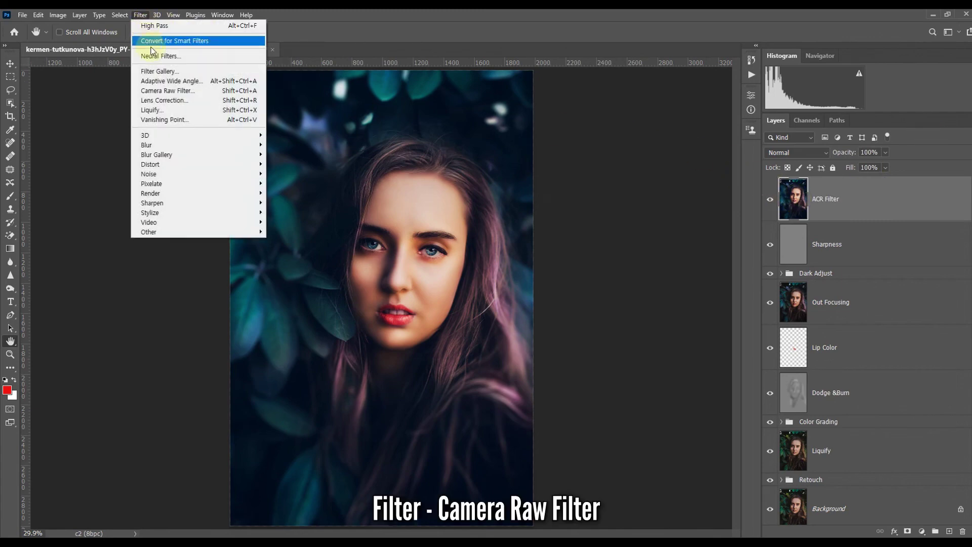
left_click(201, 92)
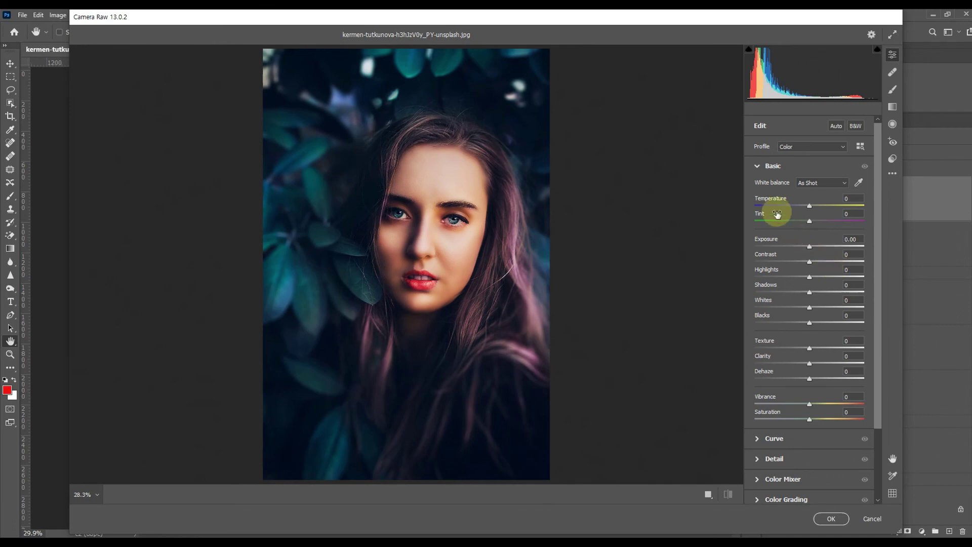
left_click(757, 166)
left_click(758, 167)
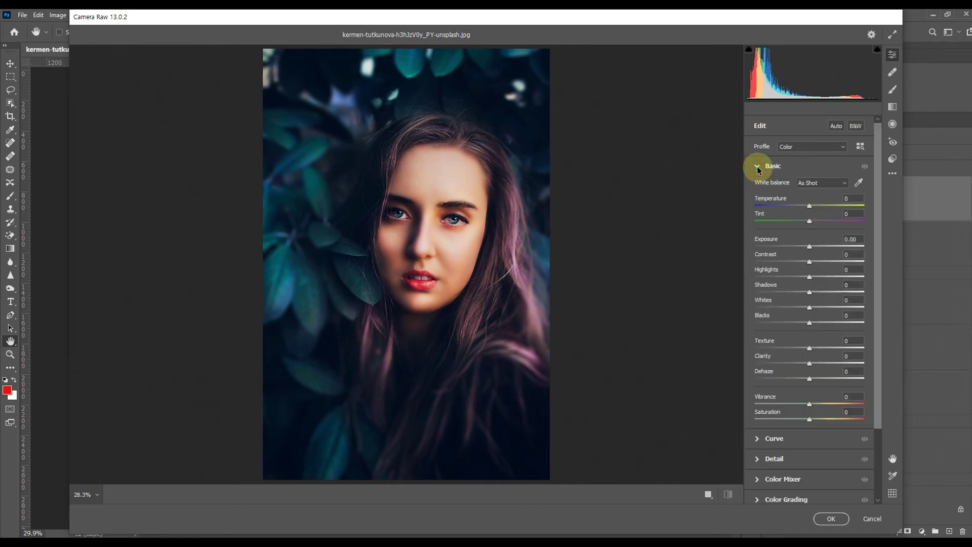
mouse_move(811, 309)
left_mouse_down()
mouse_move(840, 310)
mouse_move(796, 326)
mouse_move(809, 327)
left_mouse_up()
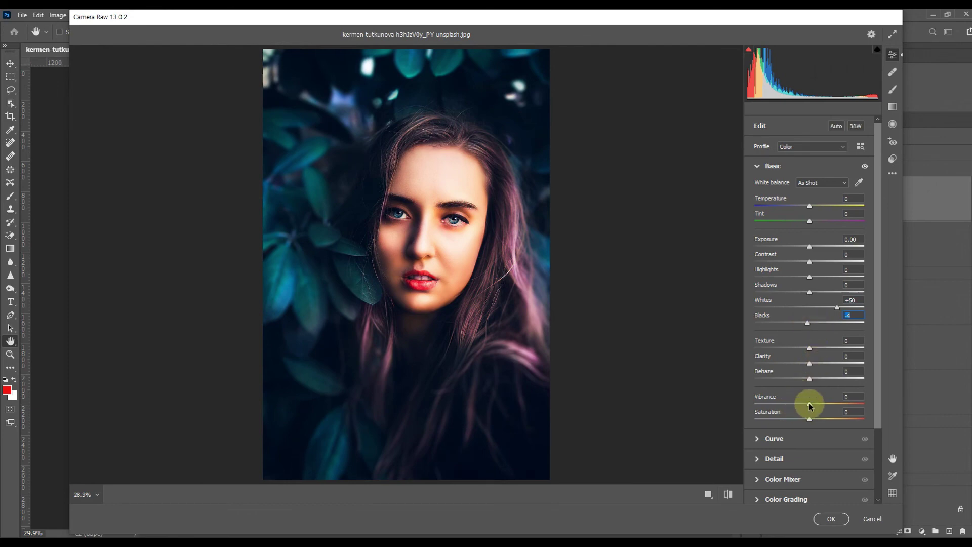
Set Vibrance to -14 and Saturation to +3, apply the Camera Raw filter, and compare the image with the ACR Filter layer hidden and shown.
mouse_move(809, 403)
left_mouse_down()
mouse_move(788, 405)
mouse_move(799, 406)
left_mouse_up()
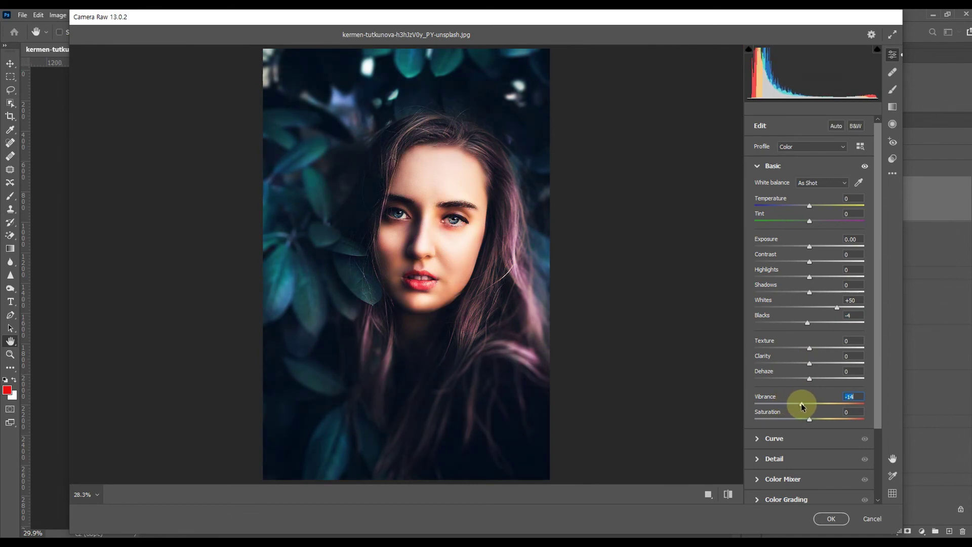
mouse_move(809, 419)
left_mouse_down()
mouse_move(789, 421)
mouse_move(813, 424)
left_mouse_up()
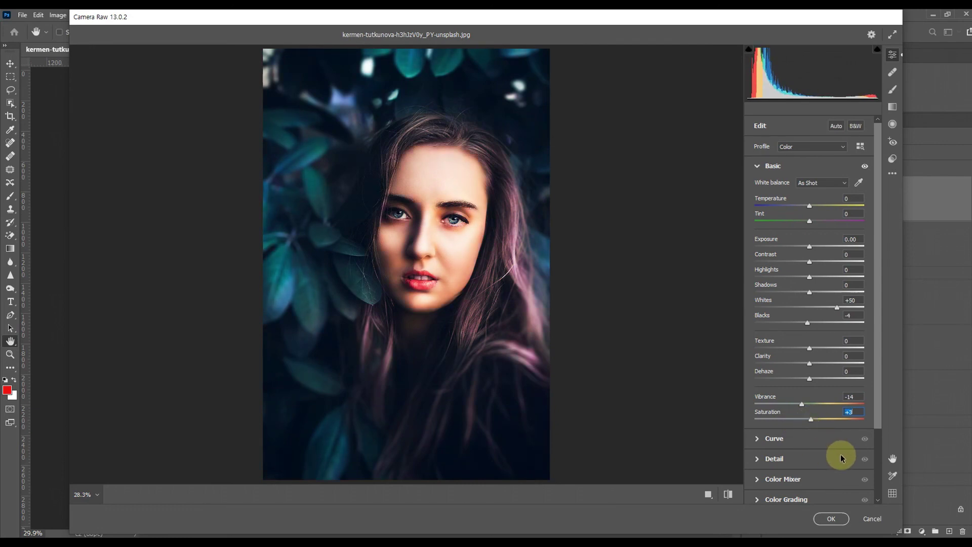
left_click(828, 519)
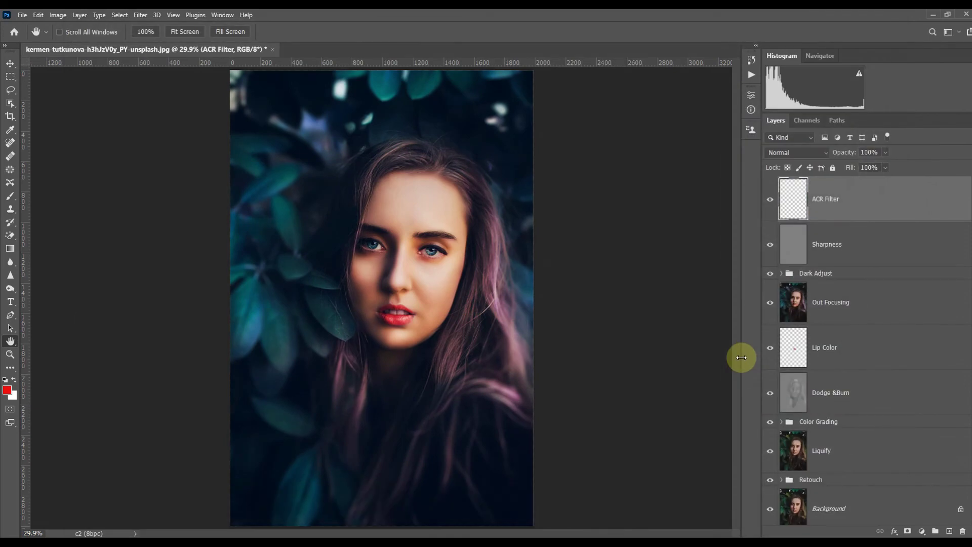
left_click(770, 199)
left_click(771, 199)
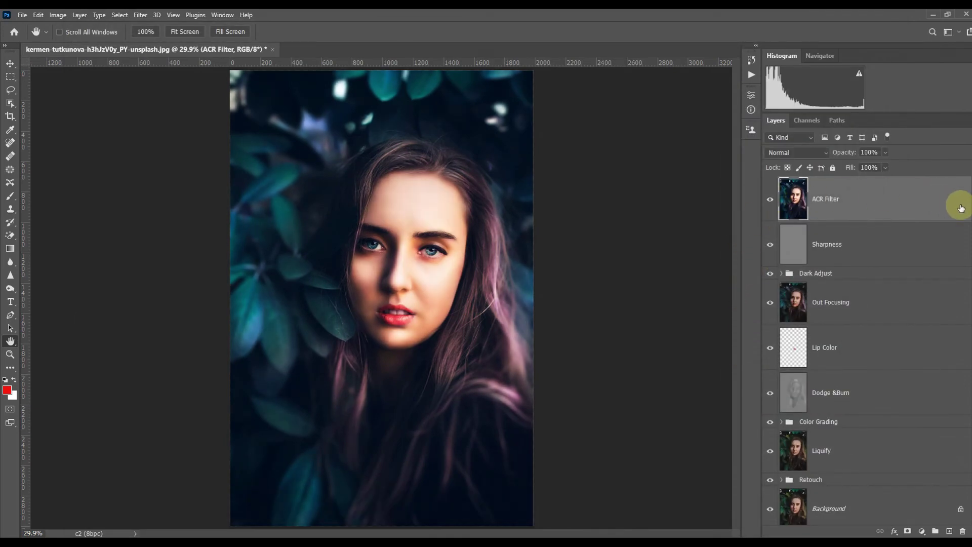
Review the edit stages by showing only the Background, then restoring each layer and group in order from Retouch up to ACR Filter.
left_click(770, 508, "alt")
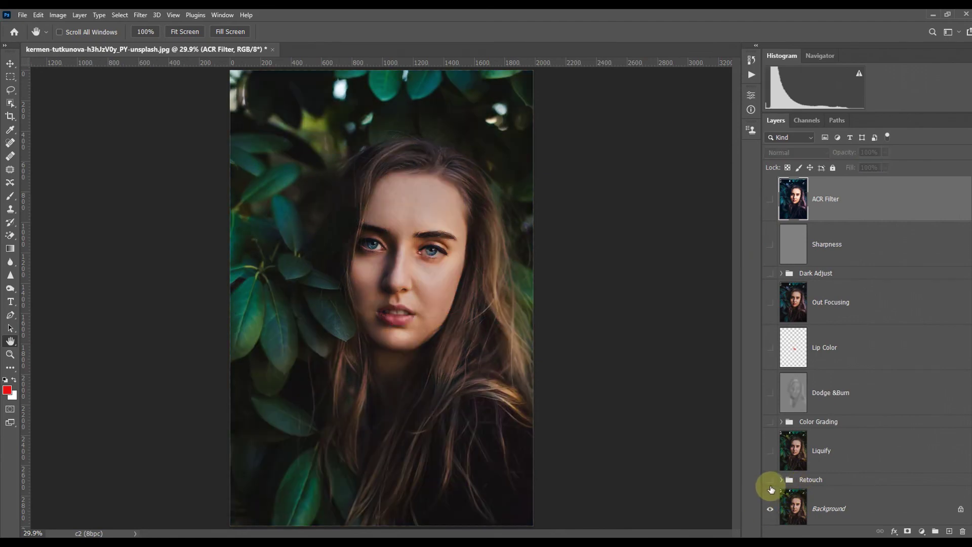
left_click(769, 481)
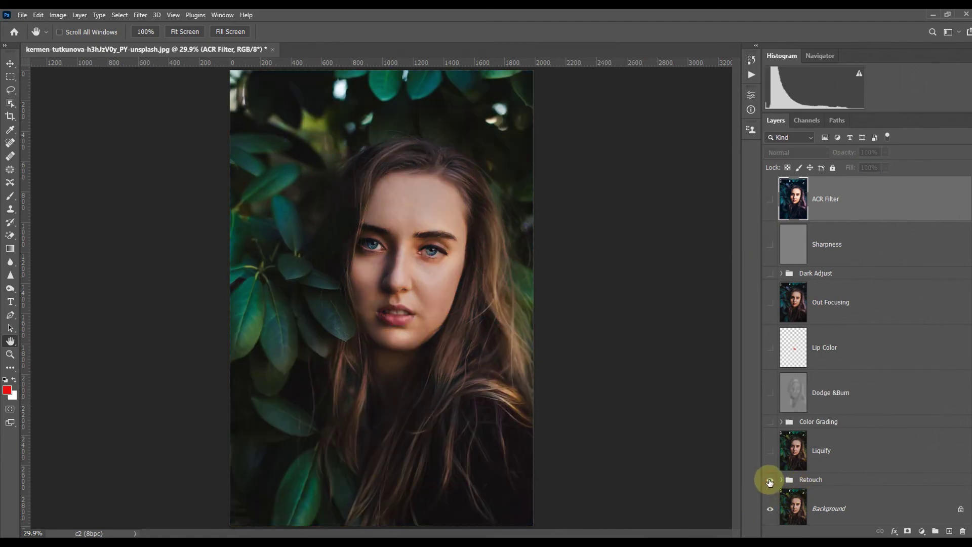
left_click(770, 451)
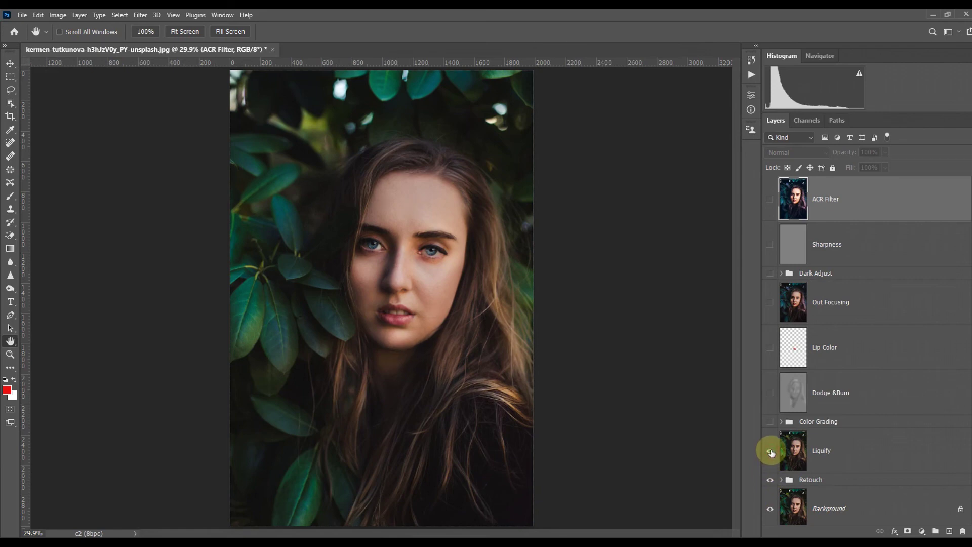
left_click(770, 423)
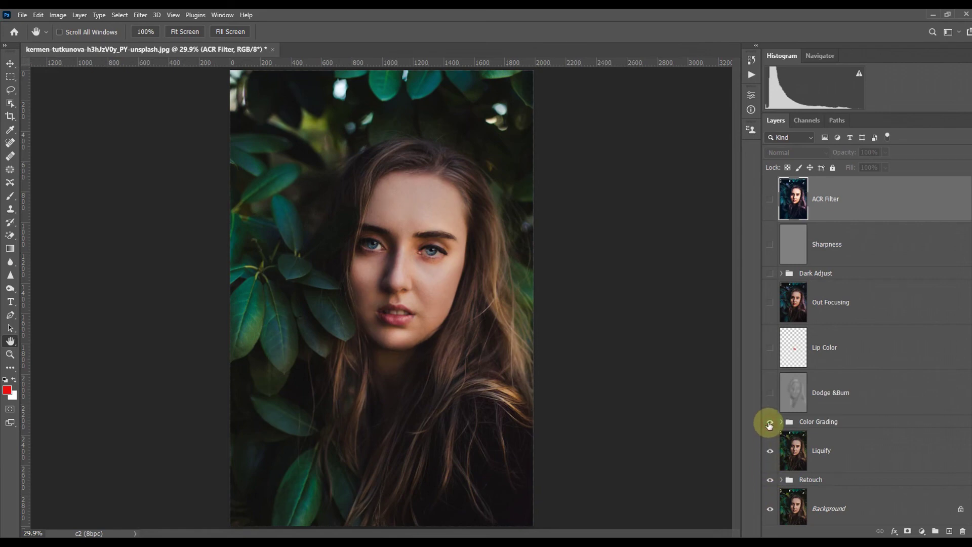
left_click(770, 395)
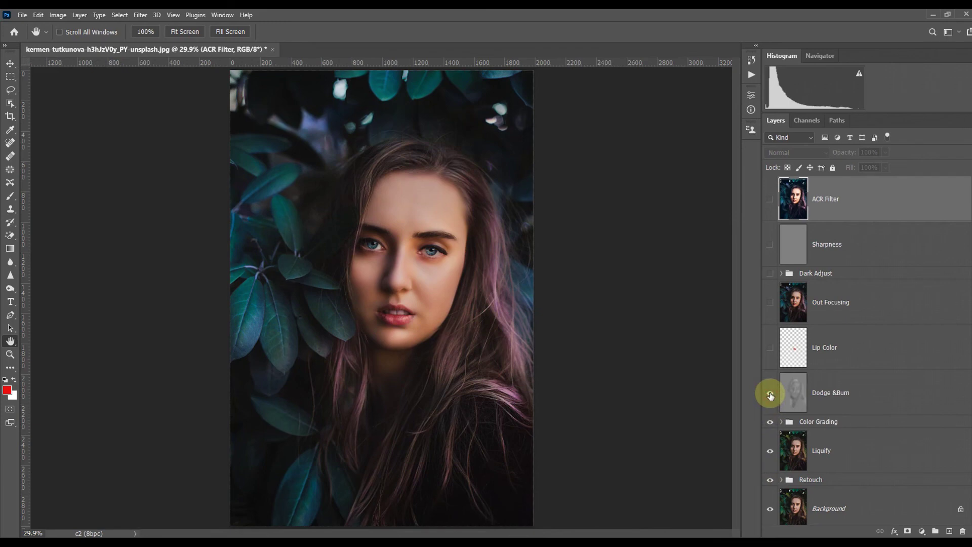
left_click(770, 349)
left_click(769, 304)
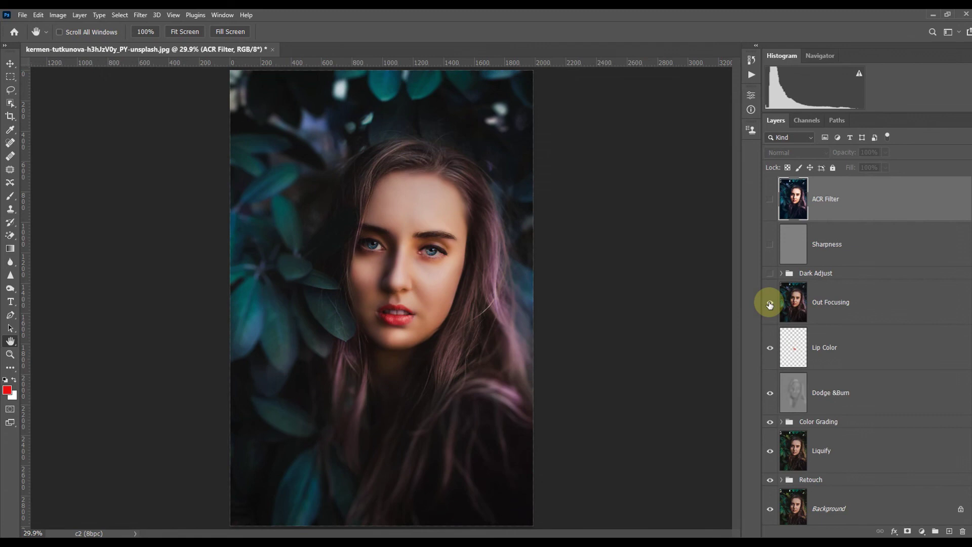
left_click(770, 275)
left_click(771, 245)
left_click(770, 200)
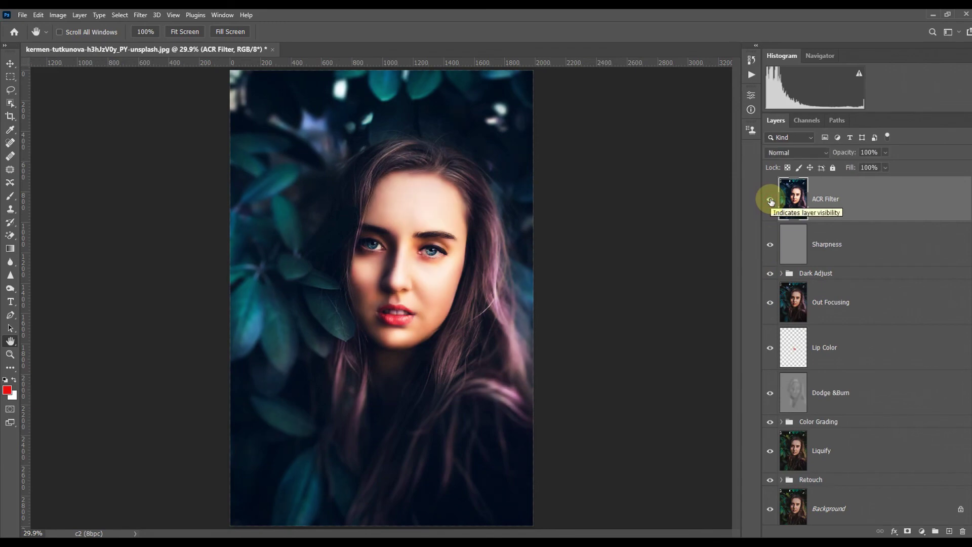